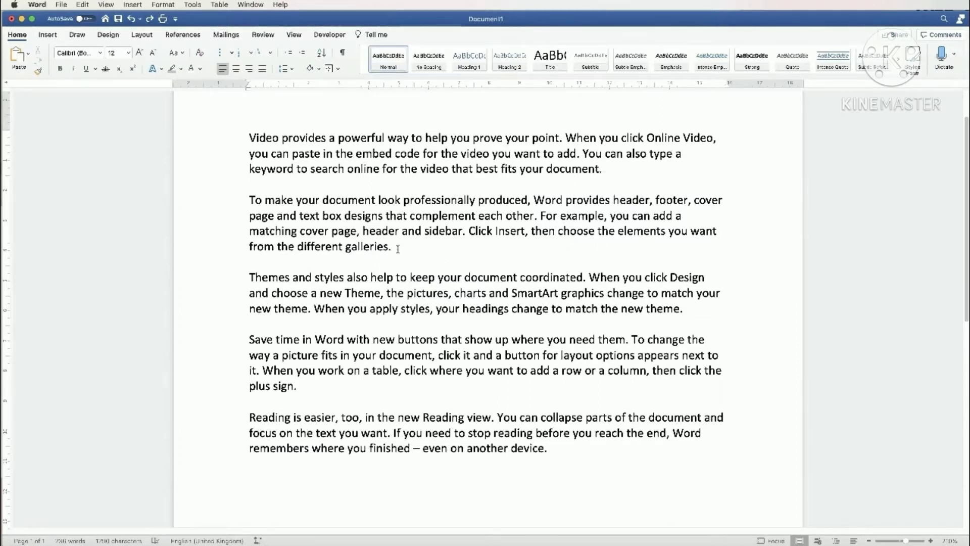
Step: Bold the second paragraph as a test, then undo the bold and deselect it
drag(397, 248, 255, 204)
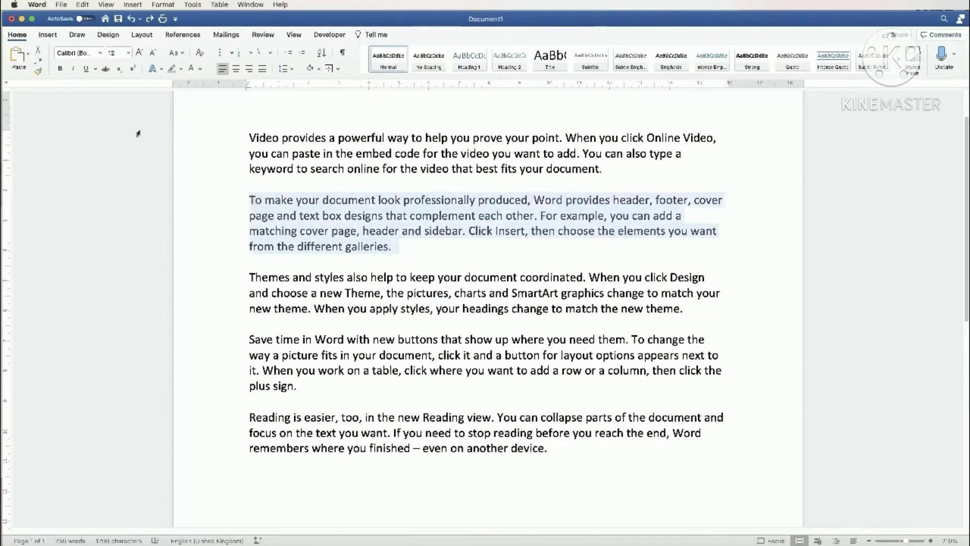
click(60, 69)
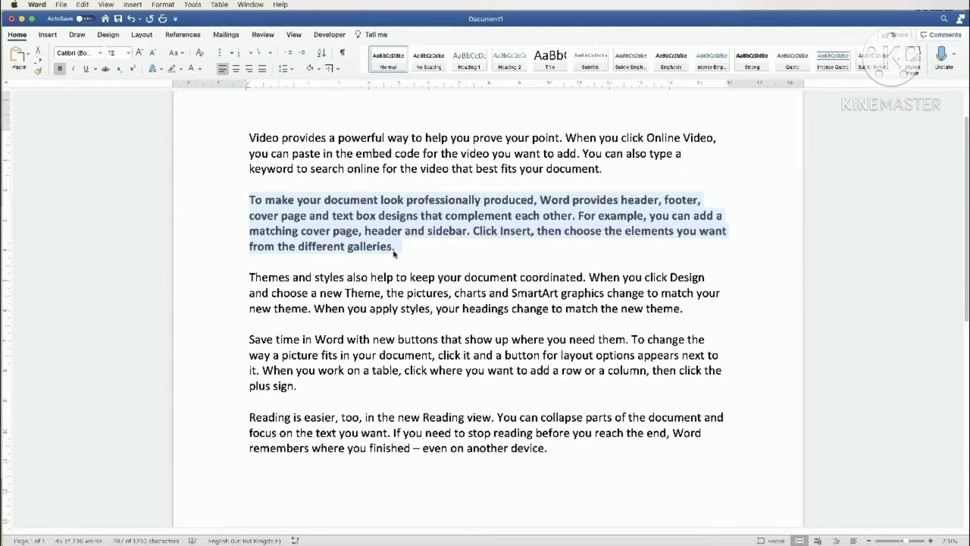
key(super+z)
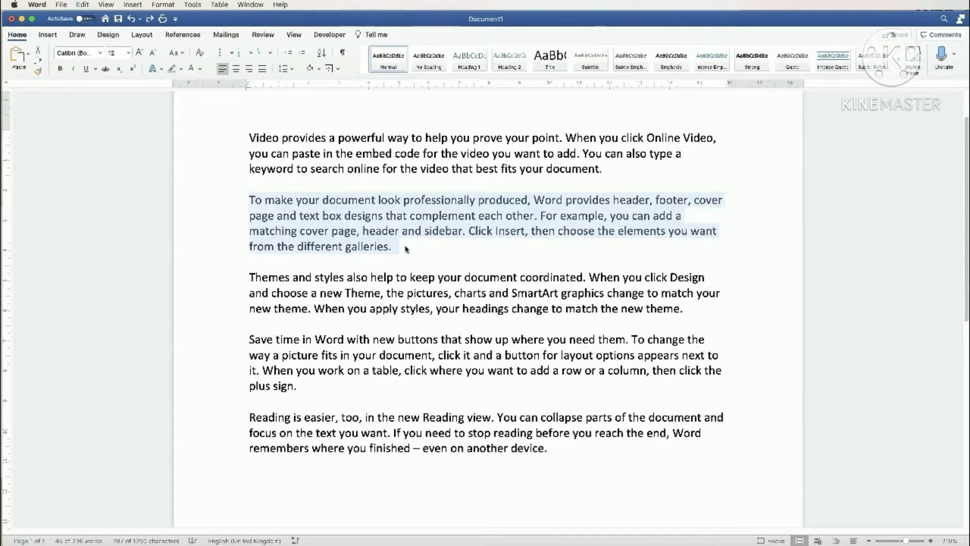
click(399, 250)
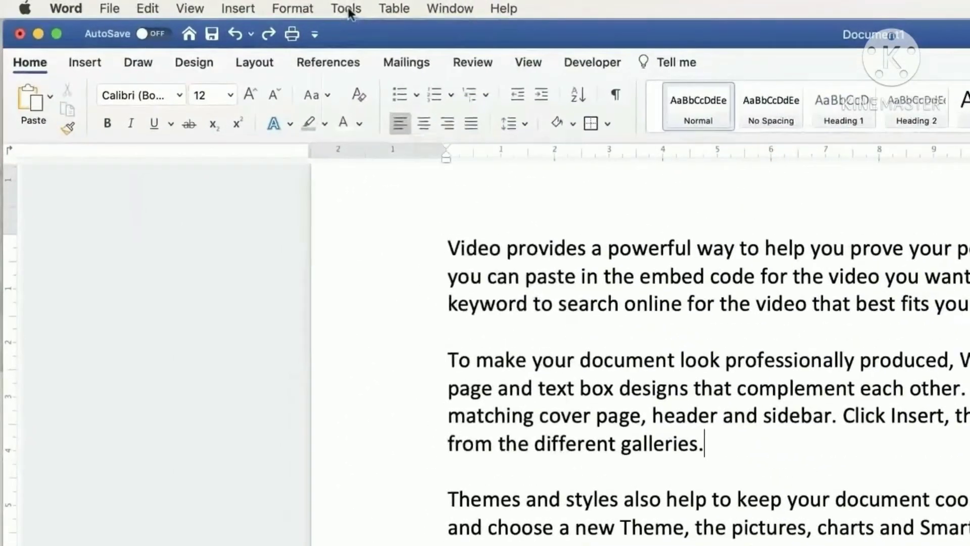
Step: Begin recording Macro1 with the keyboard shortcut Command+N assigned
click(195, 5)
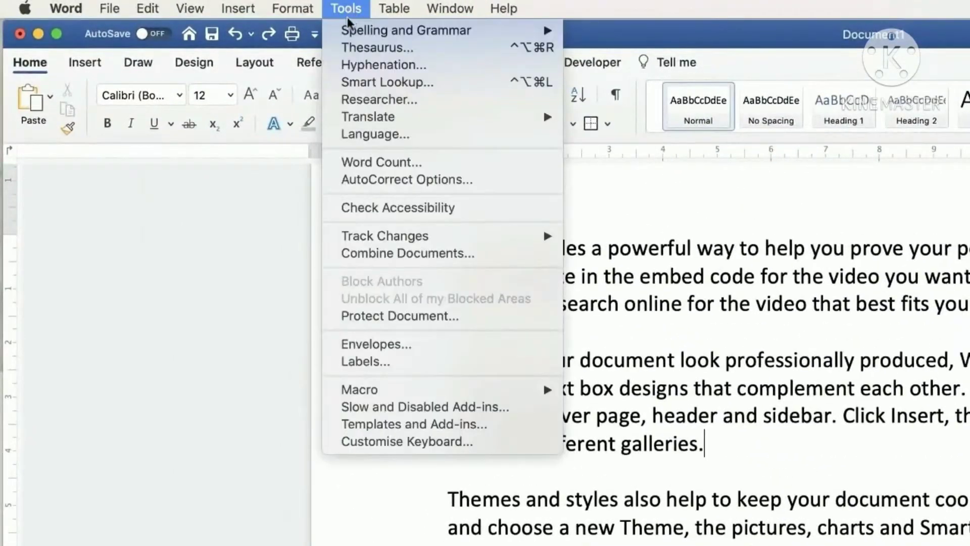
mouse_move(384, 391)
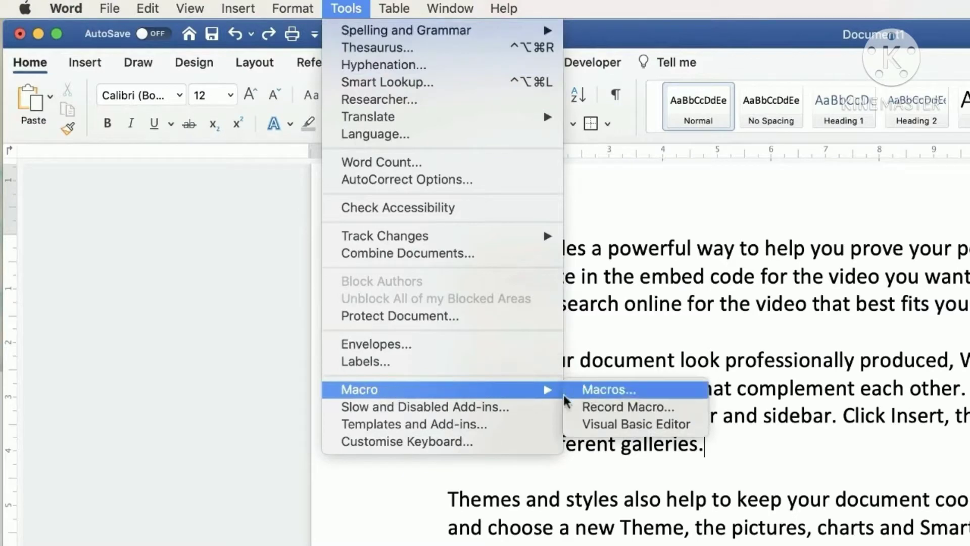
click(661, 407)
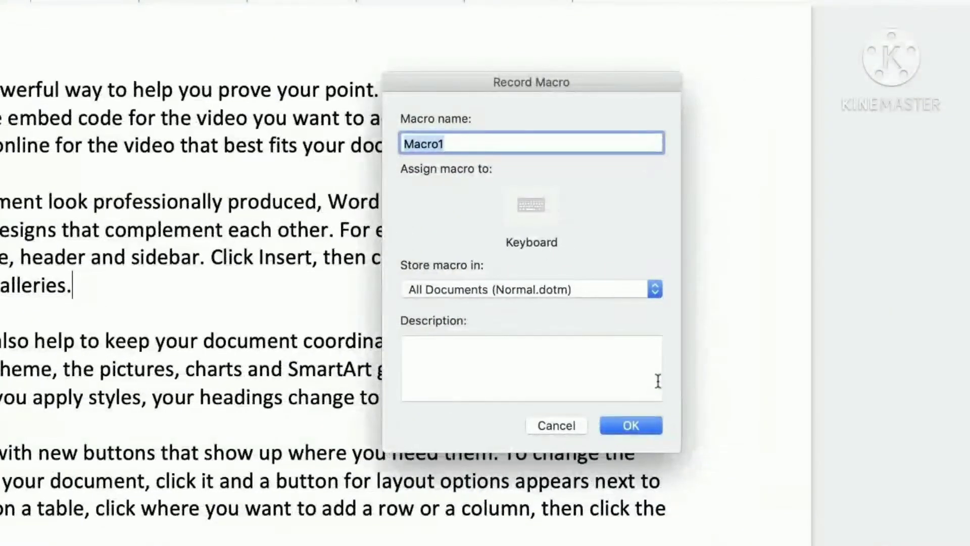
click(532, 206)
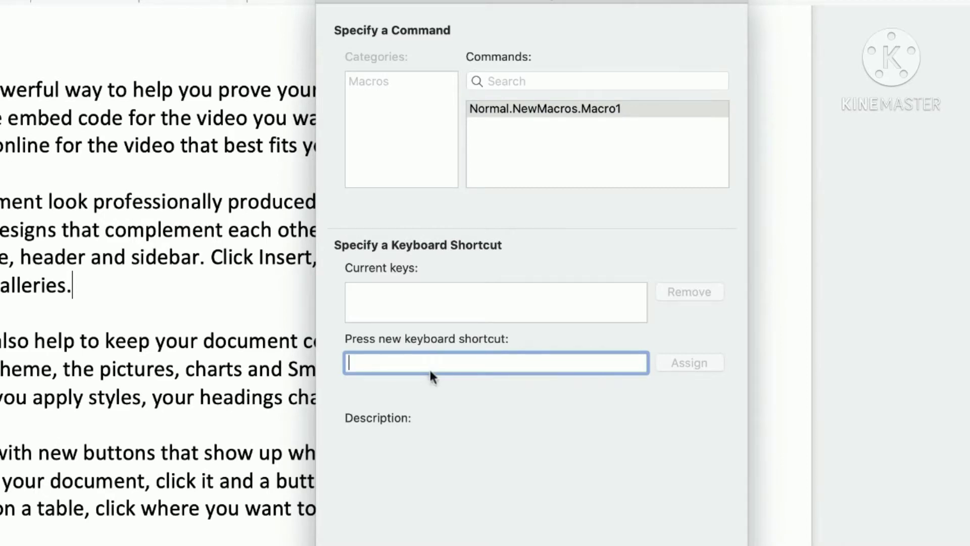
key(super+n)
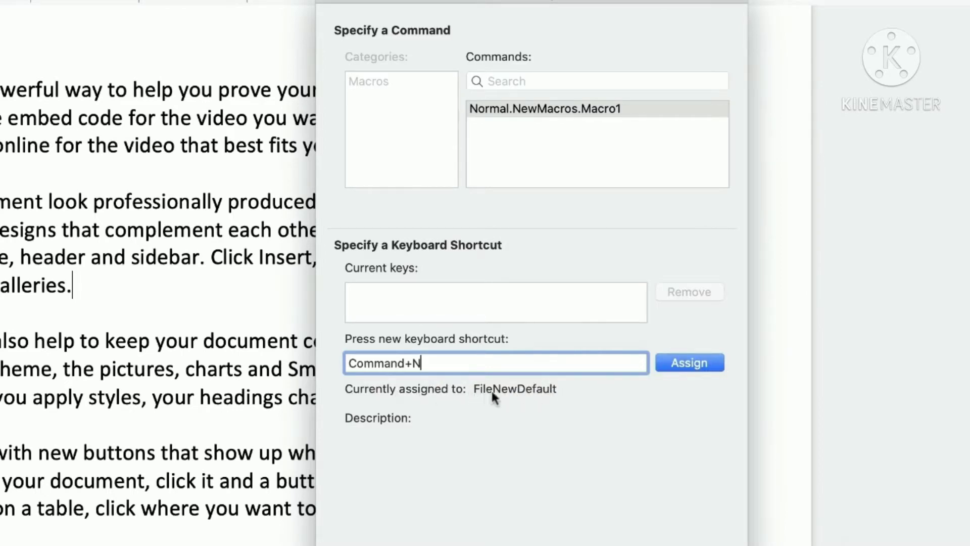
click(689, 360)
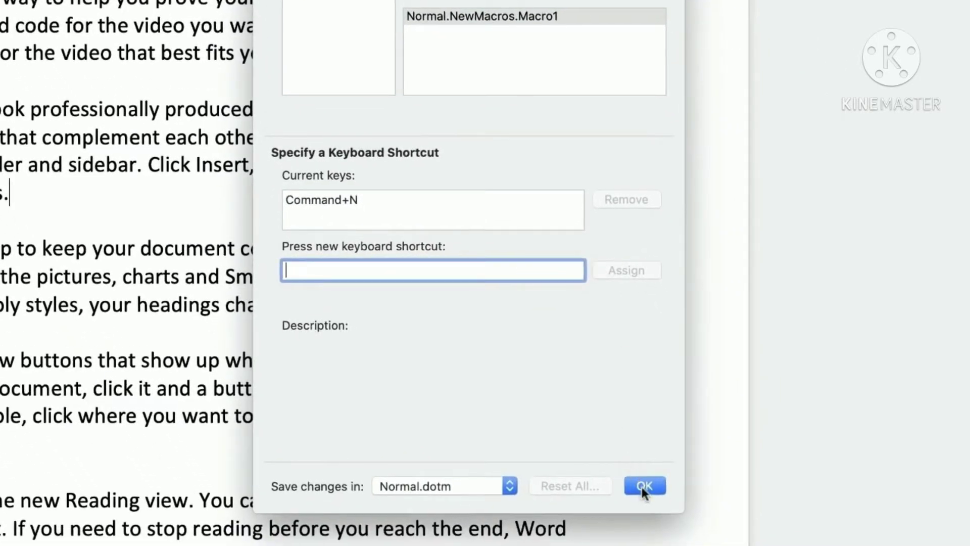
click(644, 486)
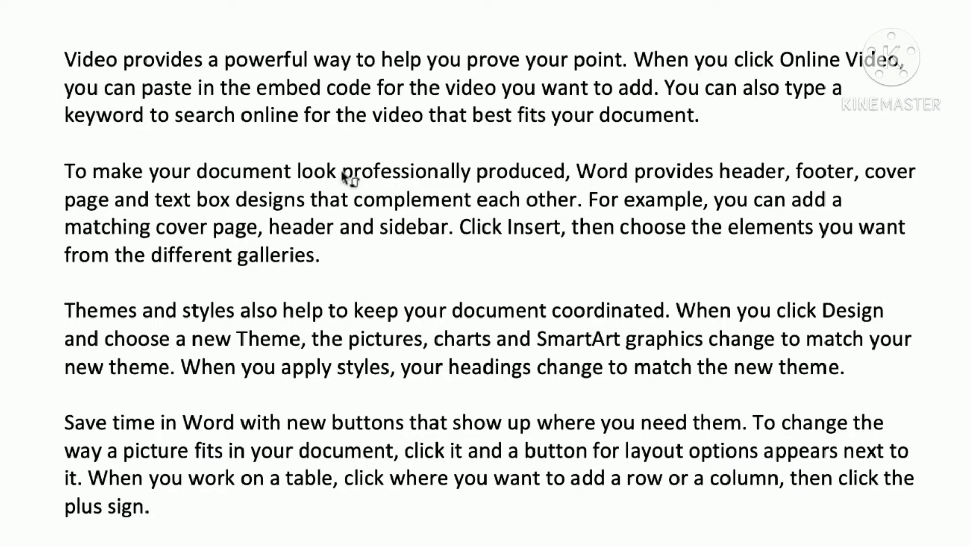
Step: Give 'professionally' an outside box border, light grey shading and italics
drag(343, 174, 389, 178)
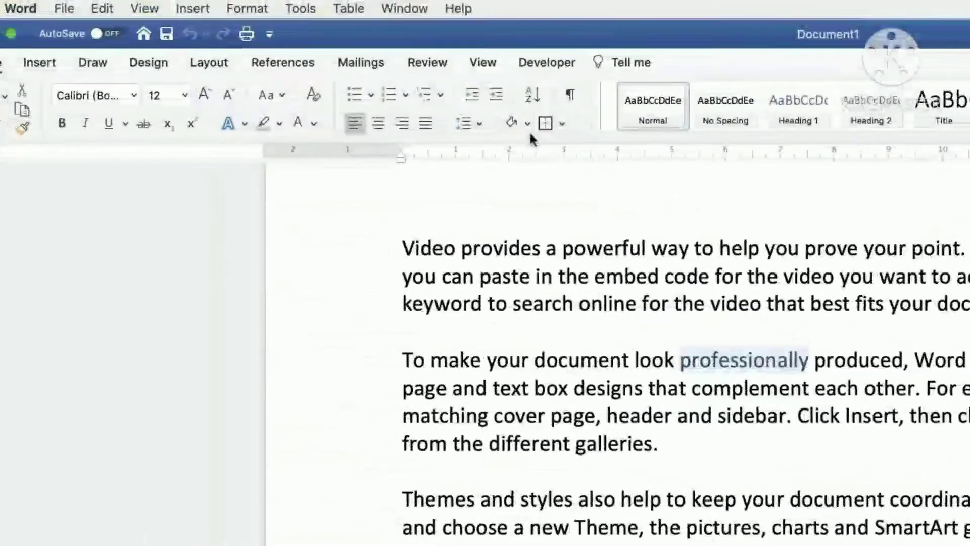
click(562, 124)
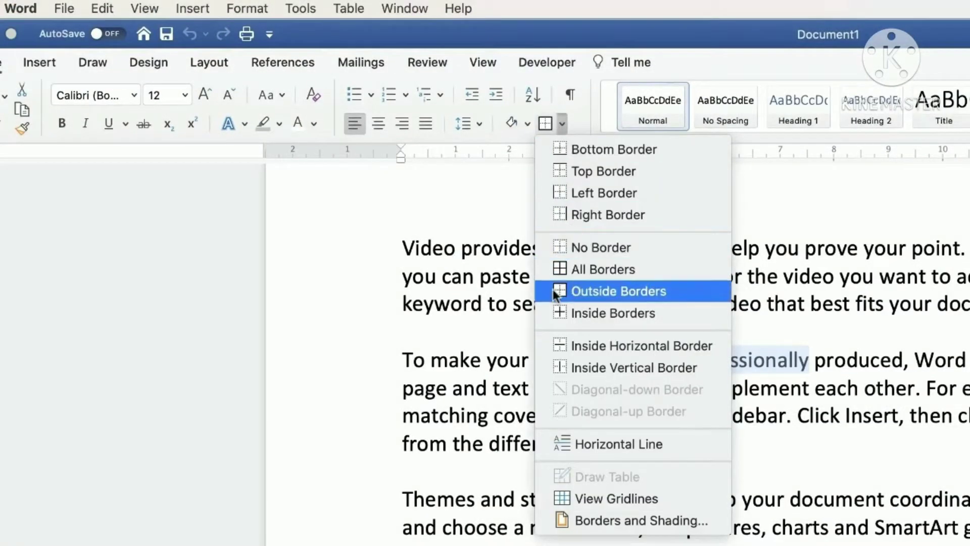
click(594, 291)
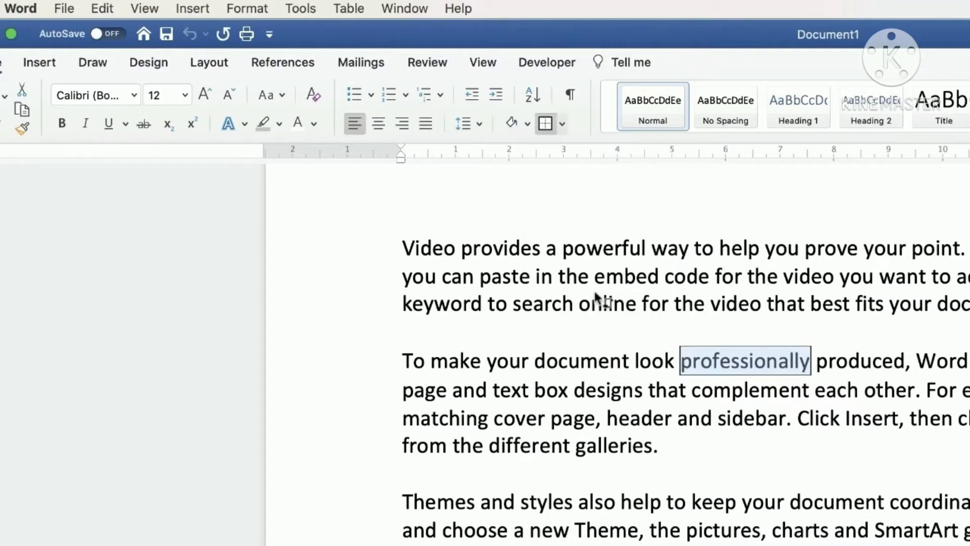
click(279, 123)
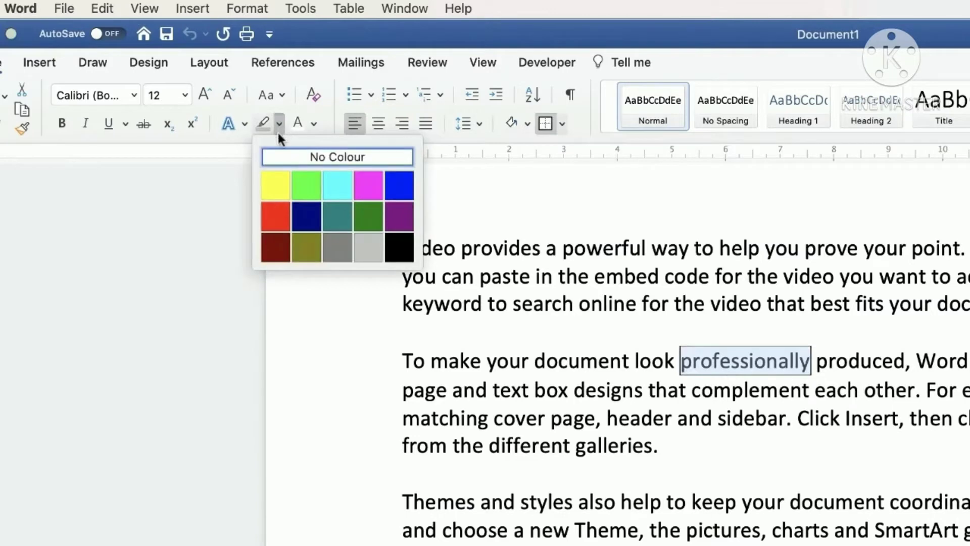
click(370, 249)
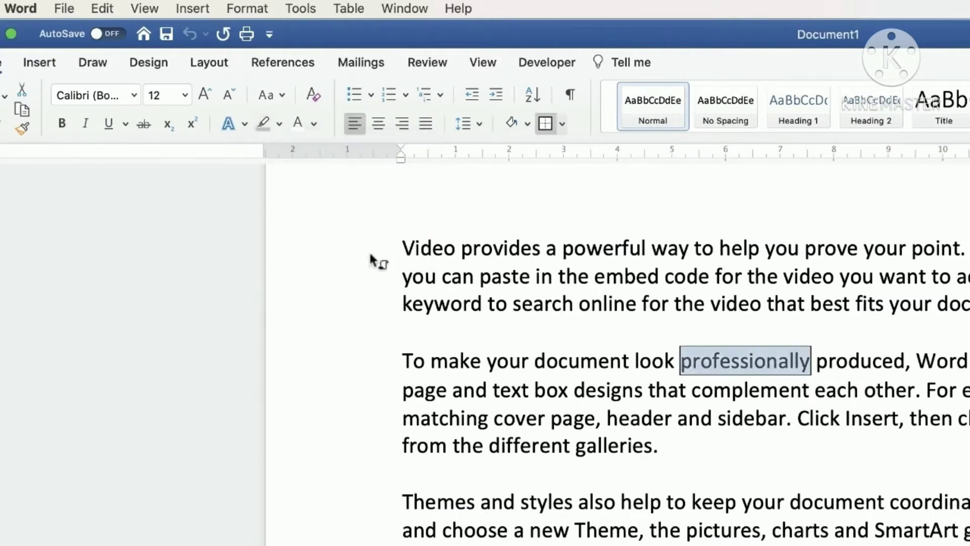
click(84, 122)
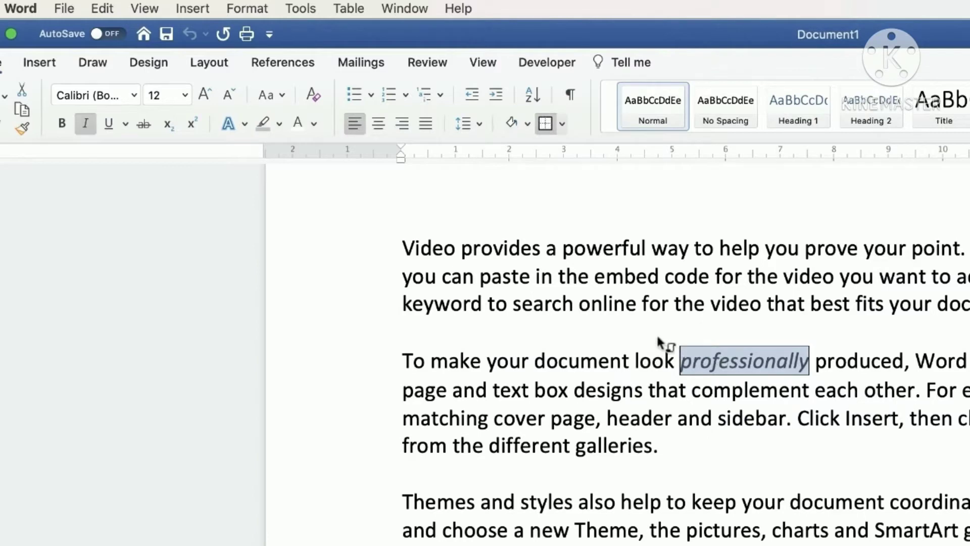
Step: Stop the macro recording from the Tools > Macro menu
click(299, 10)
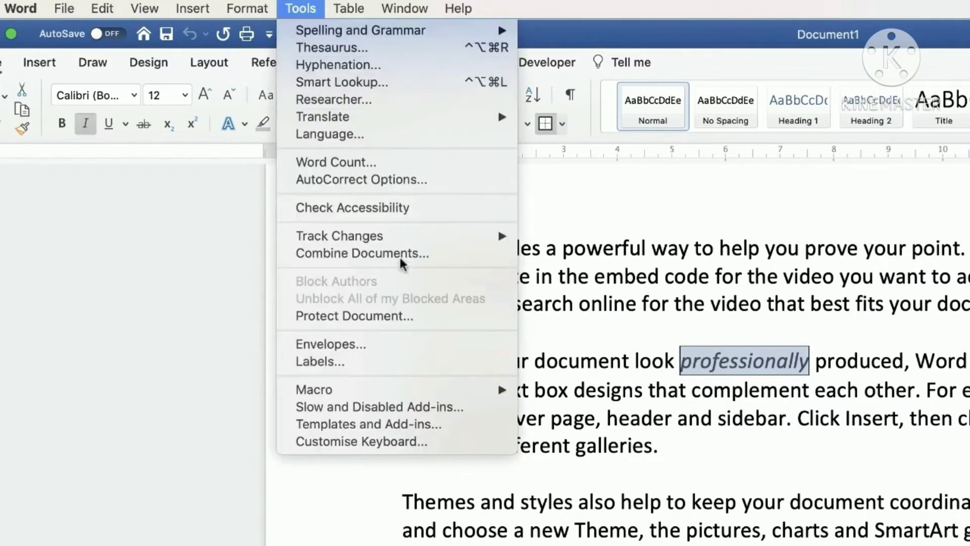
mouse_move(321, 395)
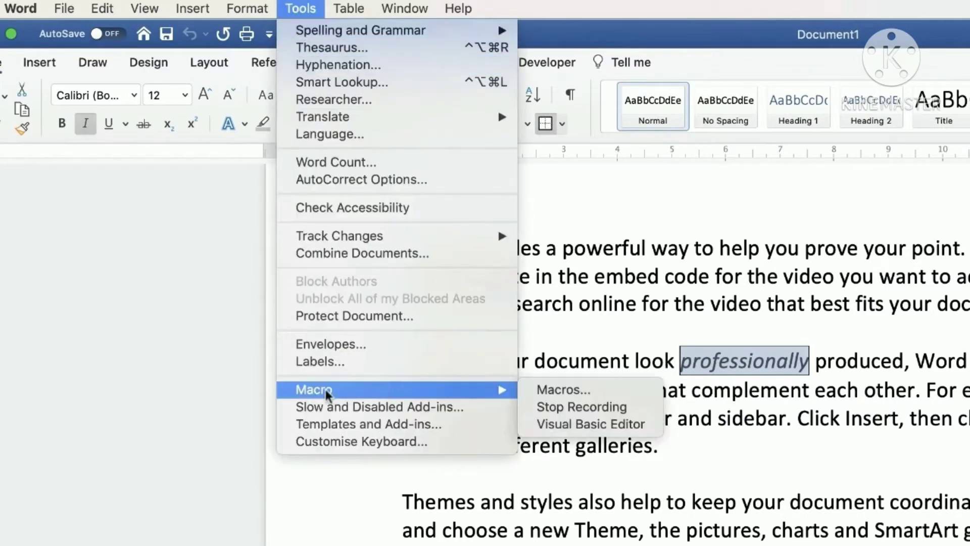
click(551, 408)
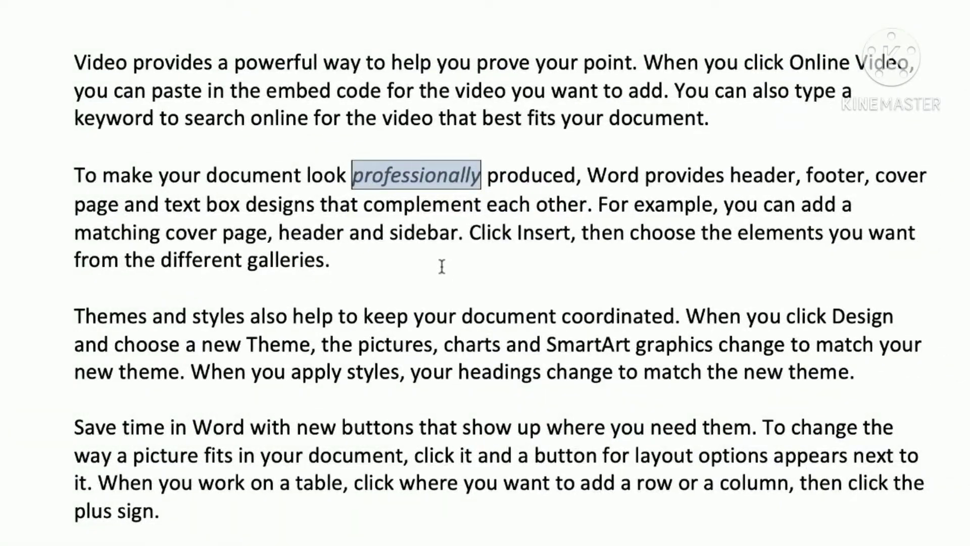
Step: Run the recorded macro's shortcut on 'document', 'headings', 'where' and 'want', then deselect
click(379, 265)
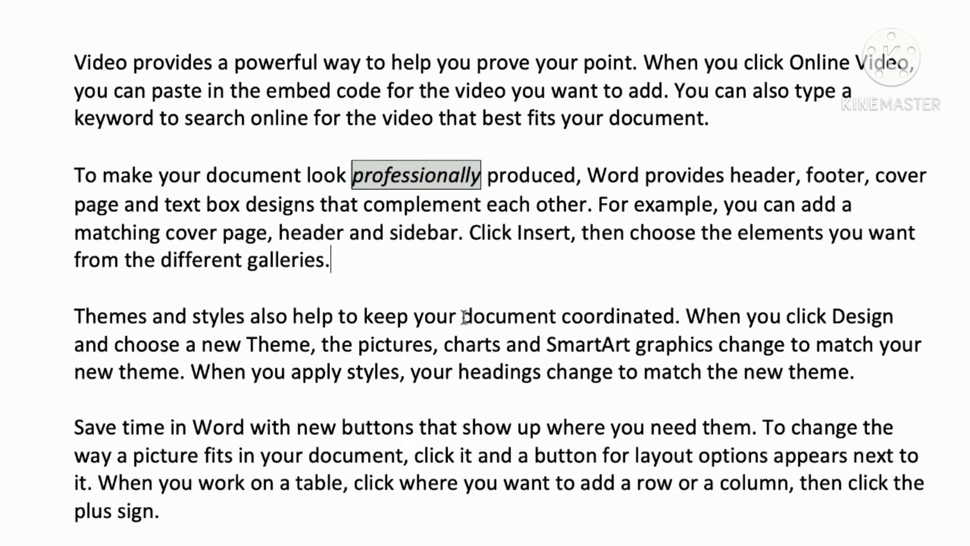
drag(464, 318, 545, 326)
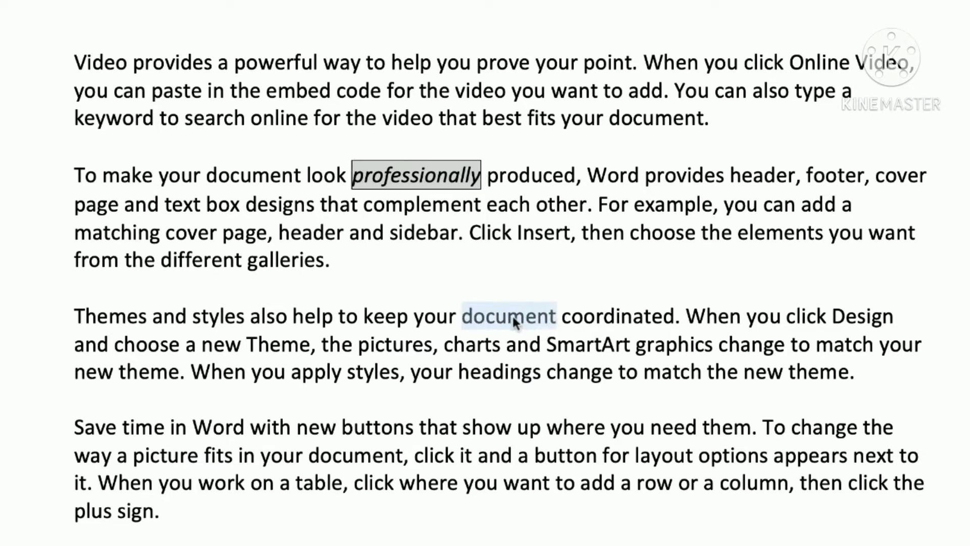
key(super+shift+v)
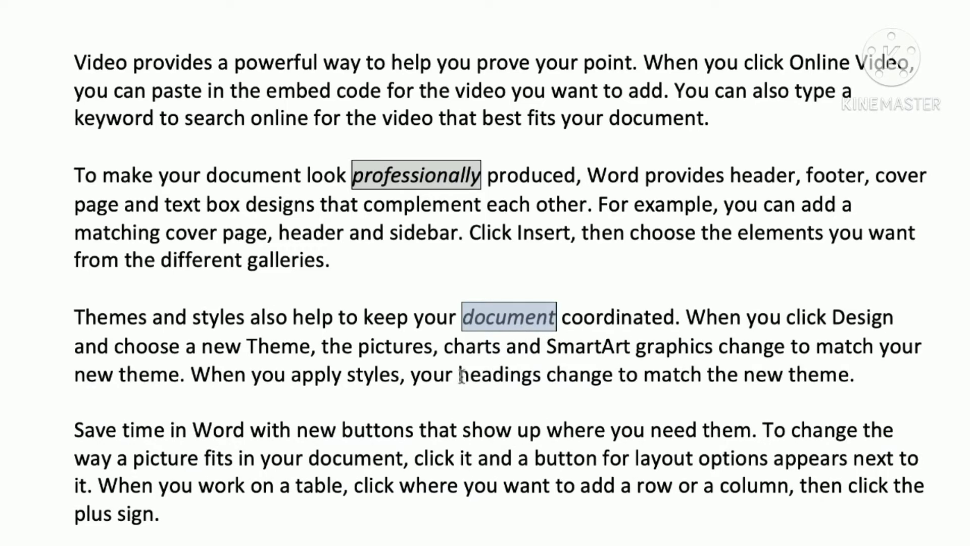
drag(461, 376, 546, 377)
key(super+shift+v)
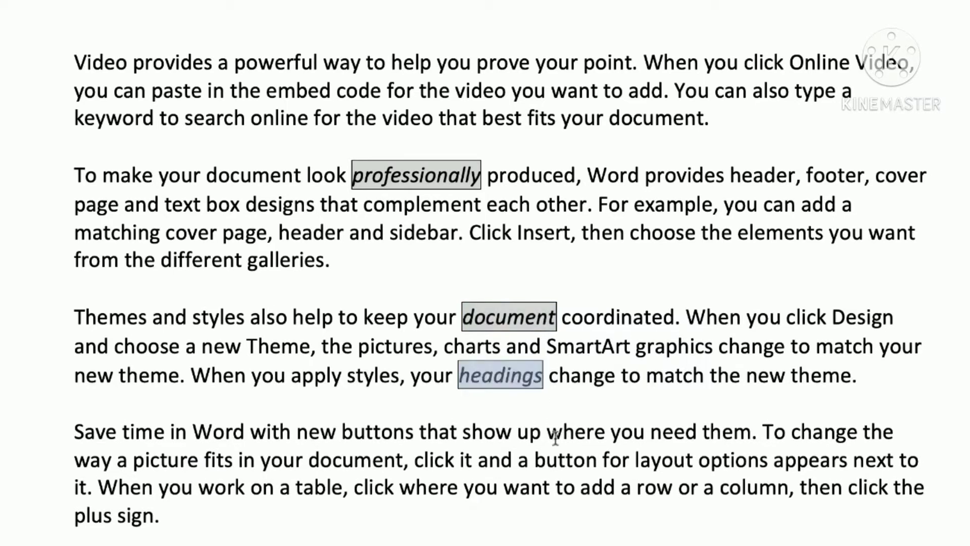
drag(546, 433, 609, 433)
key(super+shift+v)
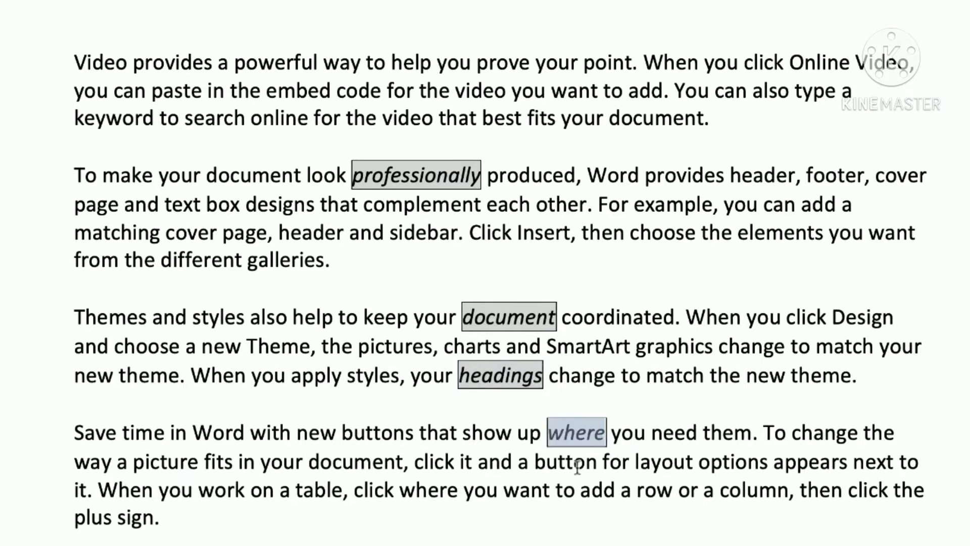
drag(504, 490, 551, 493)
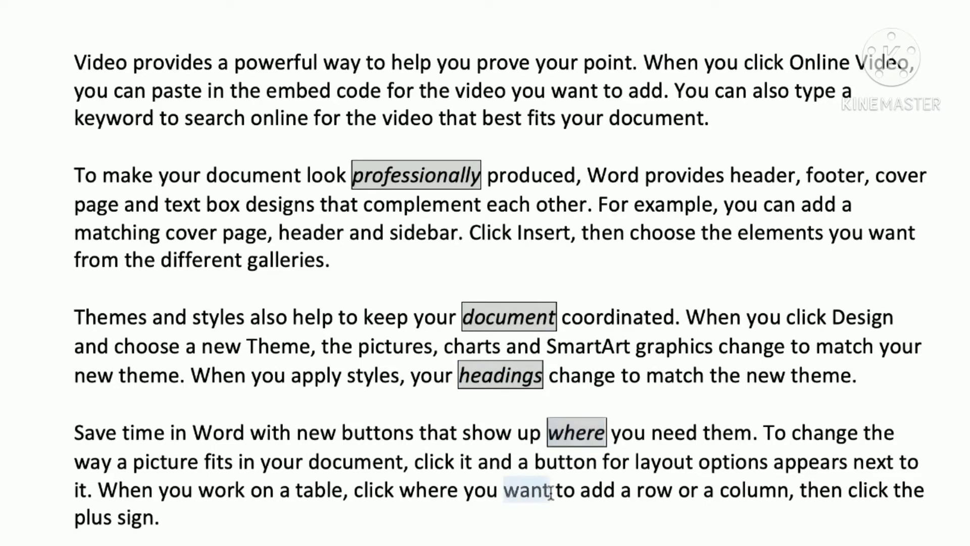
key(super+shift+v)
click(633, 317)
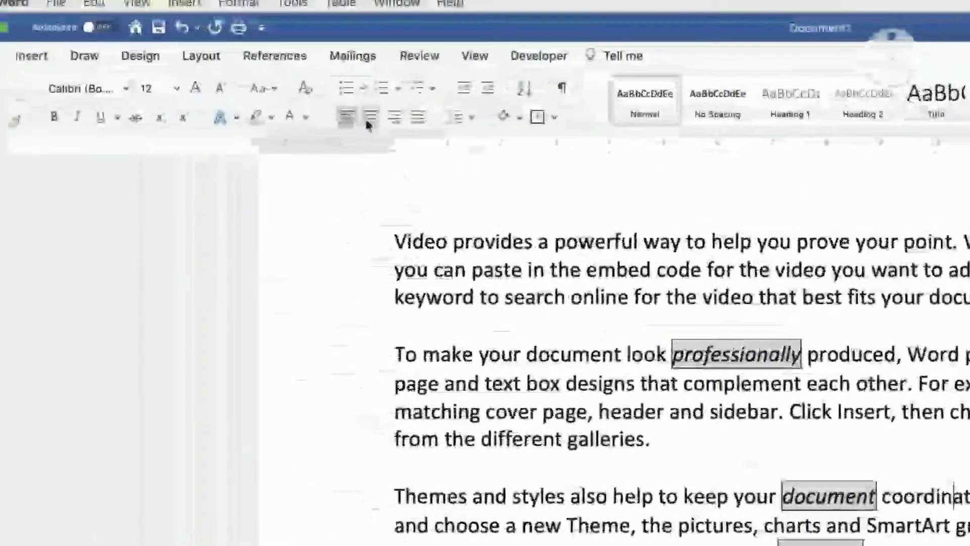
Step: Delete Macro1 from the Macros list, confirm, and close the list
click(293, 3)
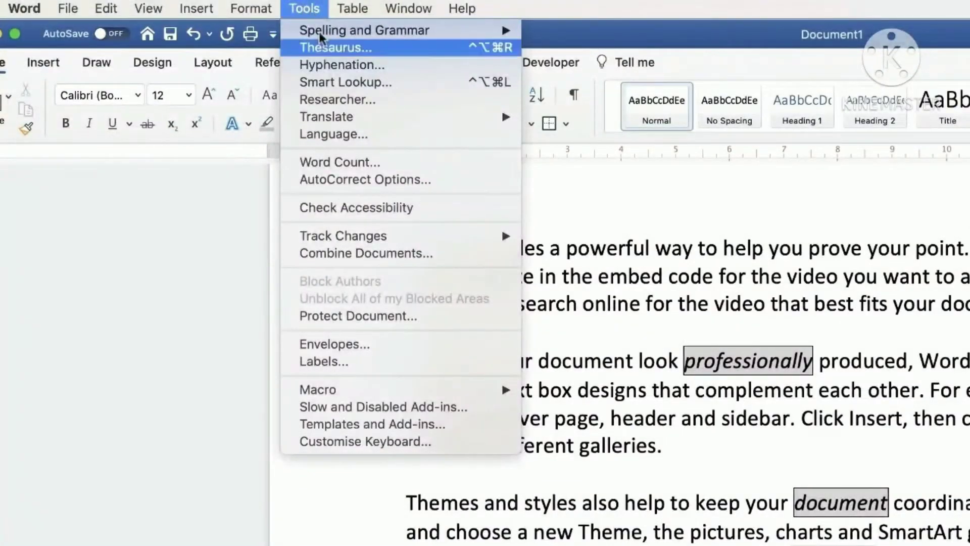
mouse_move(331, 390)
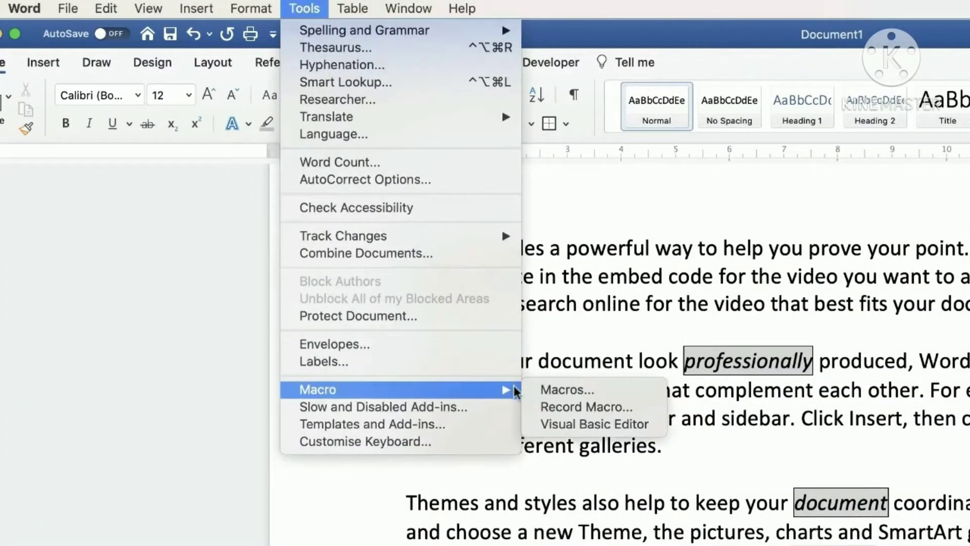
click(564, 390)
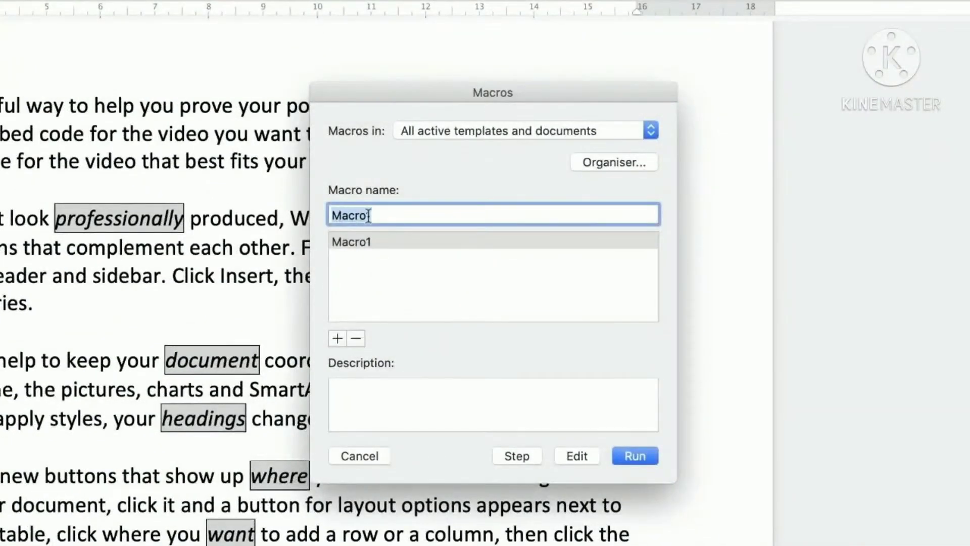
click(356, 339)
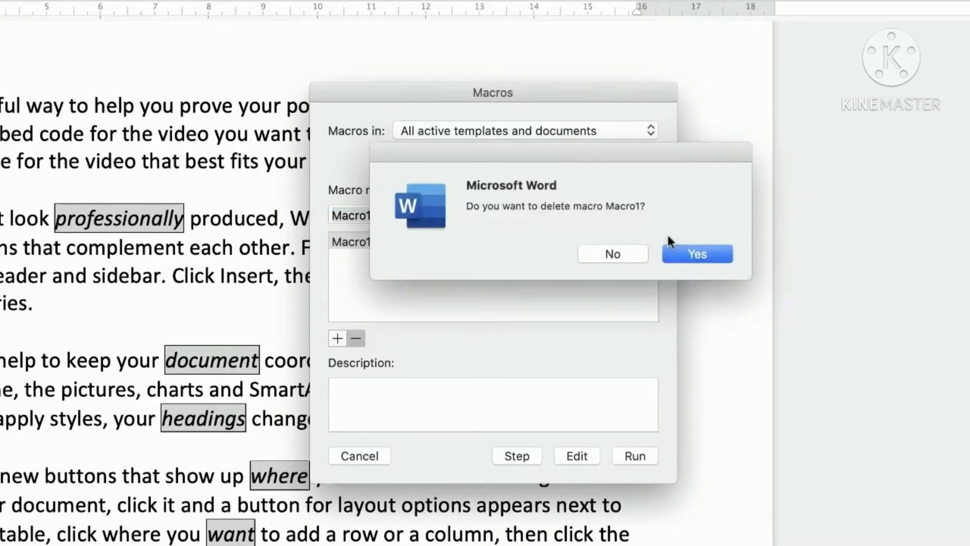
click(682, 255)
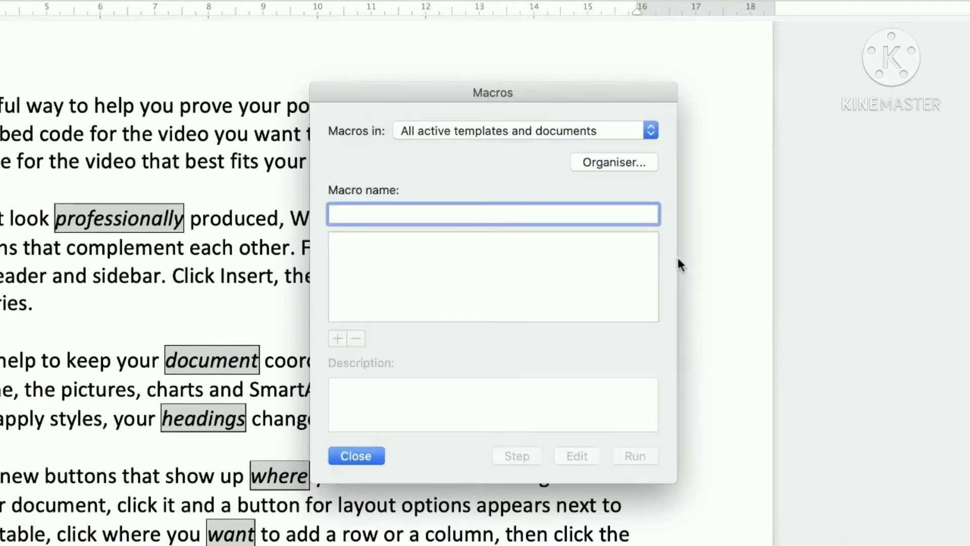
click(357, 456)
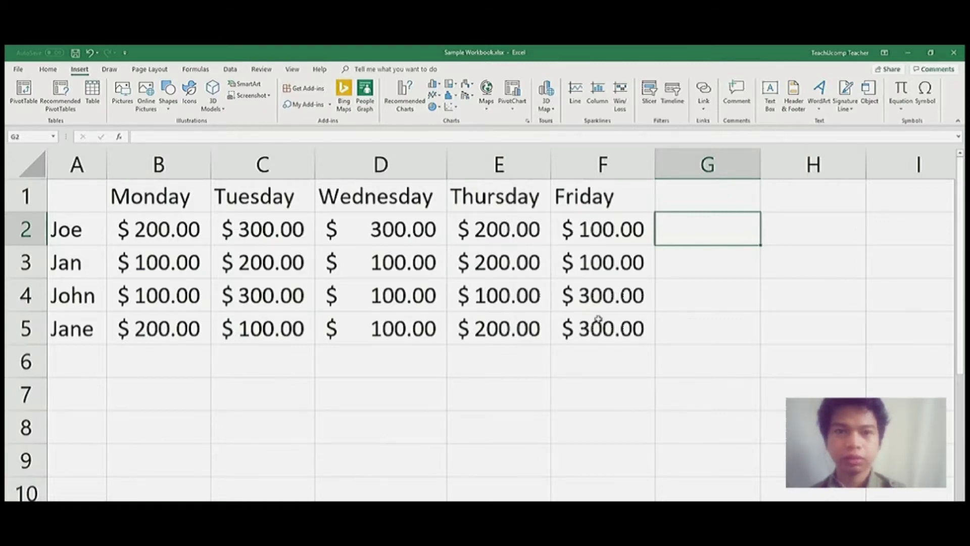
Step: Select G2 and start a Line sparkline from the Insert ribbon
click(676, 233)
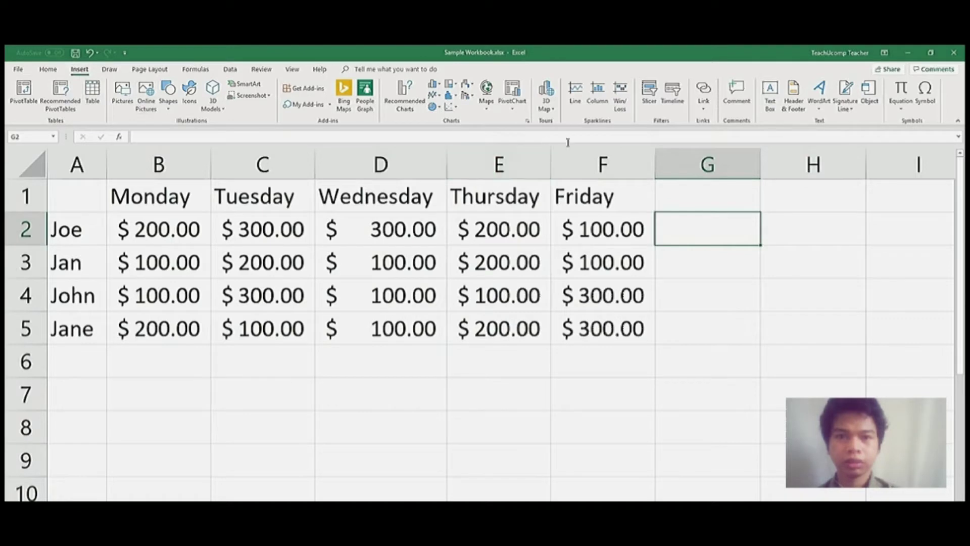
click(577, 102)
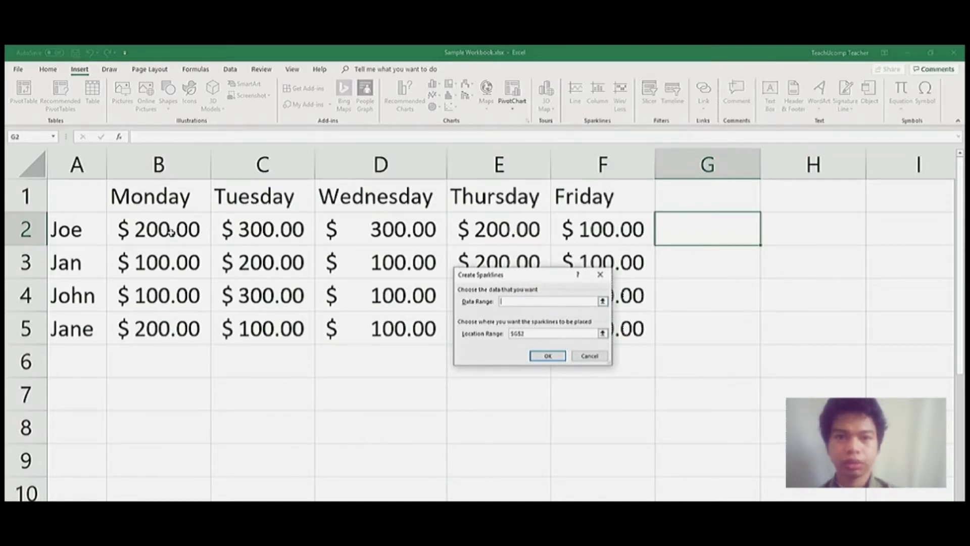
Step: Create the G2 line sparkline from data range B2:F2, then select B3:F5
drag(171, 231, 262, 230)
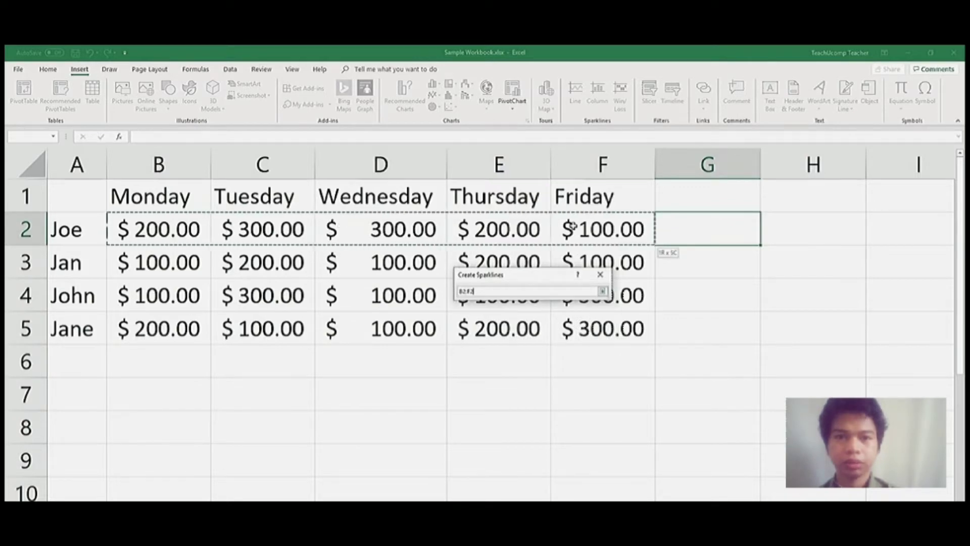
drag(572, 226, 573, 225)
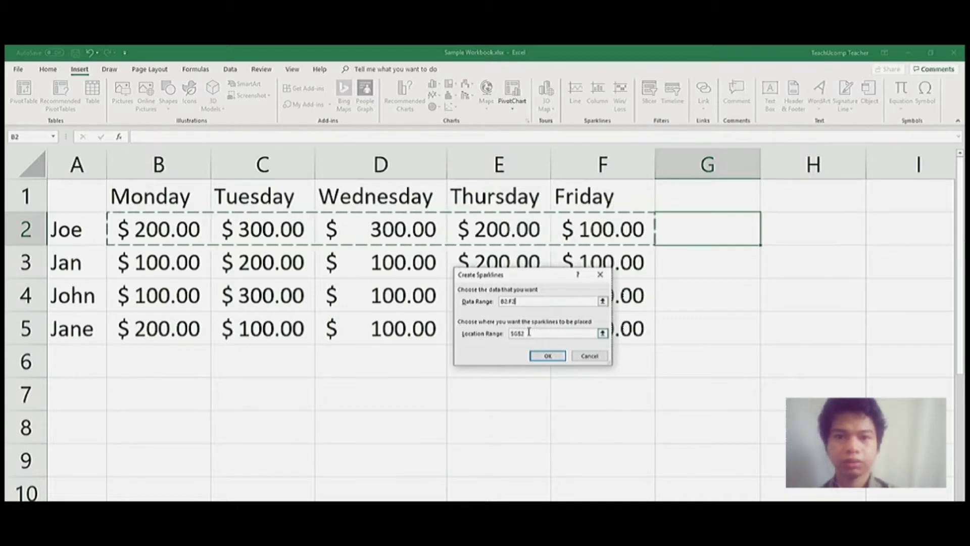
click(547, 356)
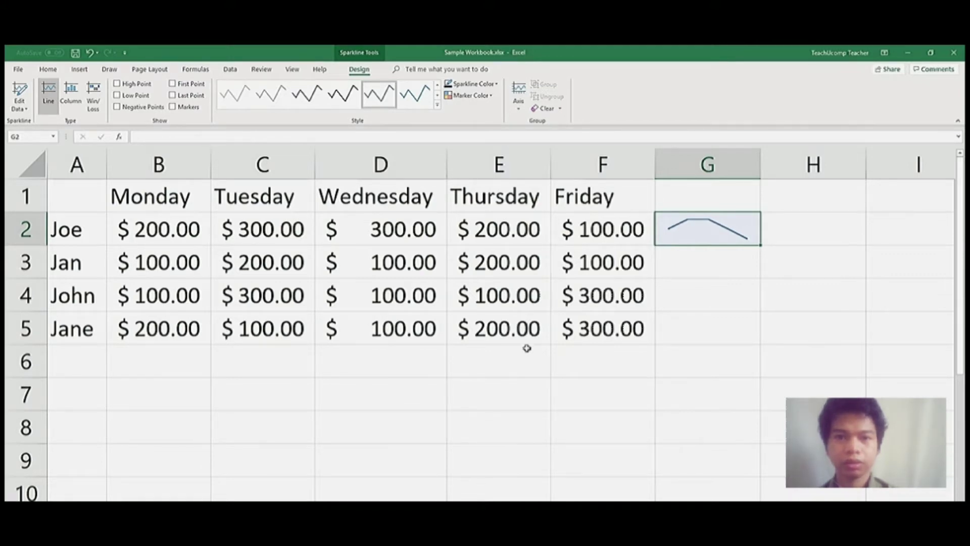
click(180, 262)
drag(179, 262, 604, 321)
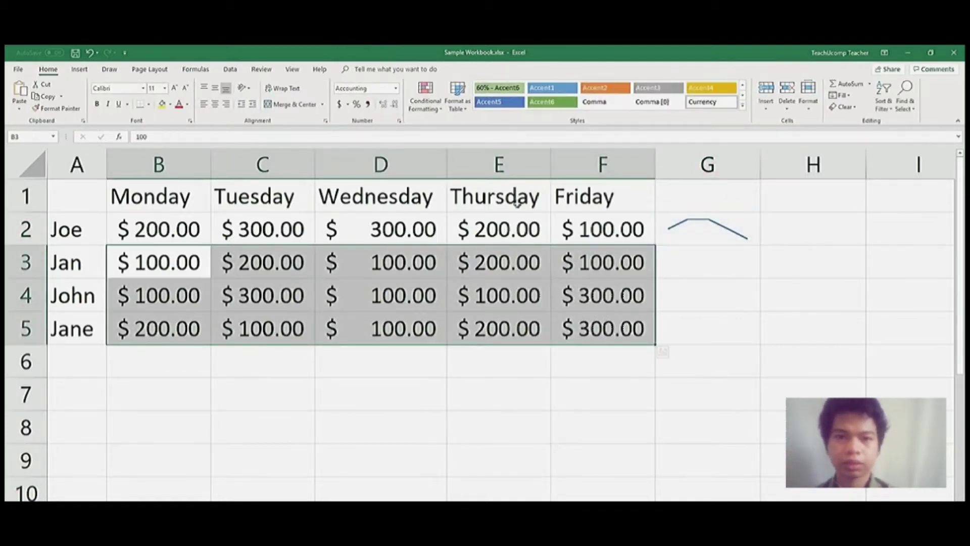
Step: Insert column sparklines for data B3:F5 at location G3:G5, then select G2
click(79, 68)
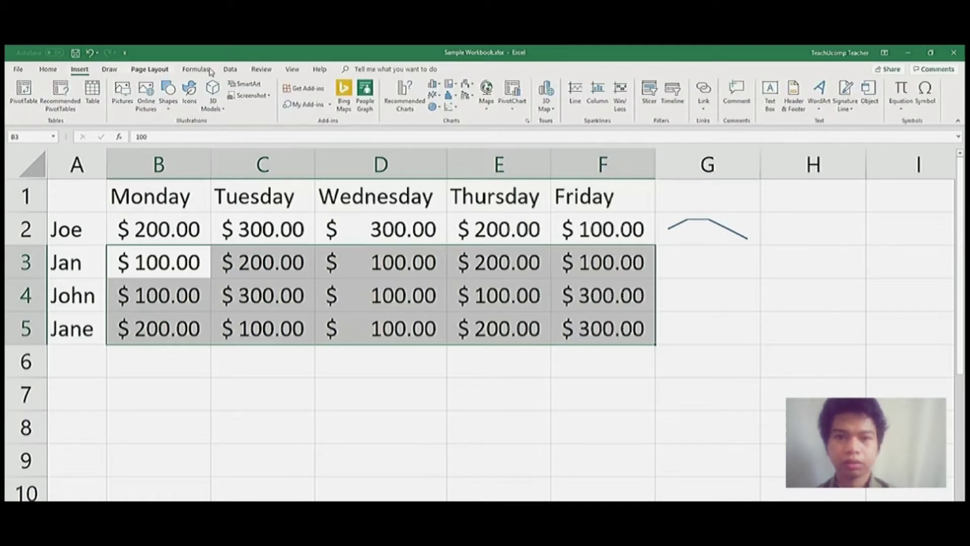
click(603, 108)
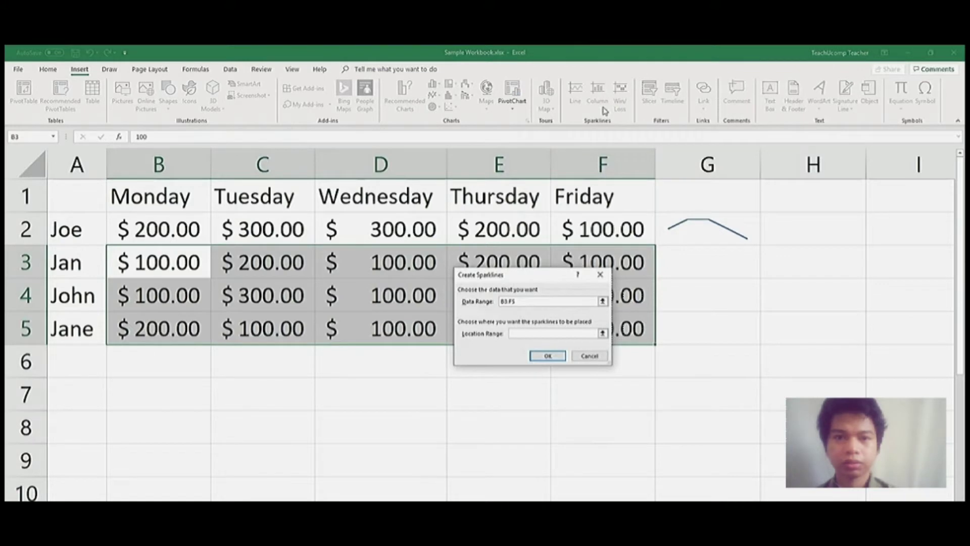
click(544, 333)
drag(685, 262, 683, 321)
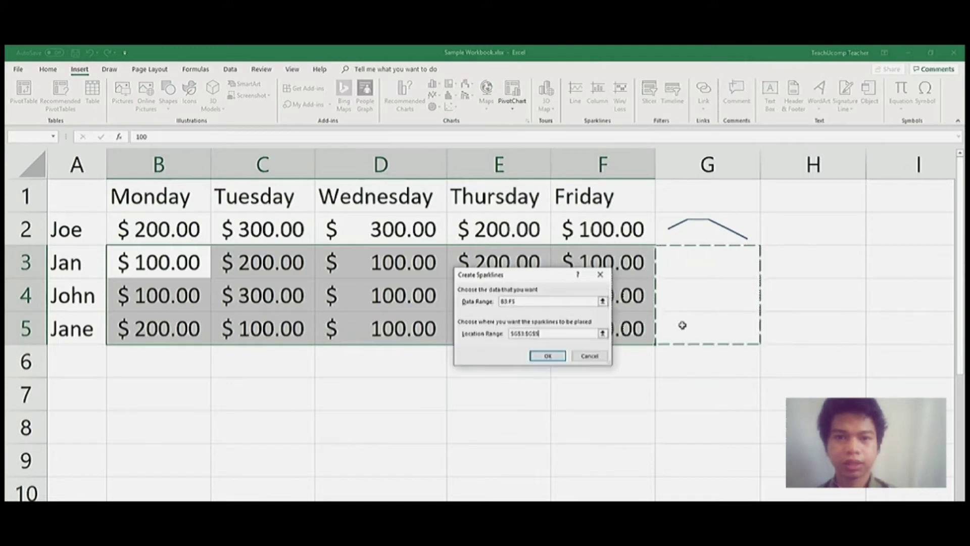
click(554, 357)
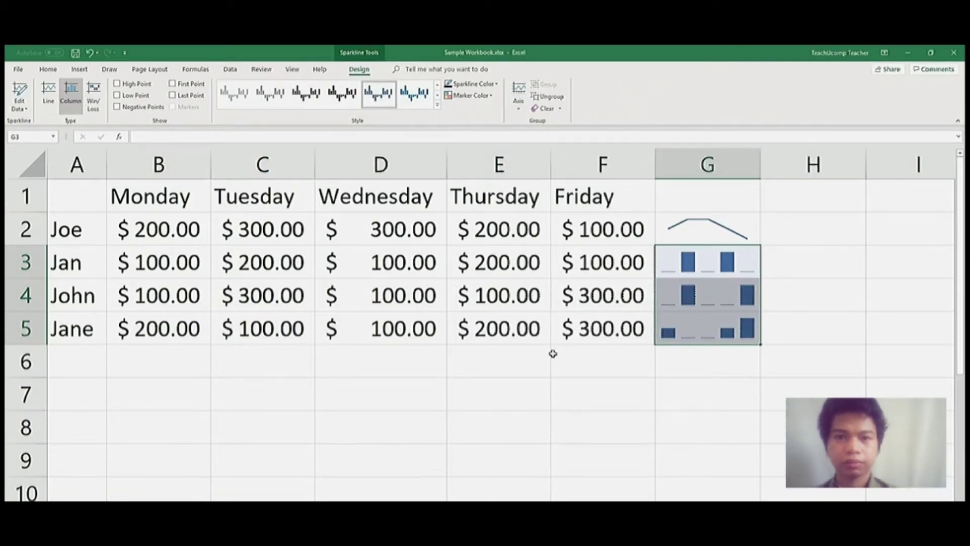
click(690, 233)
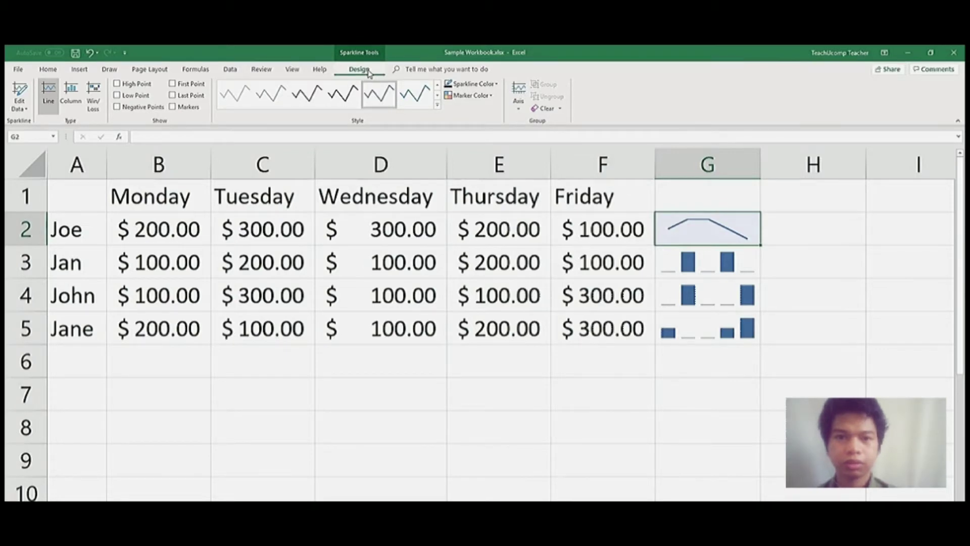
Step: Clear the selected line sparkline group from G2
click(561, 110)
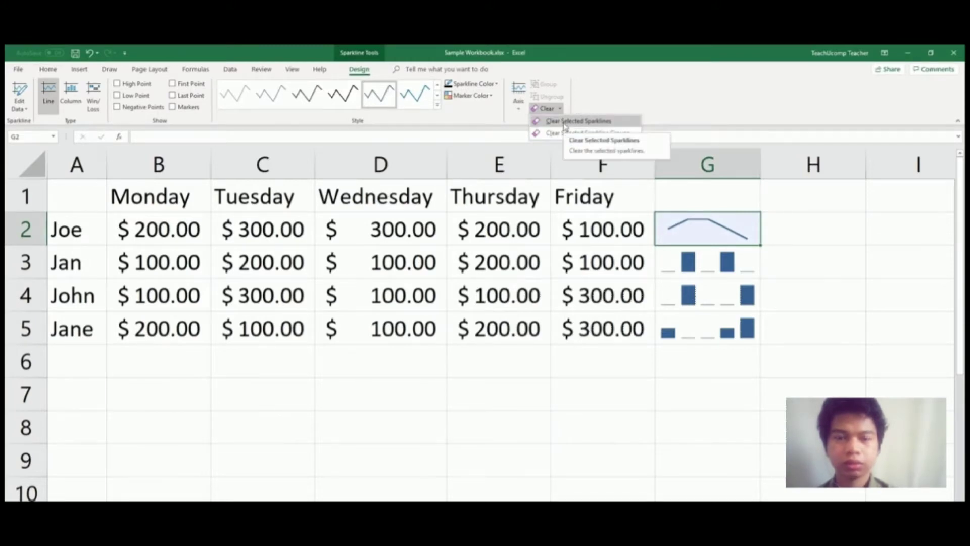
click(562, 133)
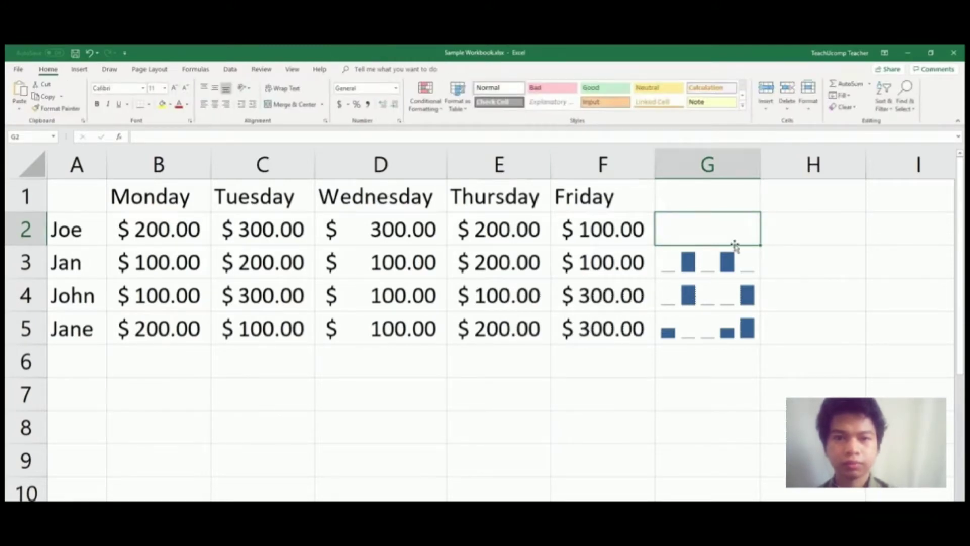
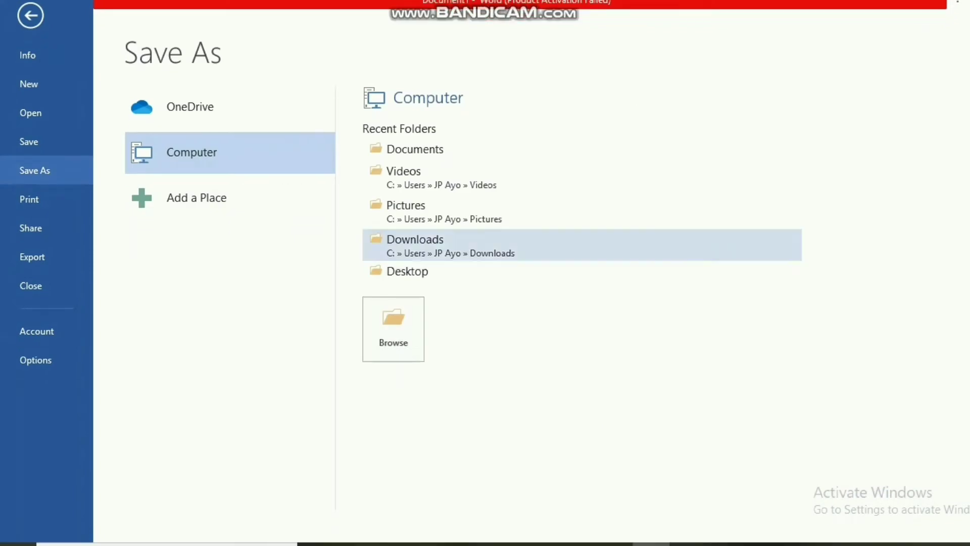
Step: Save TOP SECRET with Read-only recommended ticked in General Options
click(405, 148)
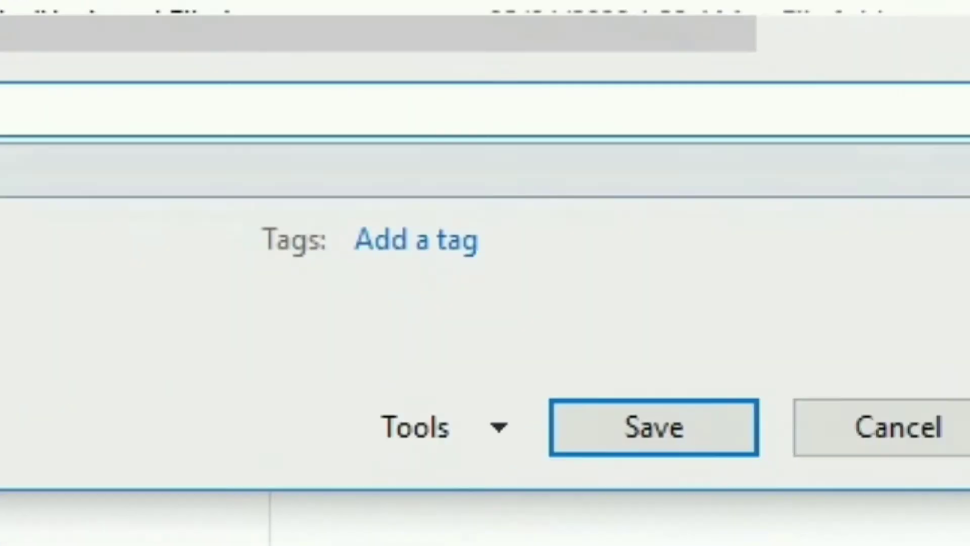
click(444, 427)
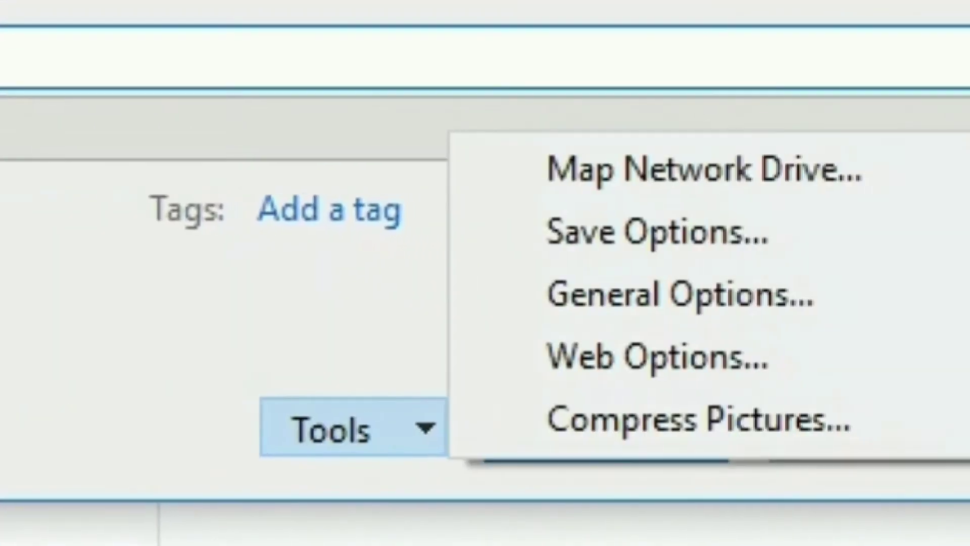
click(714, 312)
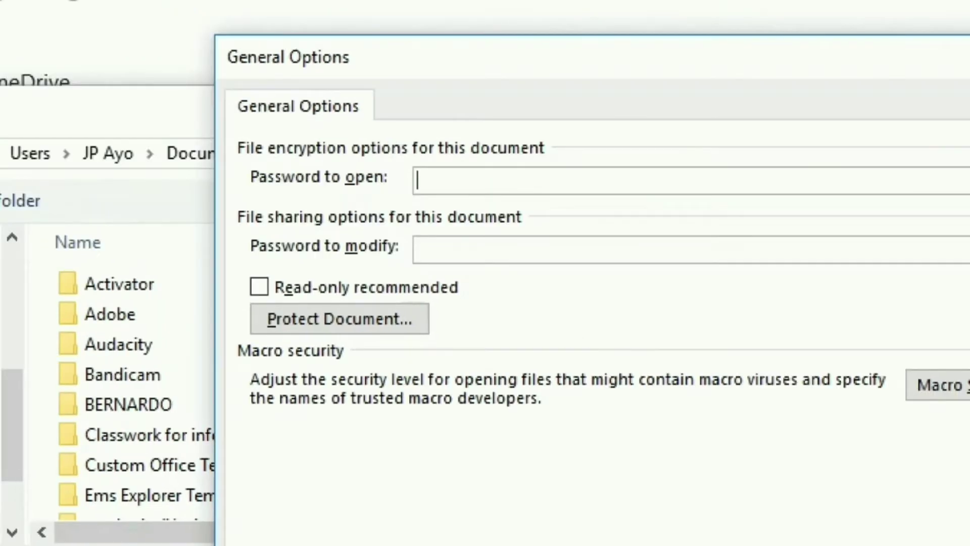
click(259, 286)
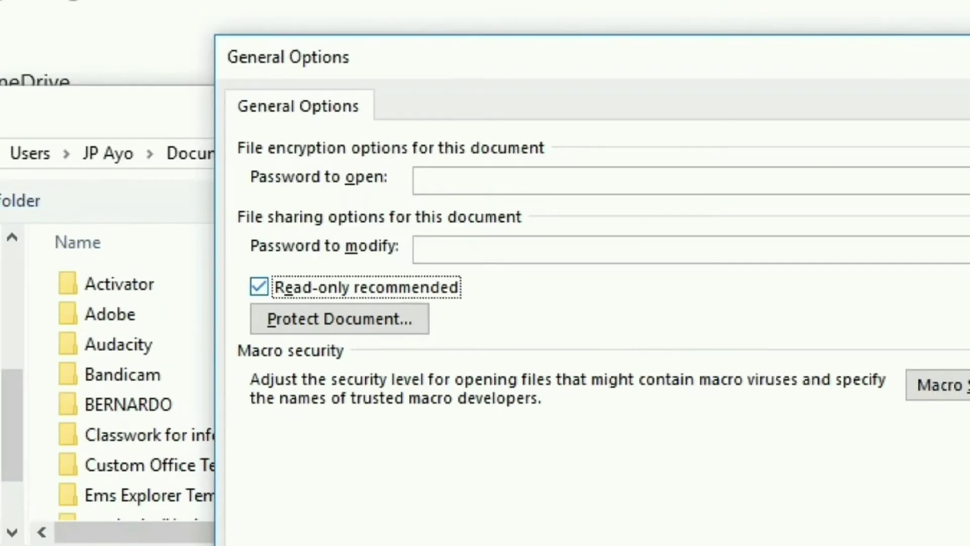
key(Return)
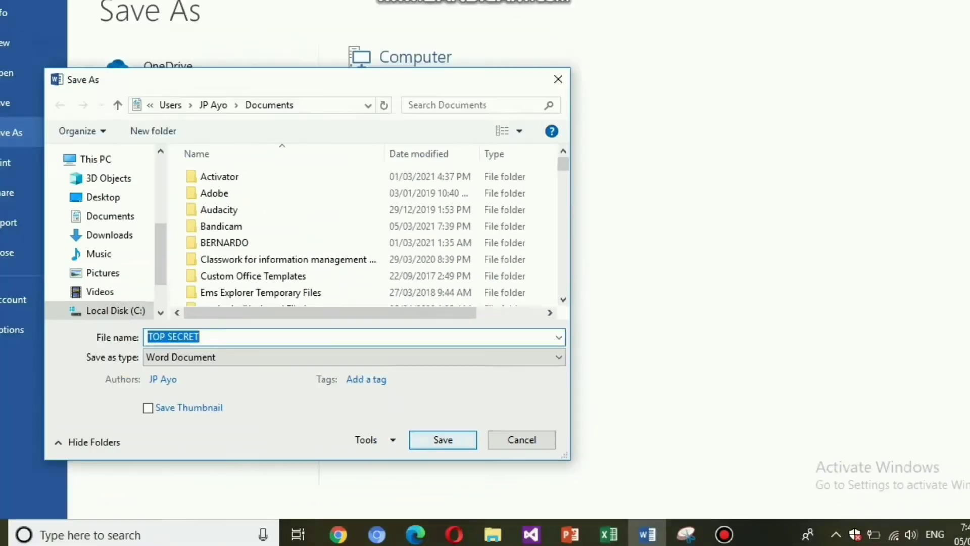
key(Return)
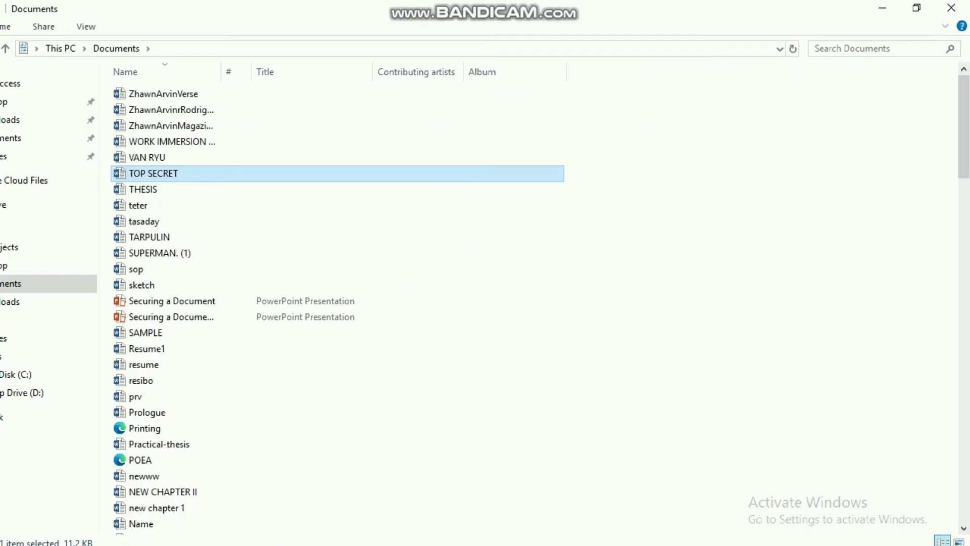
key(Return)
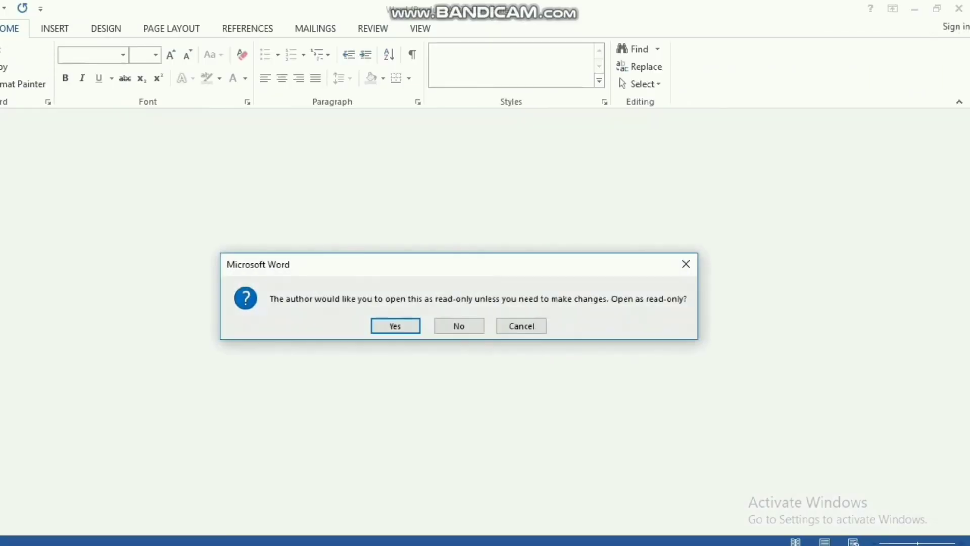
Step: Reopen it as read-only, dismiss the activation wizard, and return to the editing layout
key(Return)
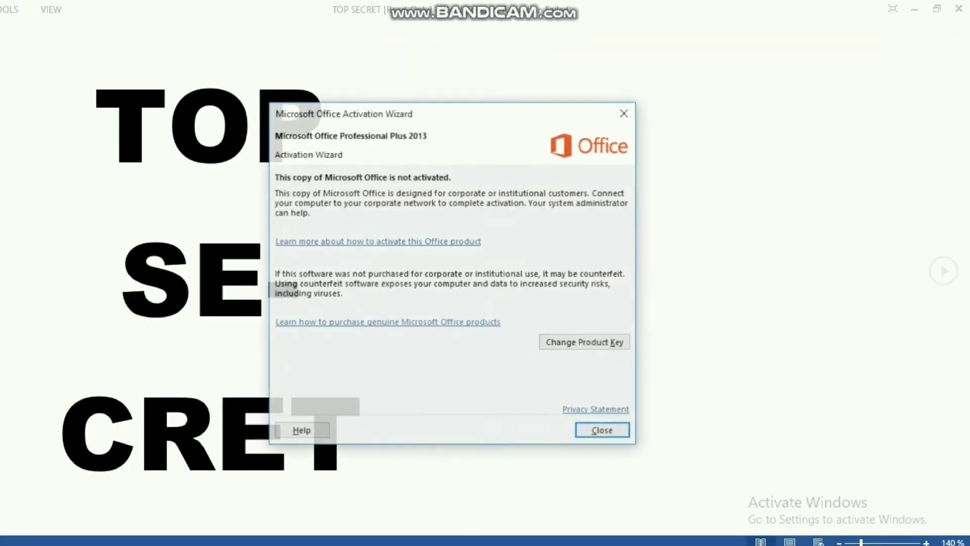
key(Return)
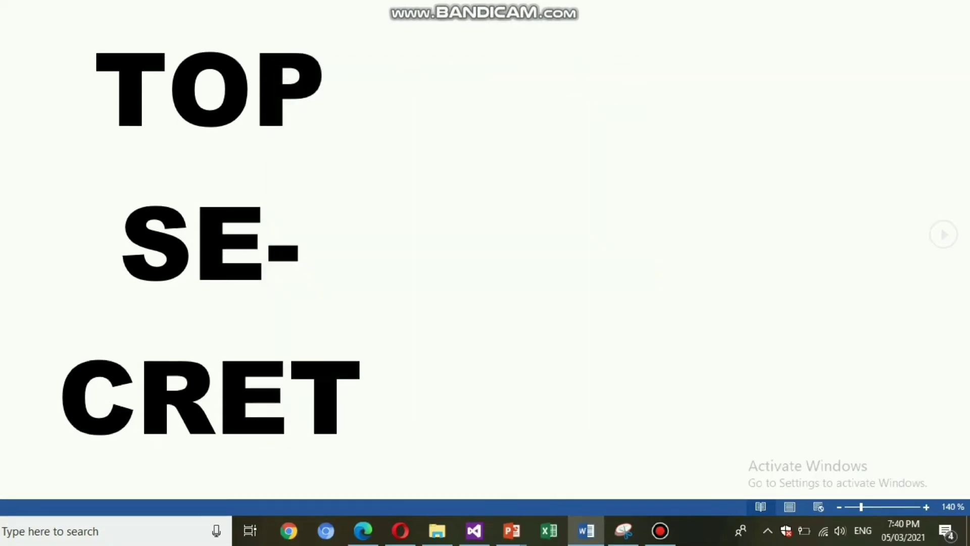
key(alt+w)
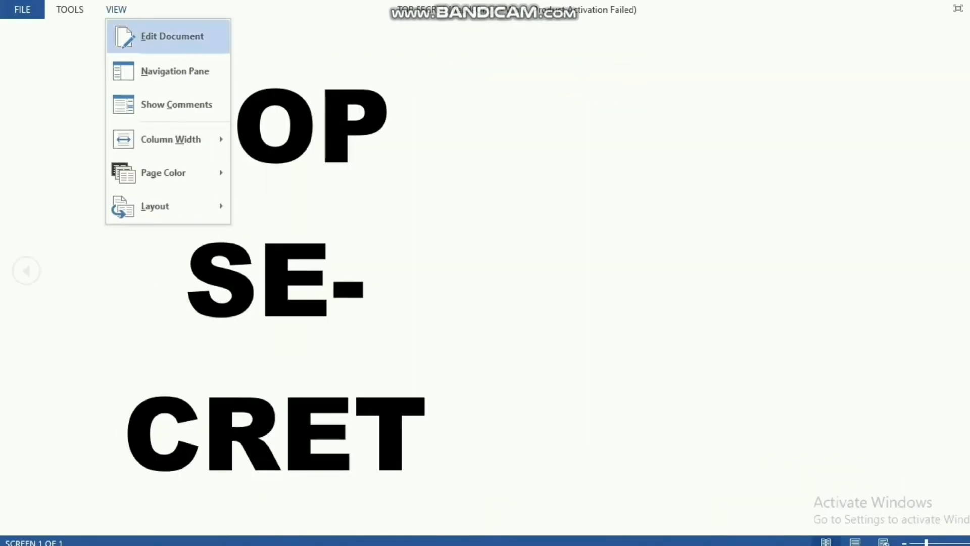
key(Return)
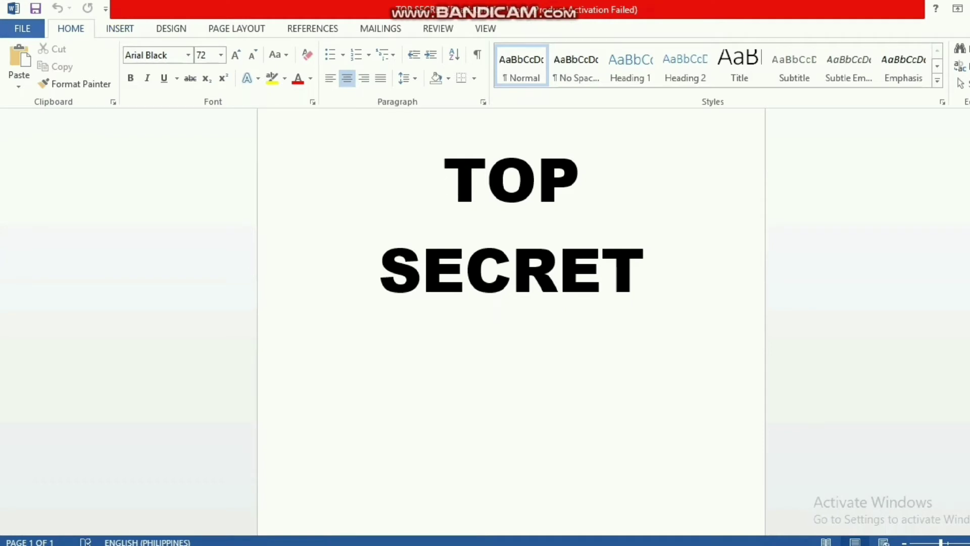
Step: Start a Save As copy in Documents named TOP SECRET 1
click(23, 28)
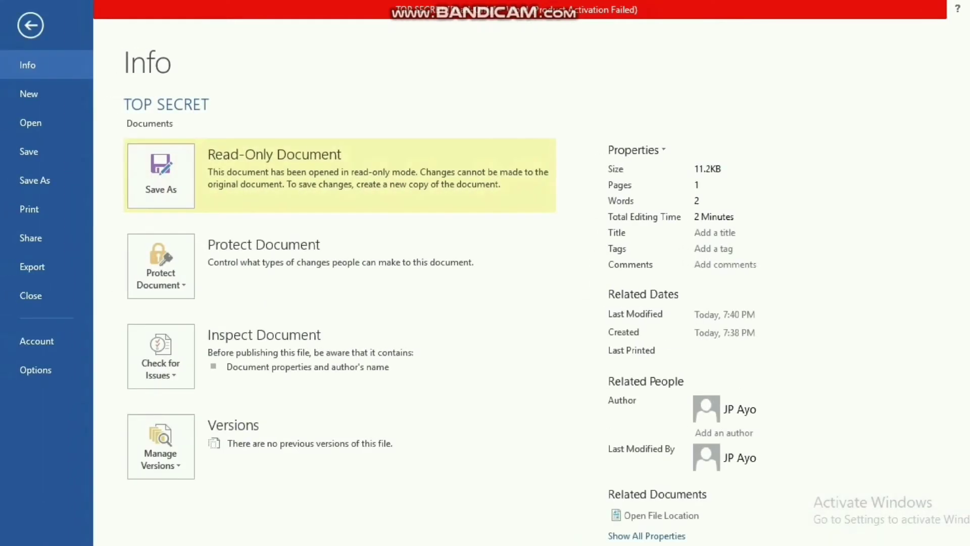
click(34, 179)
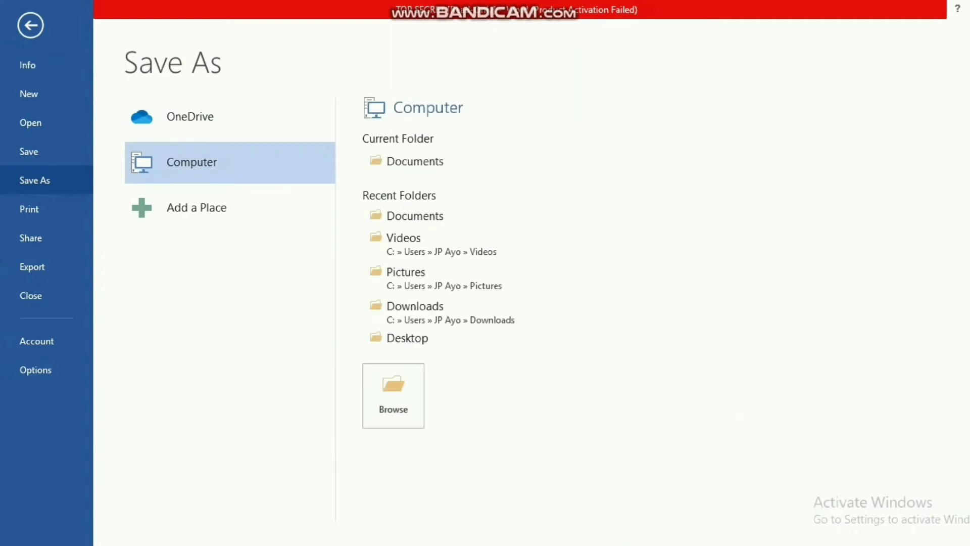
click(415, 161)
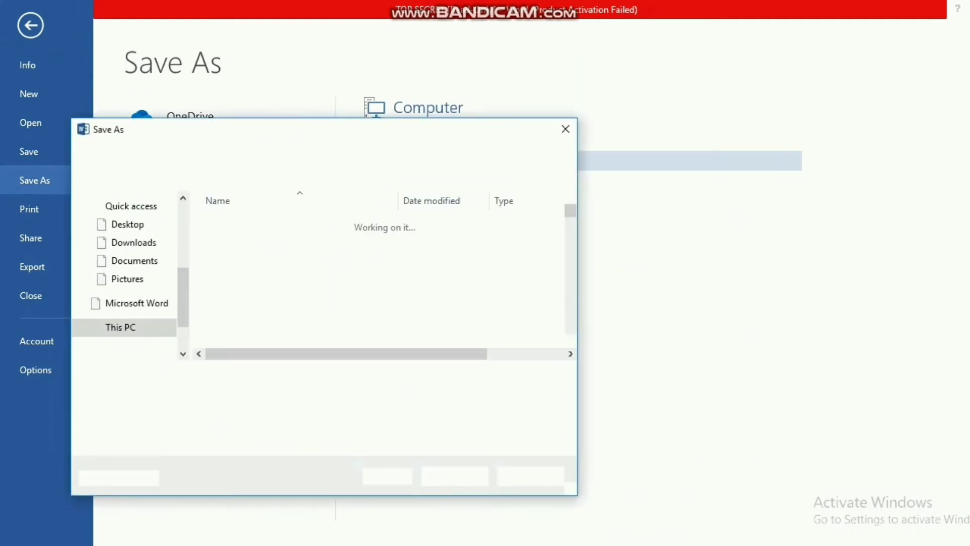
click(220, 376)
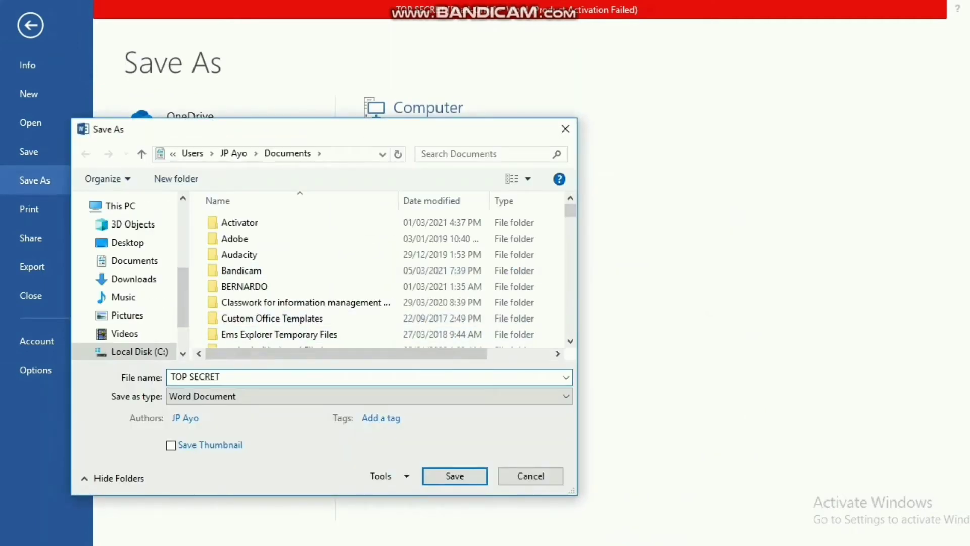
text(1)
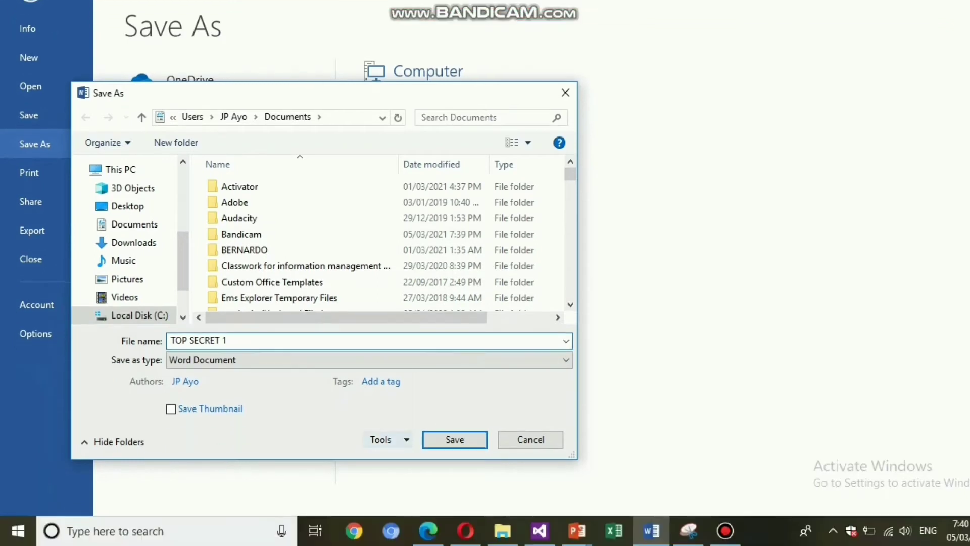
Step: Untick Read-only recommended in General Options and save the TOP SECRET 1 copy
click(389, 476)
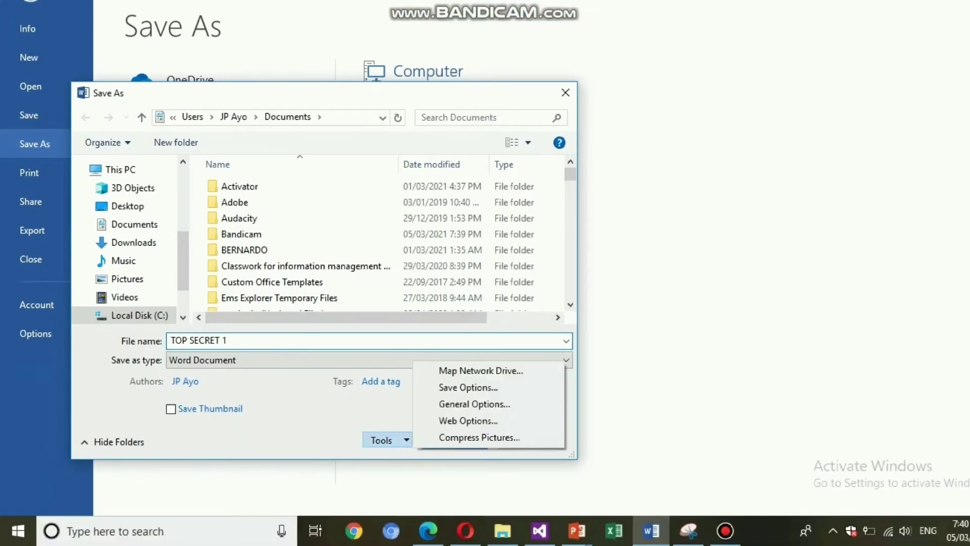
click(474, 403)
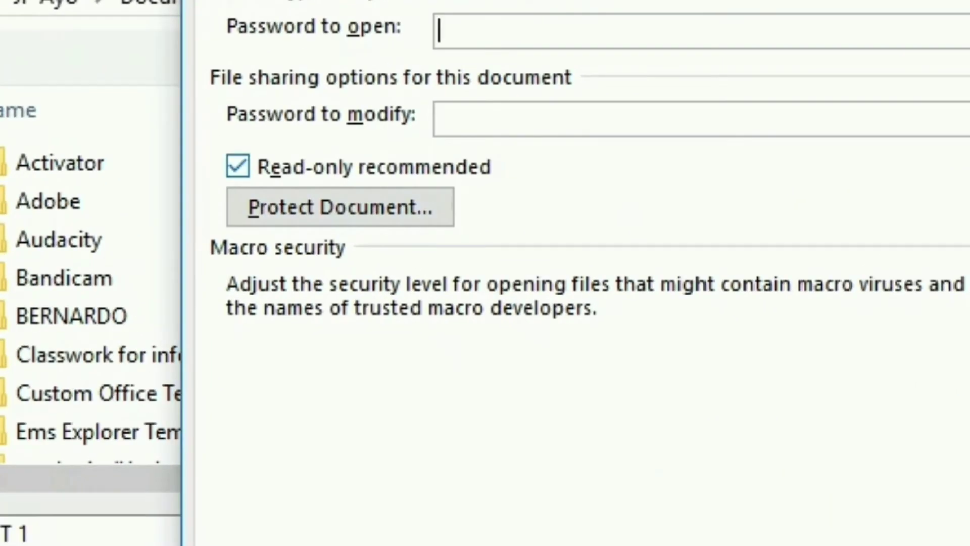
click(237, 166)
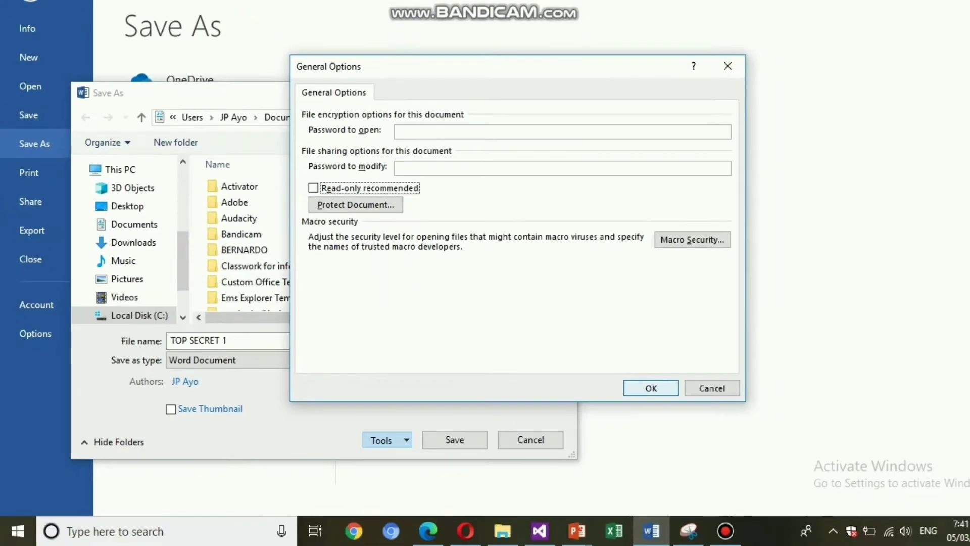
click(647, 327)
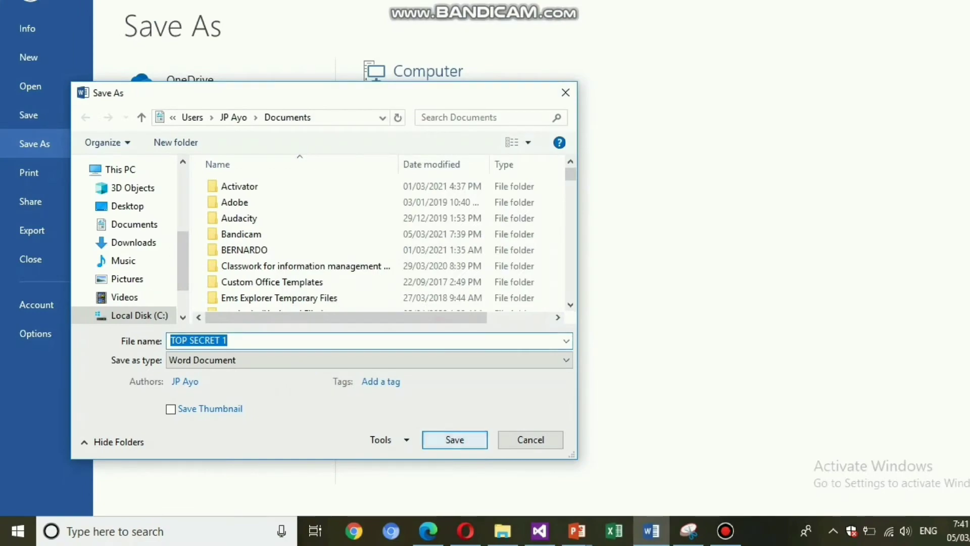
click(454, 437)
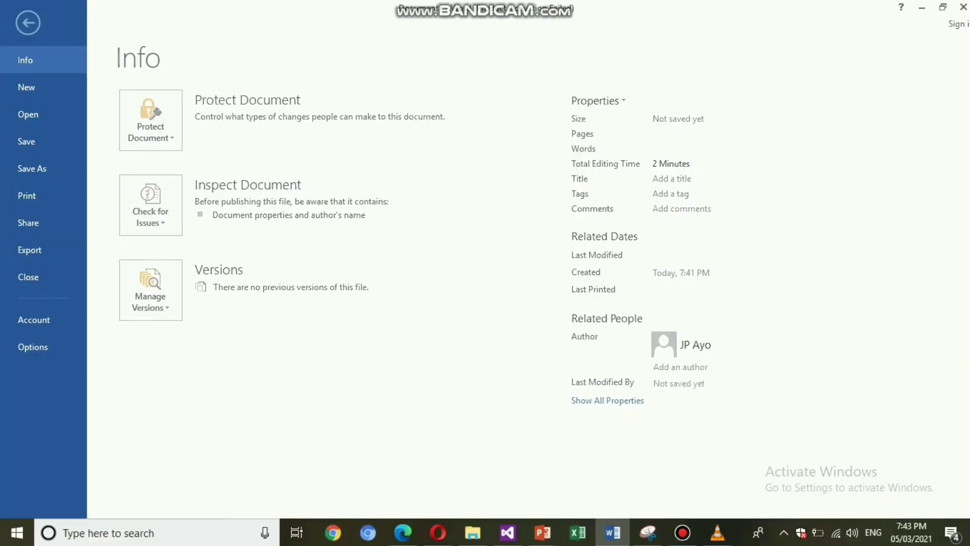
Step: Set the document's password with Protect Document > Encrypt with Password, confirming it
click(151, 120)
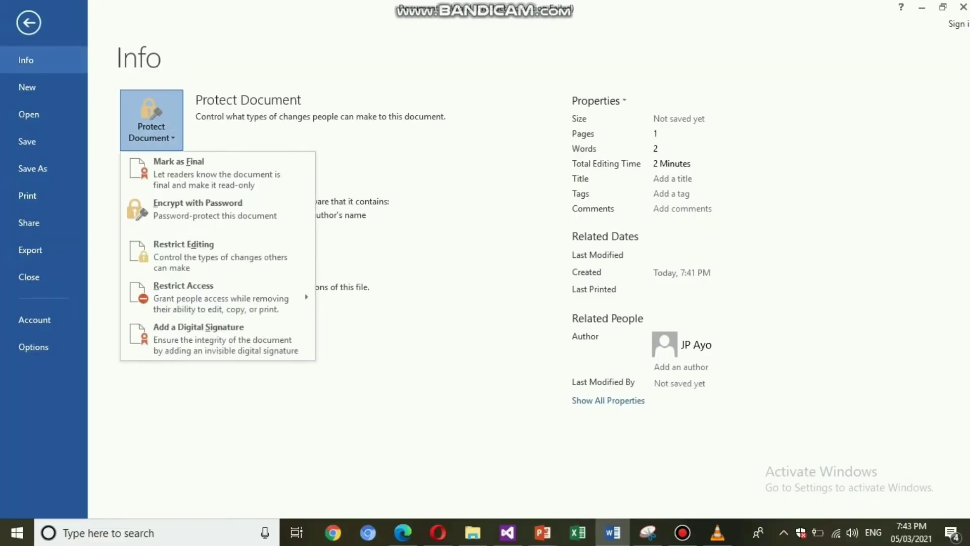
click(198, 209)
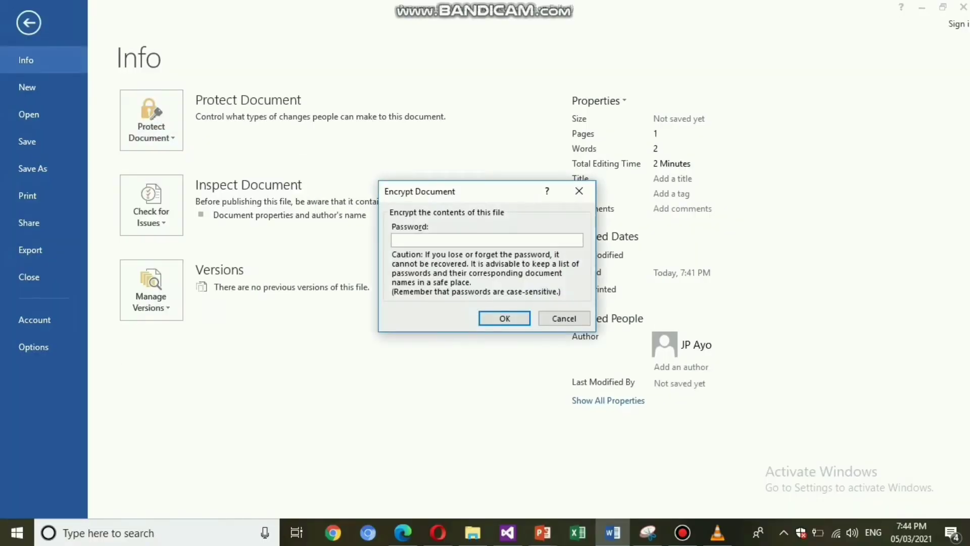
key(BackSpace)
key(BackSpace)
key(Return)
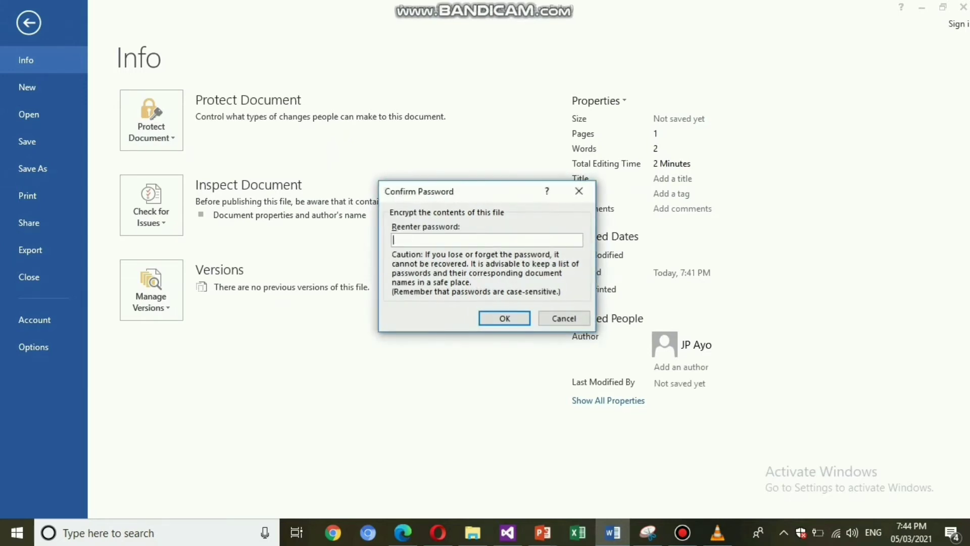
text(1)
key(Return)
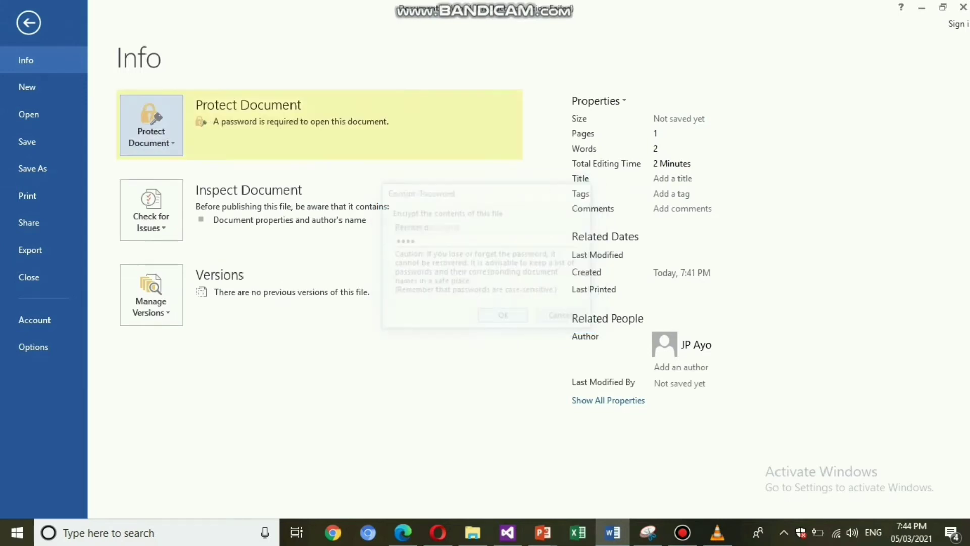
Step: Close and save the document, then reopen TOP SECRET by entering its password
key(Escape)
click(963, 7)
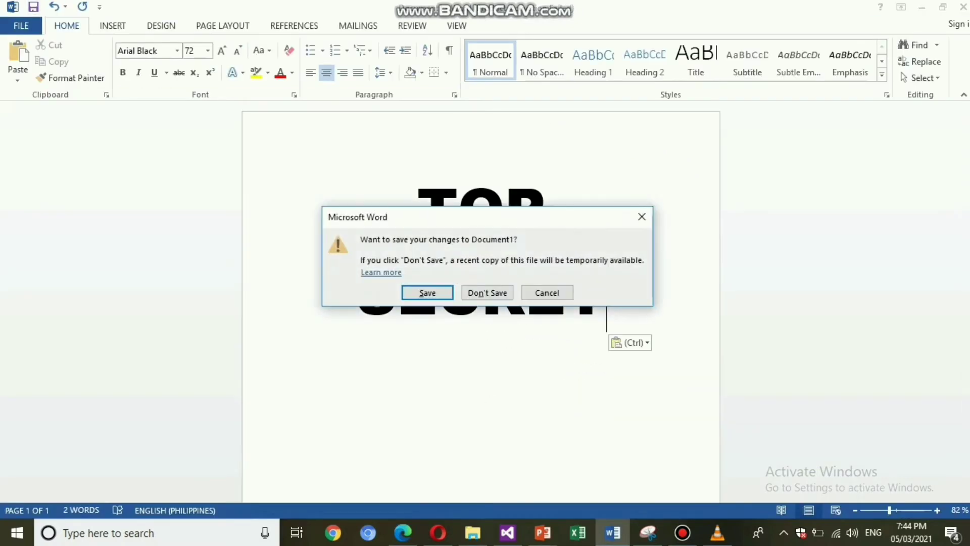
key(Return)
key(Return)
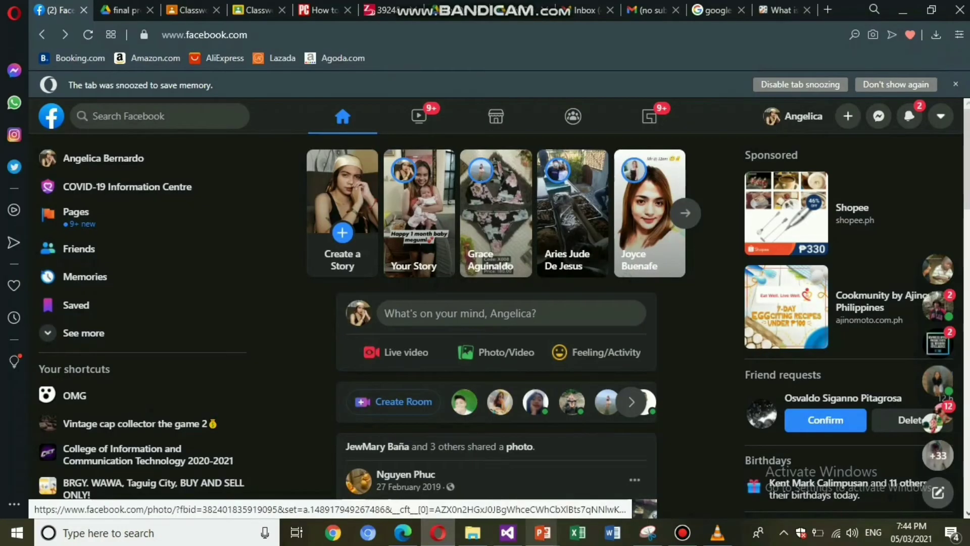
click(473, 532)
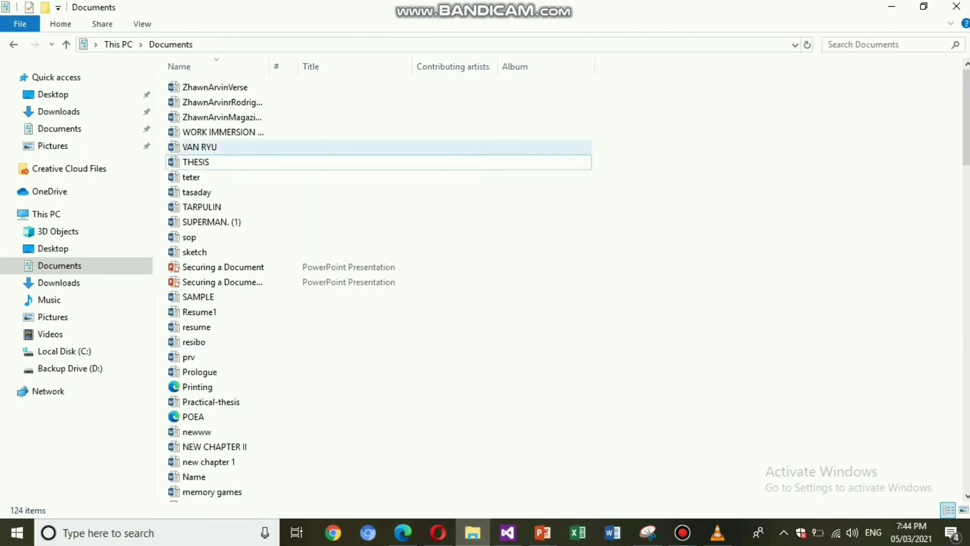
click(205, 162)
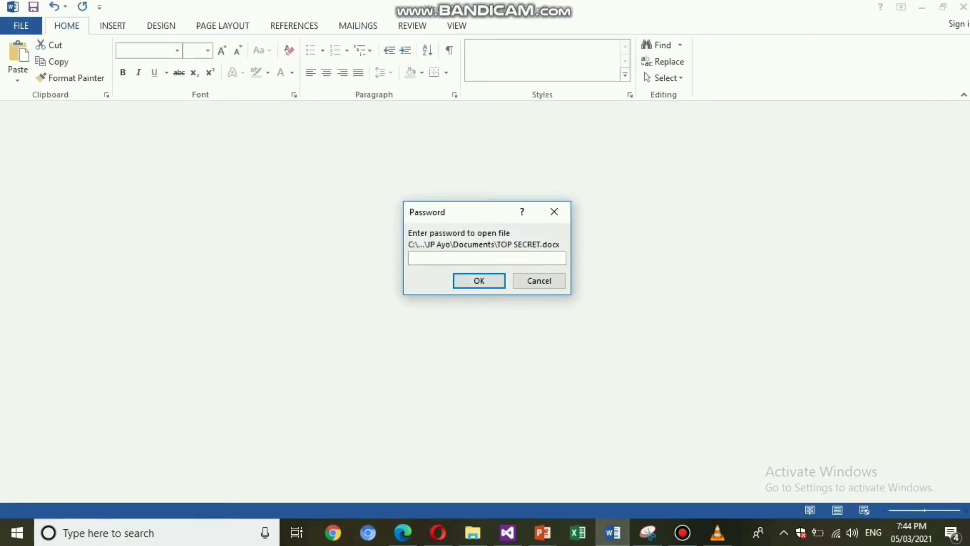
text(******)
key(Return)
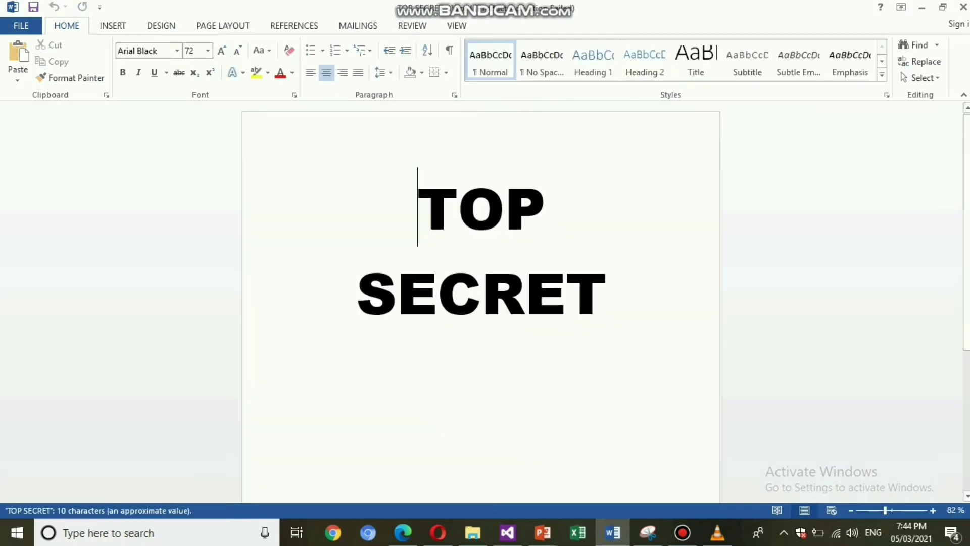
click(629, 404)
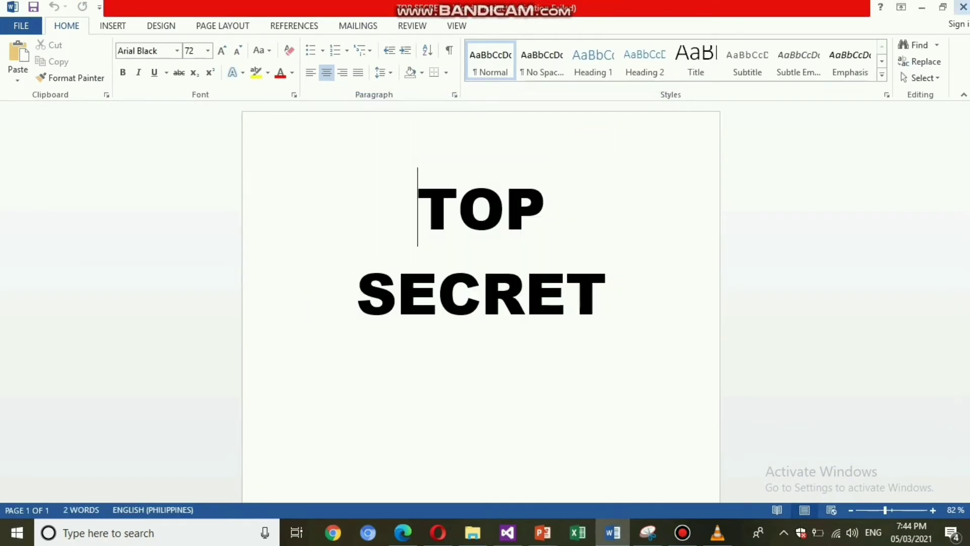
Step: Clear the encryption password so TOP SECRET opens without one
click(20, 25)
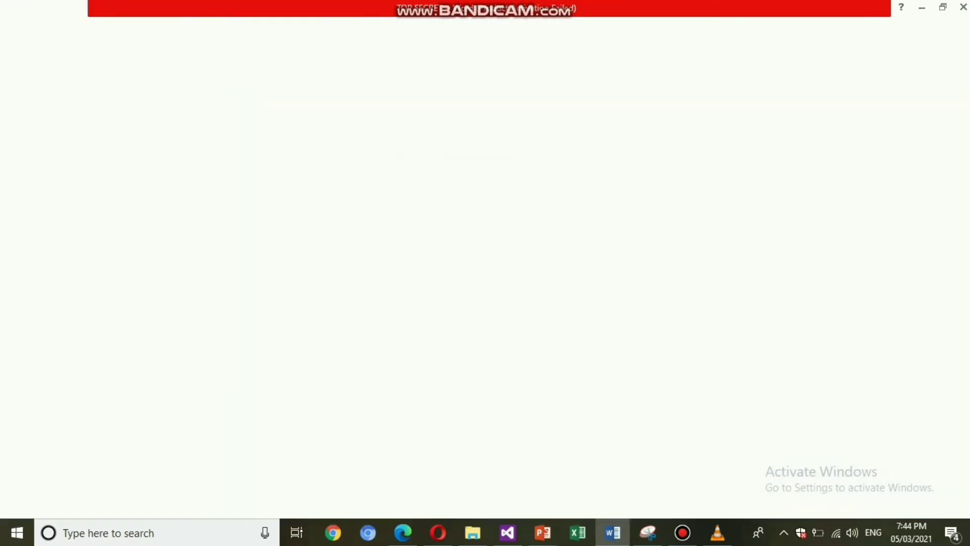
click(151, 164)
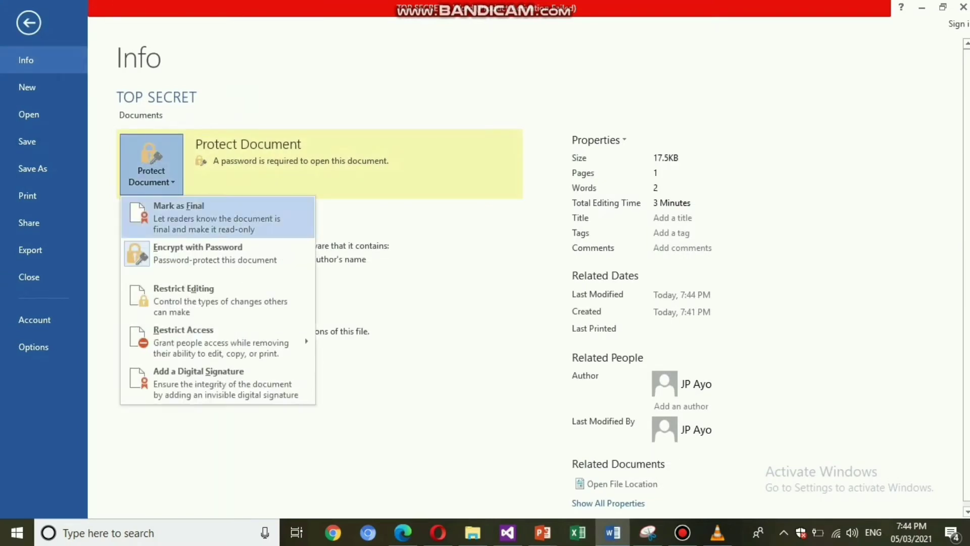
click(198, 253)
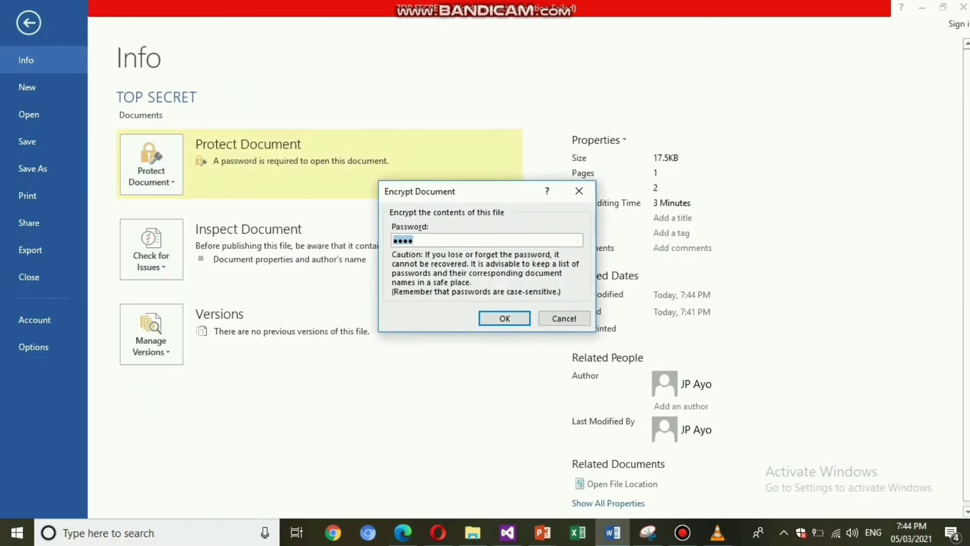
key(BackSpace)
click(504, 319)
Step: Close and save the document, then open TOP SECRET again
click(963, 7)
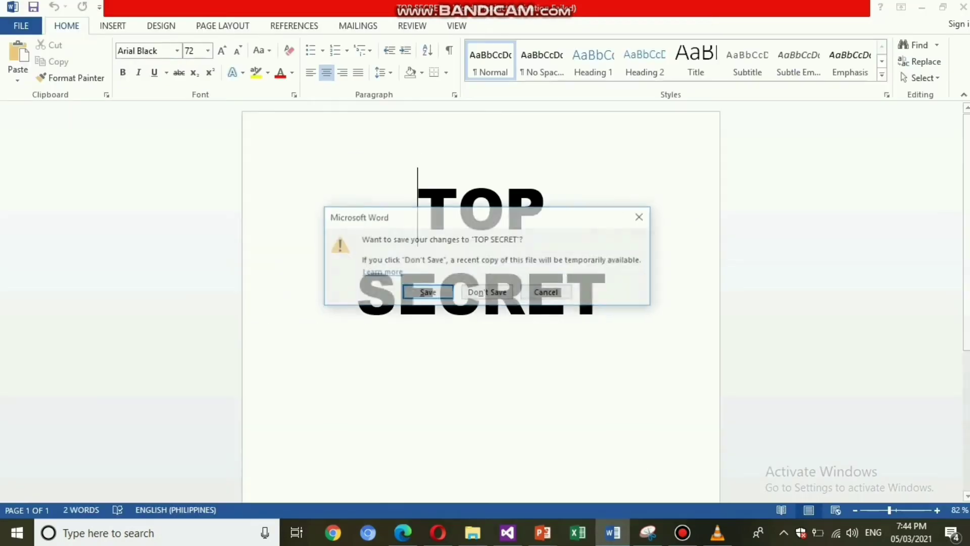
key(Return)
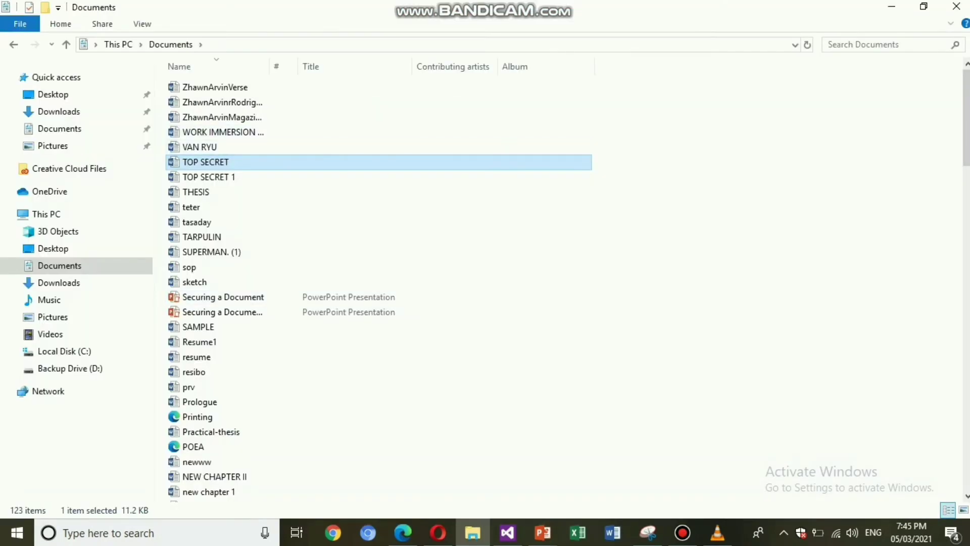
key(Return)
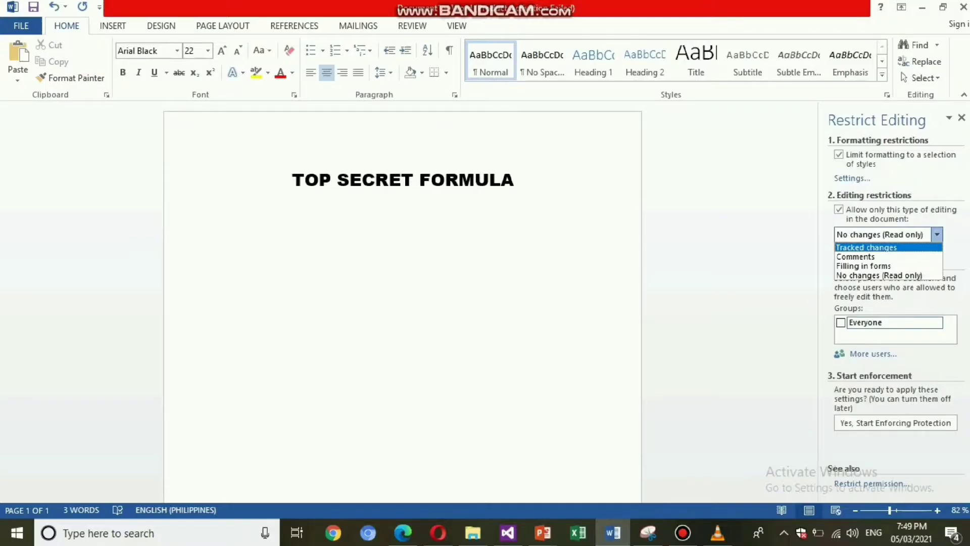
Step: Restrict editing to Tracked changes and start enforcing protection without a password
click(886, 248)
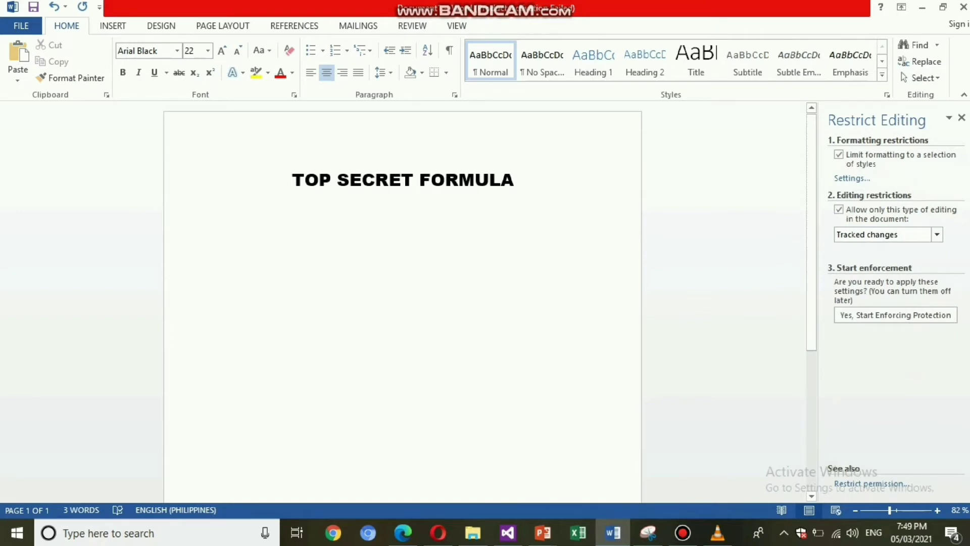
click(305, 179)
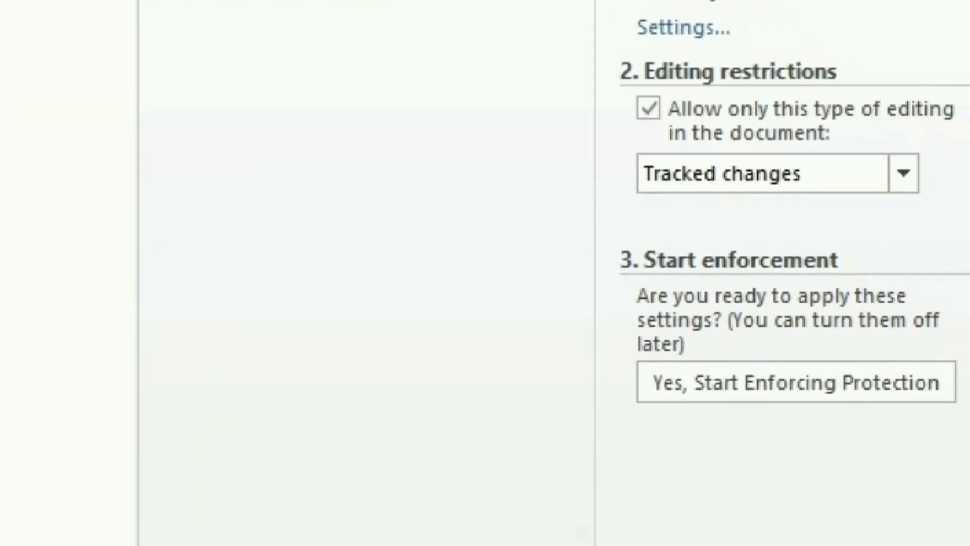
click(797, 382)
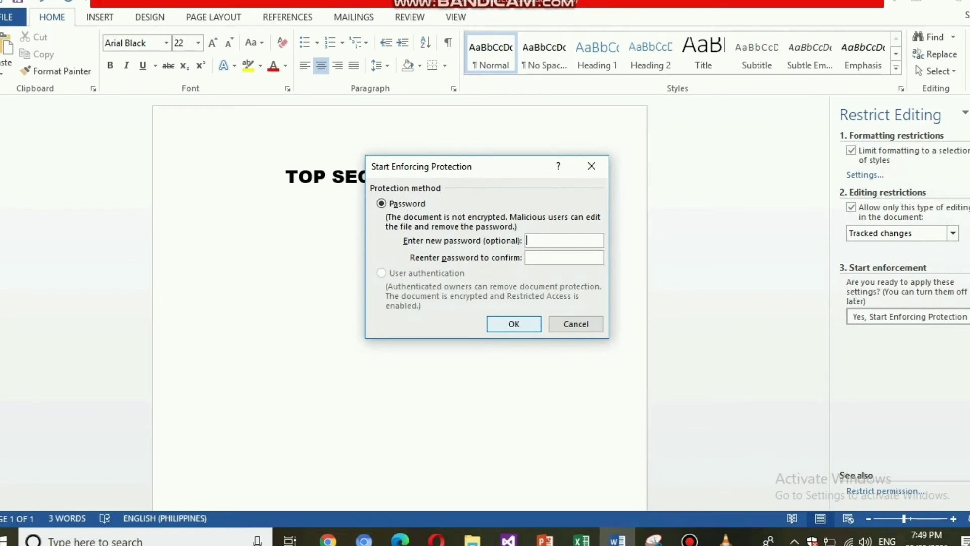
key(Return)
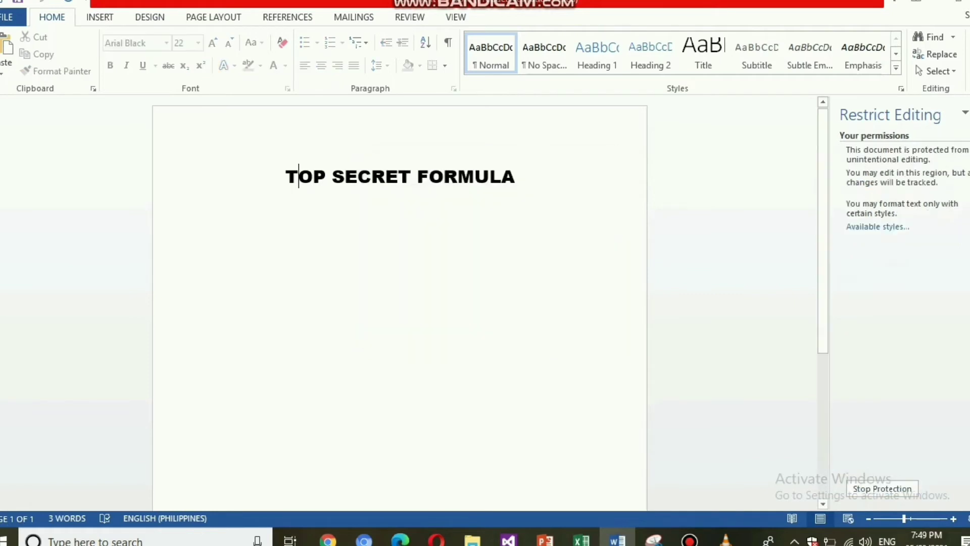
Step: Test the restriction by typing and deleting title text so the edits are tracked
click(331, 176)
text(VJKJLKHJSG)
key(BackSpace)
key(BackSpace)
key(BackSpace)
key(BackSpace)
key(BackSpace)
key(BackSpace)
key(BackSpace)
key(BackSpace)
key(BackSpace)
key(BackSpace)
key(BackSpace)
key(BackSpace)
key(BackSpace)
key(BackSpace)
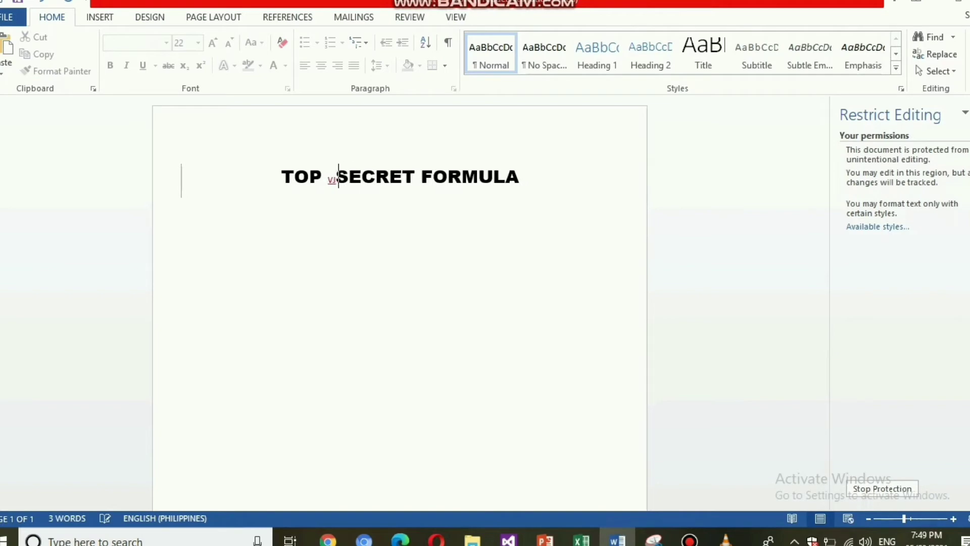
key(End)
key(BackSpace)
key(BackSpace)
text(SAFHGAJKSGAOKGOKASKN)
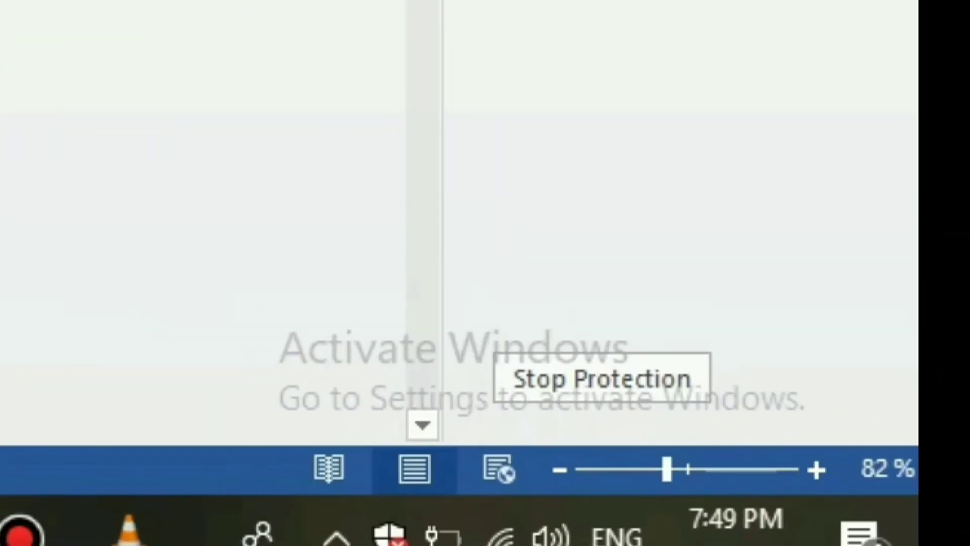
Step: Stop protection and restore the title to end in FORMULA
click(602, 378)
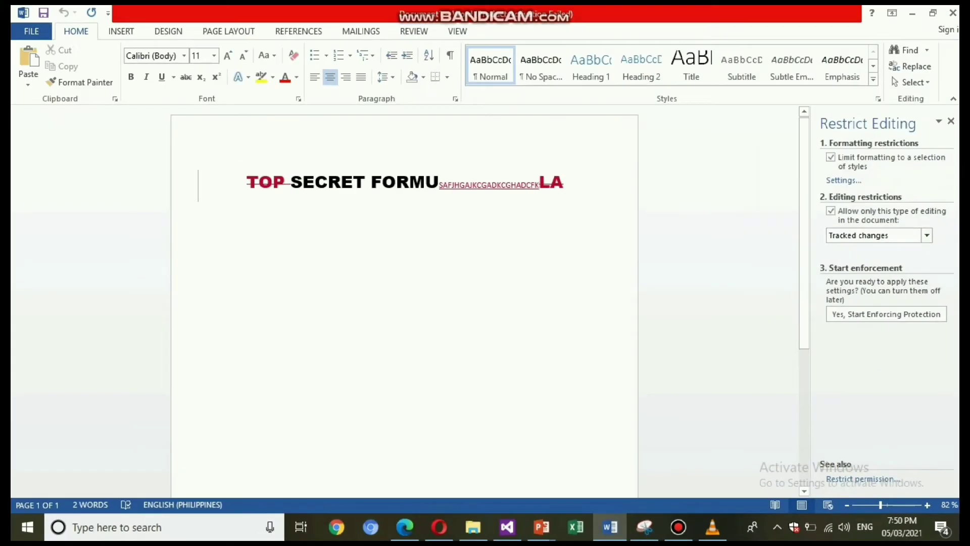
key(BackSpace)
key(BackSpace)
key(BackSpace)
key(BackSpace)
key(BackSpace)
key(BackSpace)
key(BackSpace)
key(BackSpace)
key(BackSpace)
key(BackSpace)
key(BackSpace)
key(BackSpace)
key(BackSpace)
key(BackSpace)
key(BackSpace)
key(BackSpace)
key(BackSpace)
key(BackSpace)
key(BackSpace)
key(BackSpace)
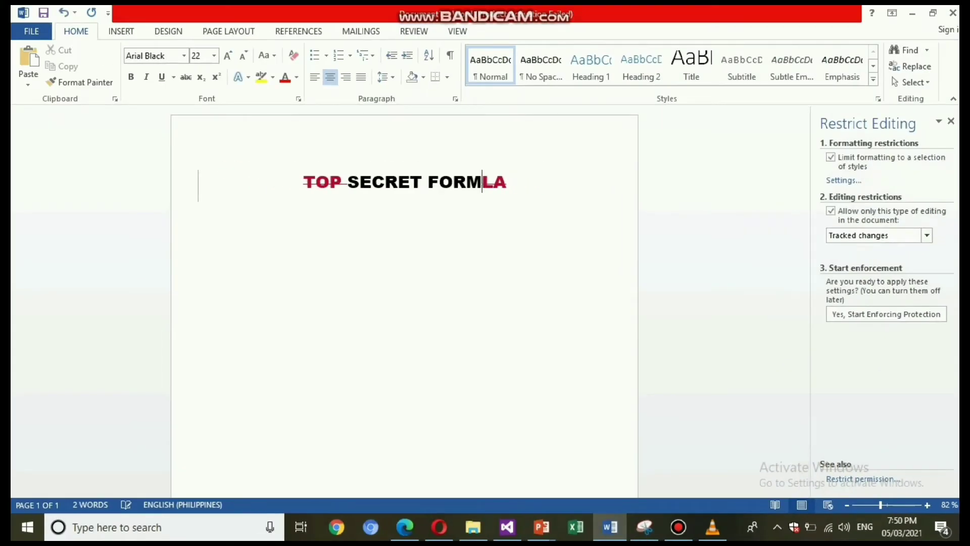
text(U)
key(BackSpace)
text(U)
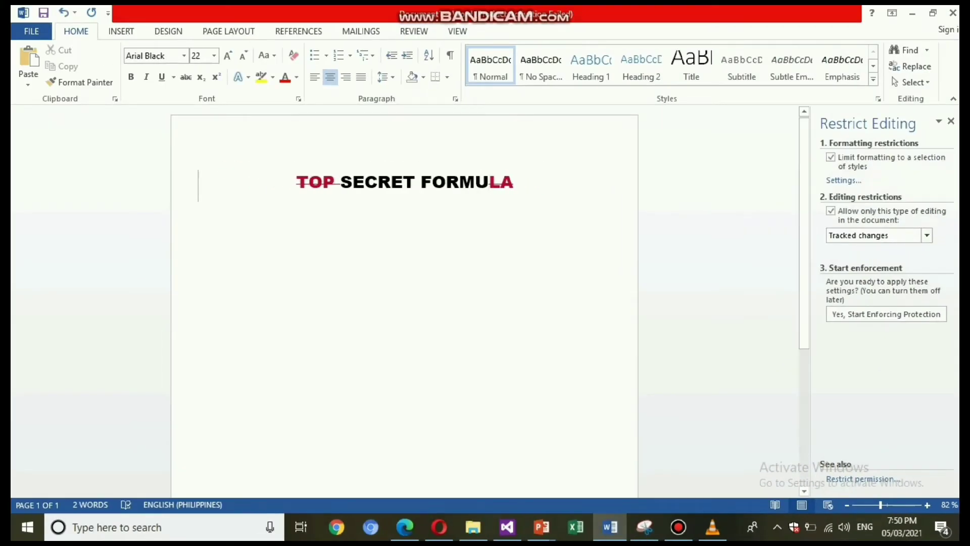
triple_click(313, 182)
click(488, 182)
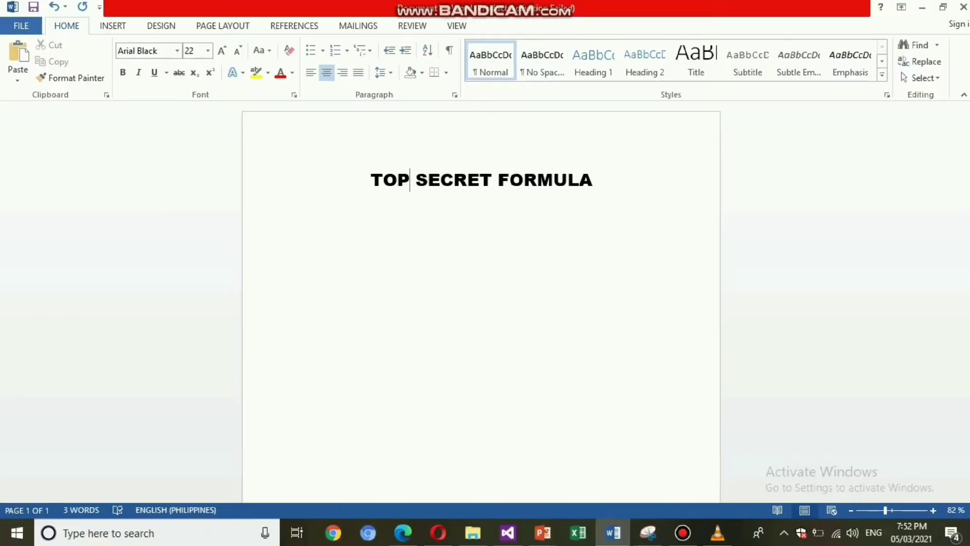
Step: Choose Mark as Final under Protect Document on the File Info page
key(alt+f)
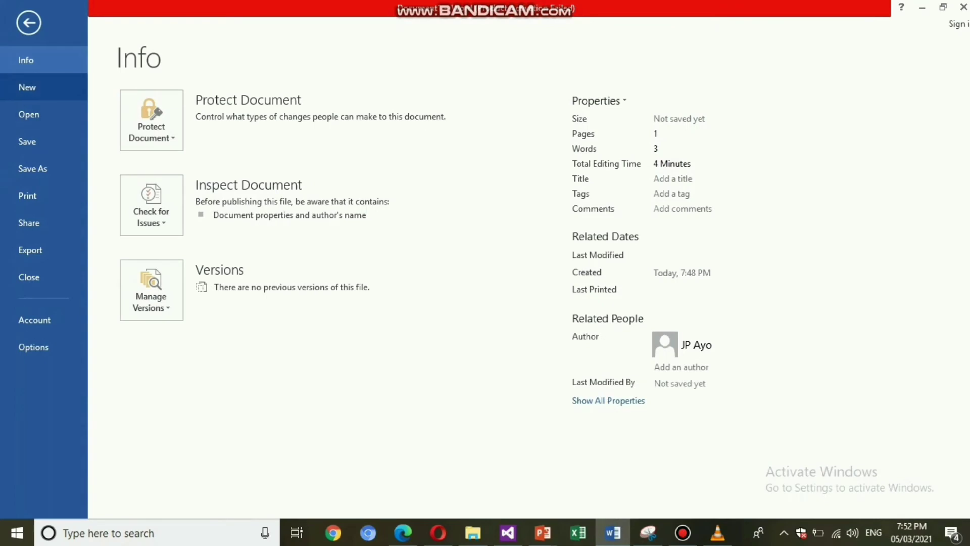
click(151, 120)
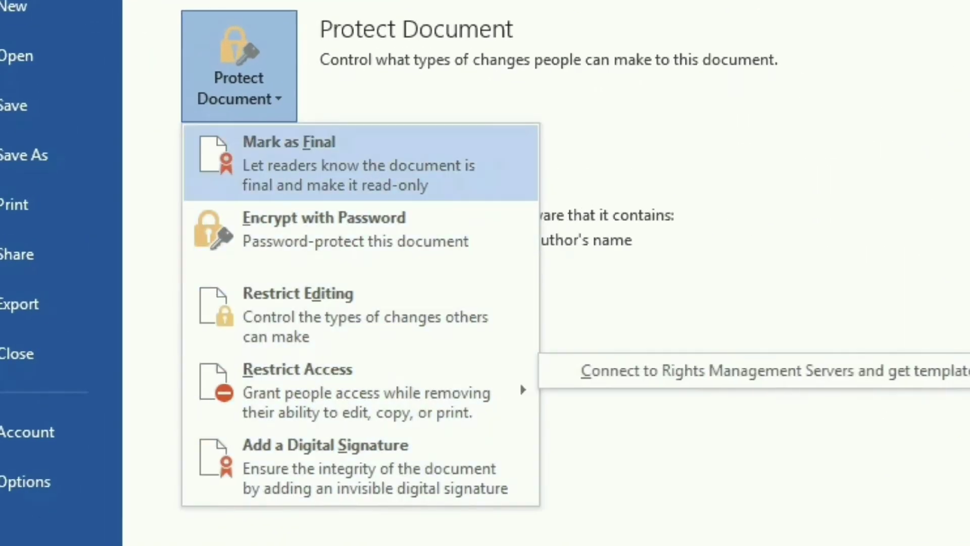
click(361, 162)
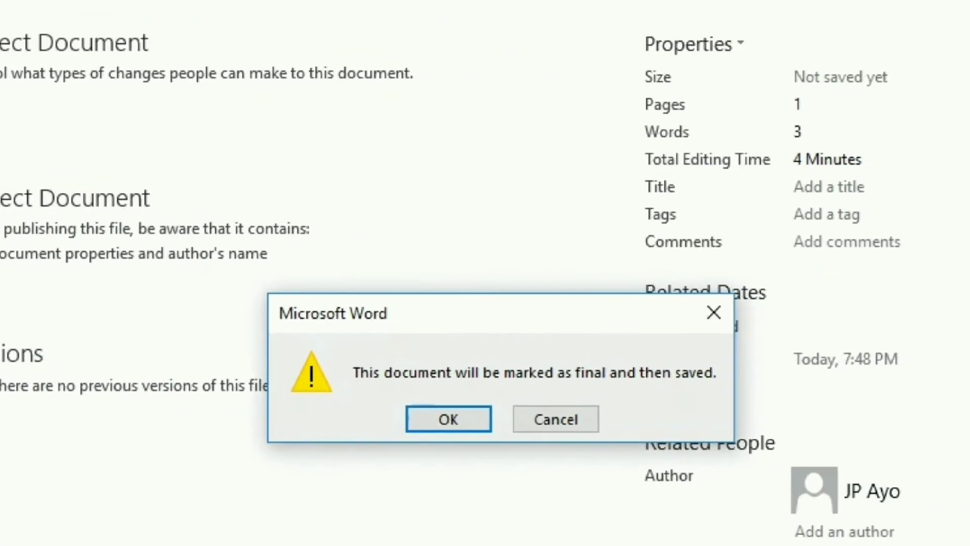
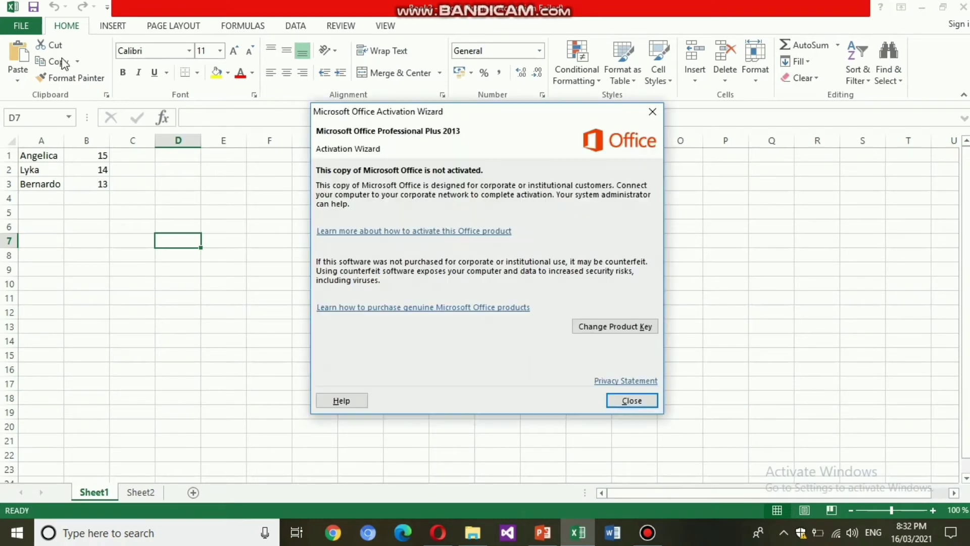
Step: Dismiss the activation notice, remove Book2's opening password, and save the workbook
click(628, 400)
click(21, 29)
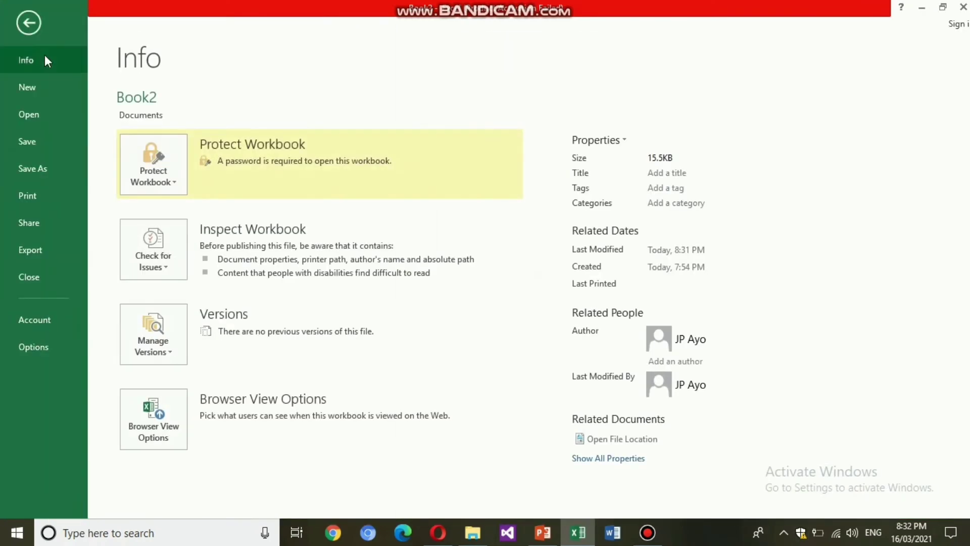
click(154, 161)
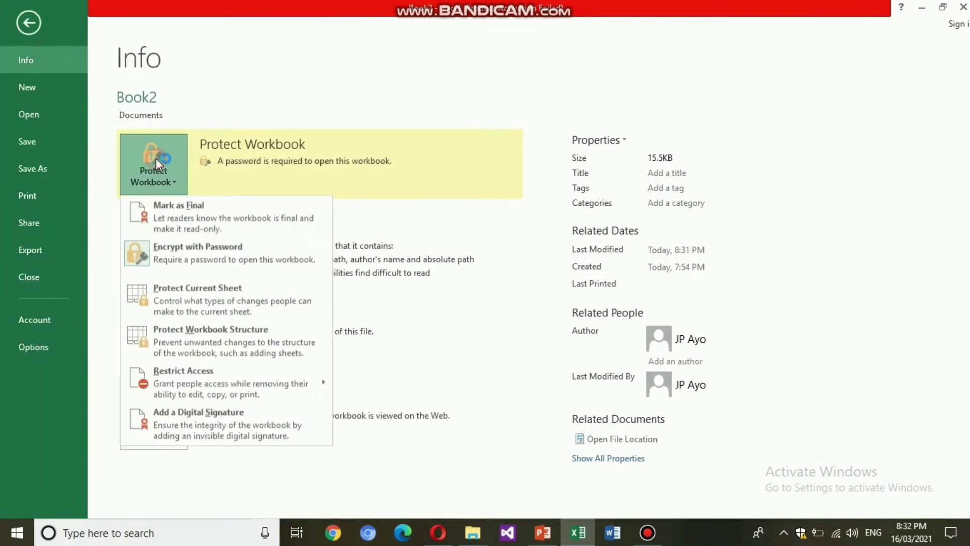
click(241, 268)
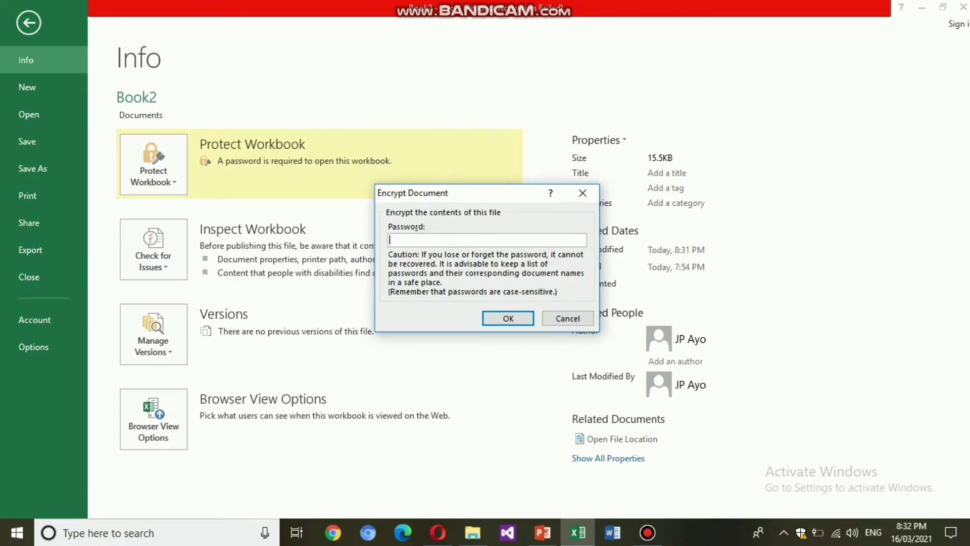
click(486, 314)
click(26, 21)
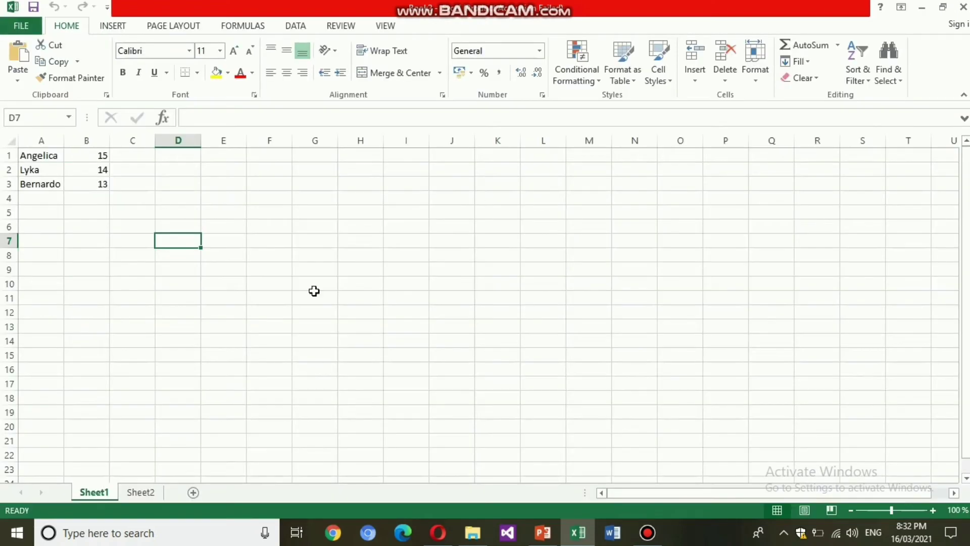
key(ctrl+s)
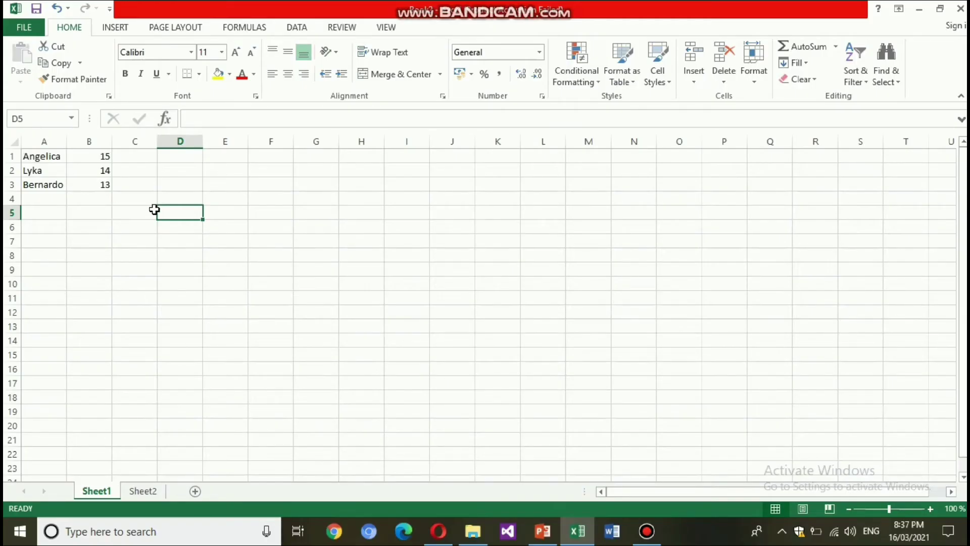
Step: Clear the Locked protection setting for cells A1:D5 in Format Cells
drag(162, 211, 36, 156)
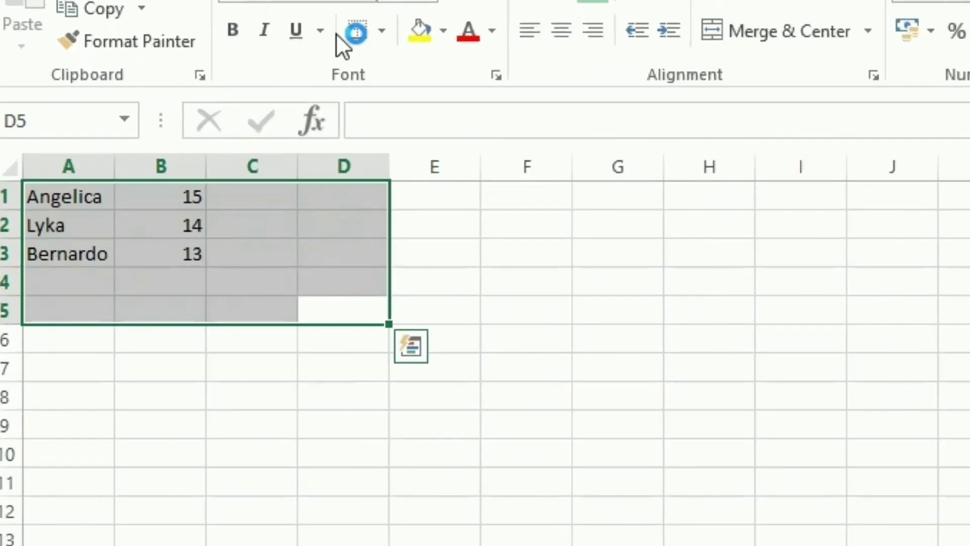
click(496, 77)
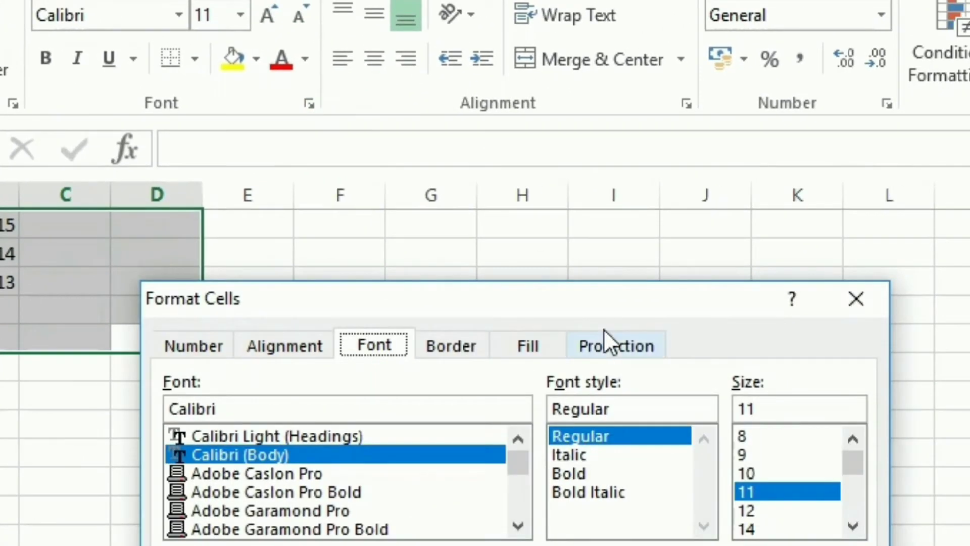
click(794, 316)
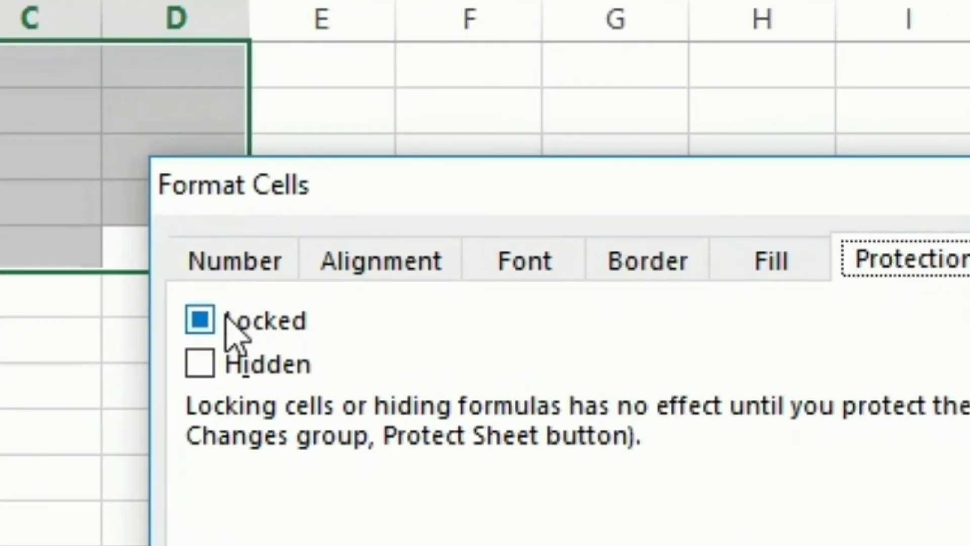
click(172, 382)
click(198, 322)
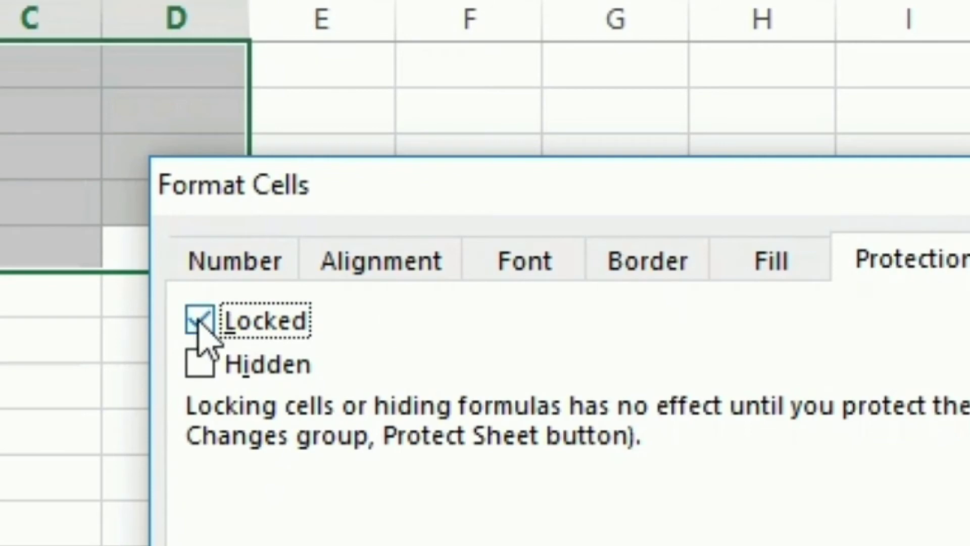
click(199, 321)
key(Return)
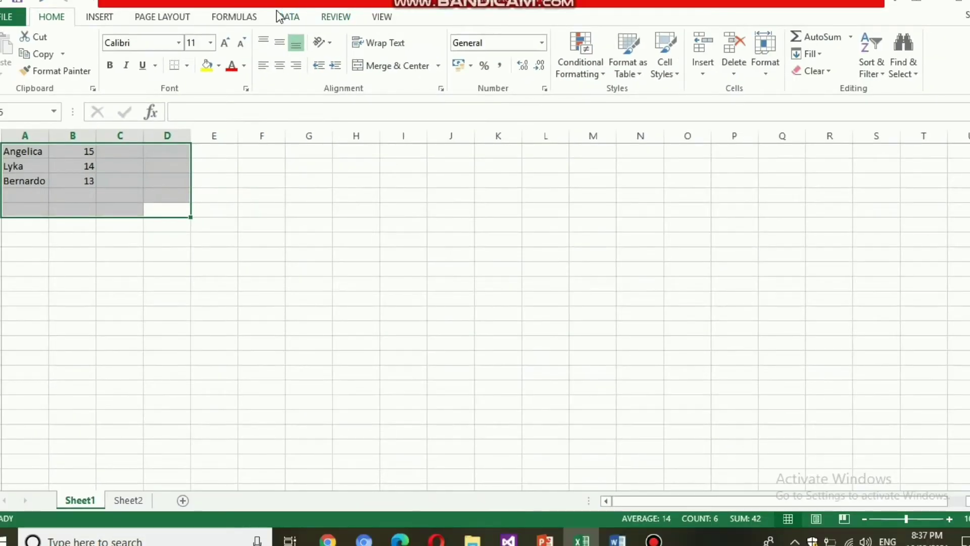
Step: Protect Sheet1 from the Review tab with a password, entered and confirmed
click(327, 18)
click(436, 58)
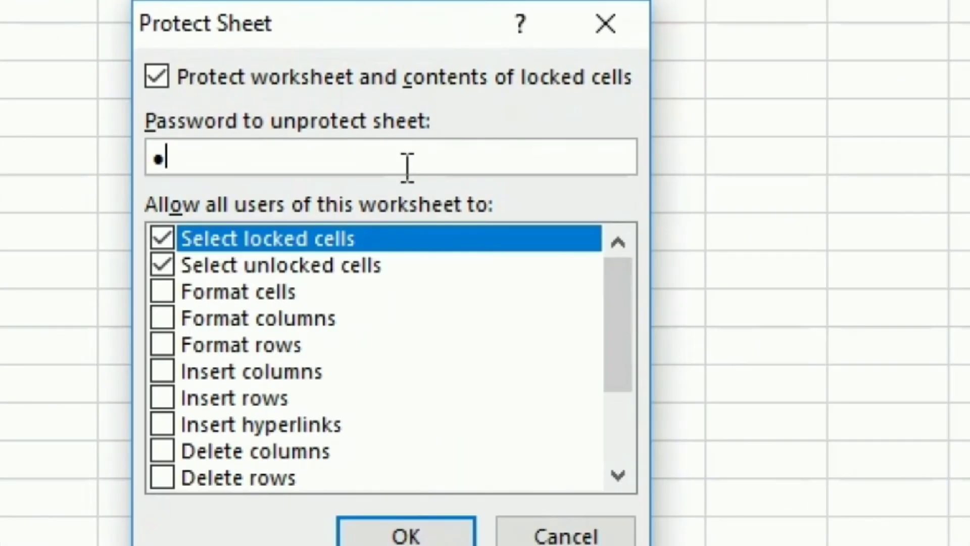
text(••••)
key(Return)
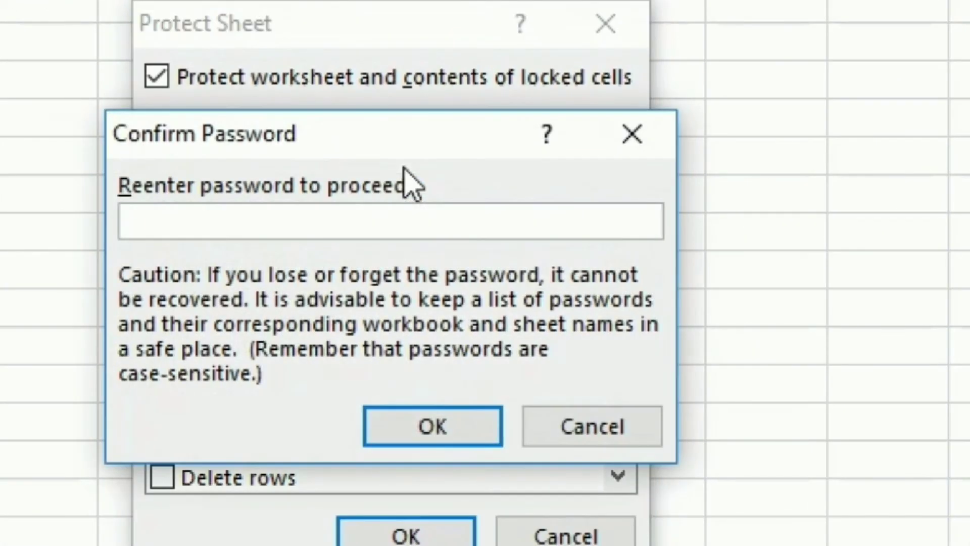
text(••••)
key(Return)
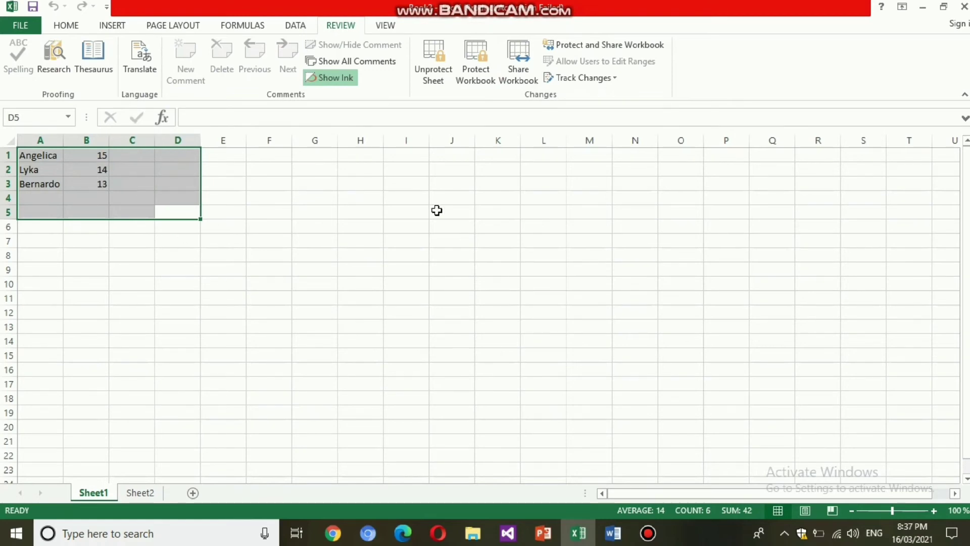
Step: Remove Sheet1's protection with its password, then select cells H3:H4
click(428, 64)
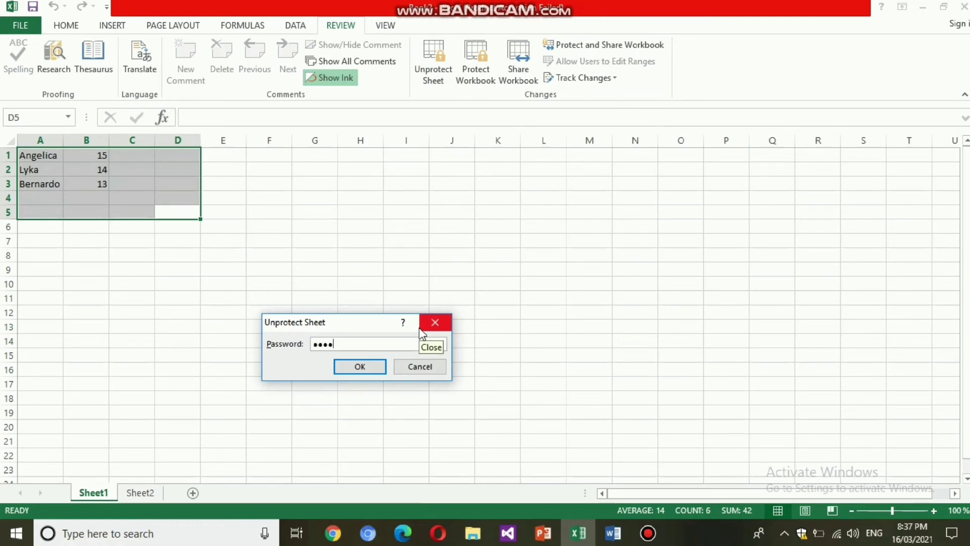
key(Return)
drag(368, 183, 381, 193)
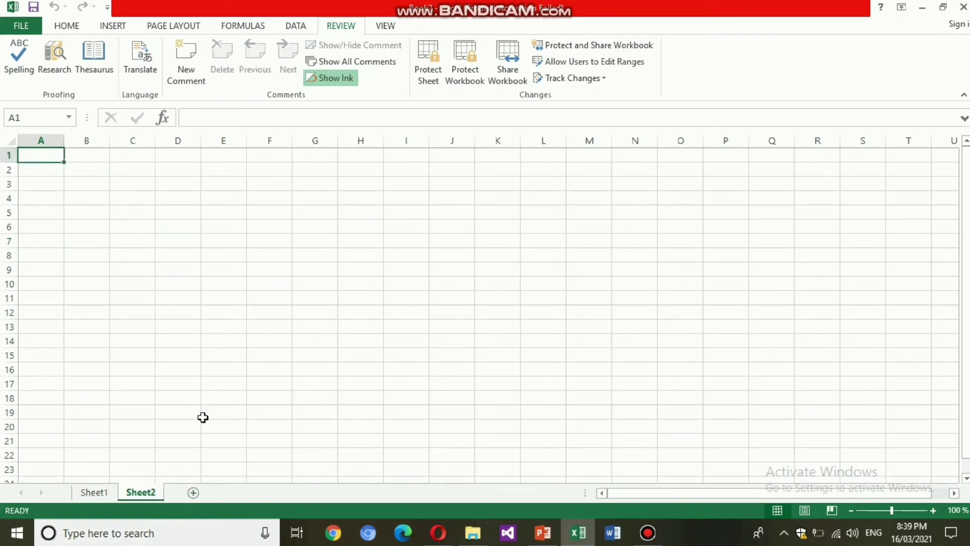
Step: Enter two names in cells A1 and A2 of Sheet2, then move to B2
text(Iyka)
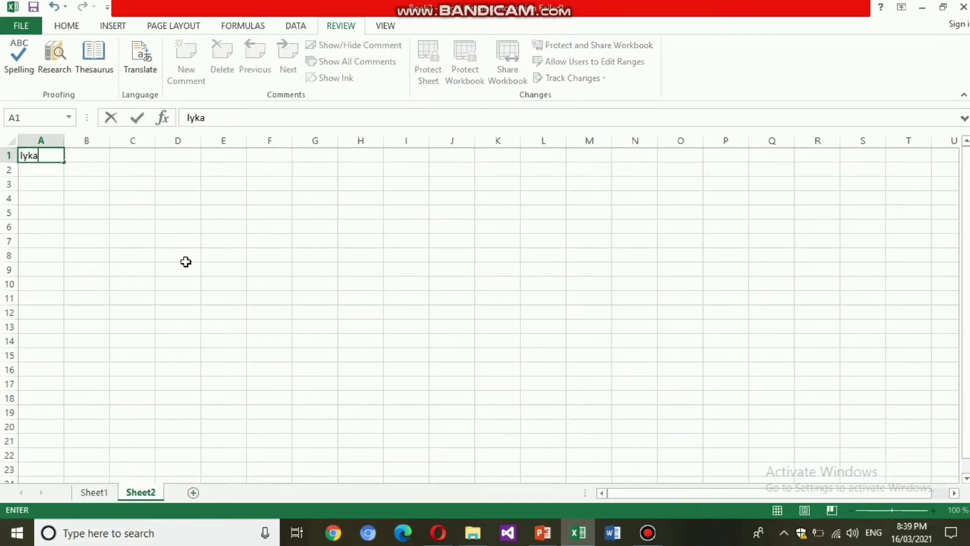
key(Return)
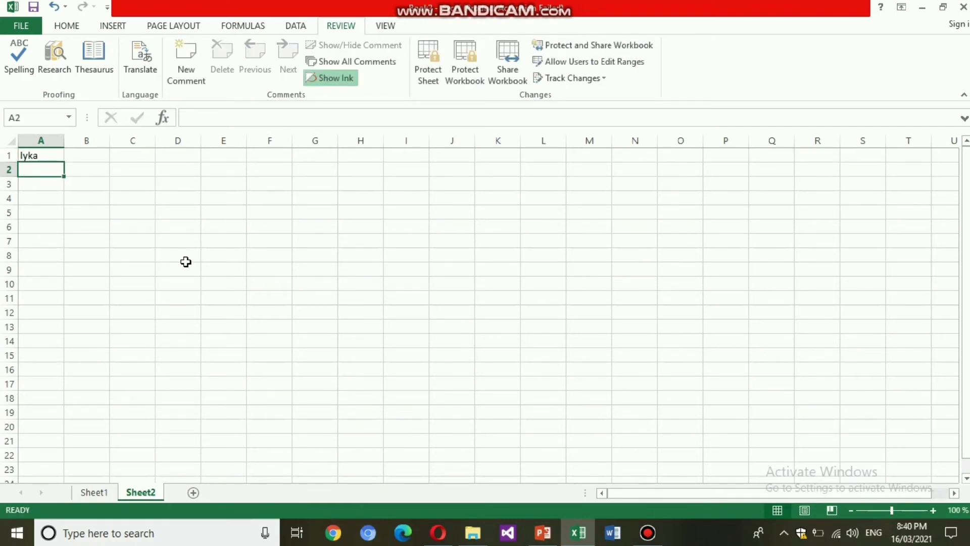
text(bernardo)
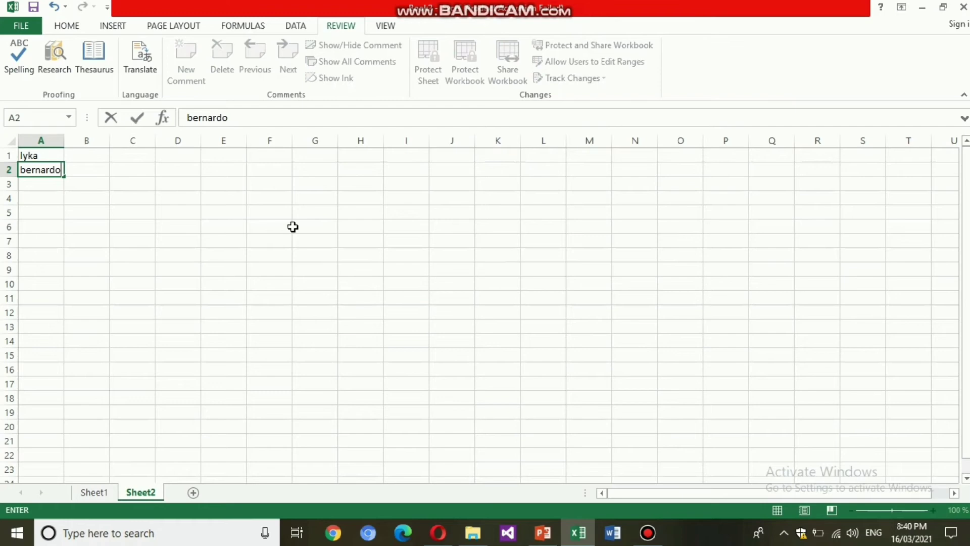
drag(235, 285, 236, 296)
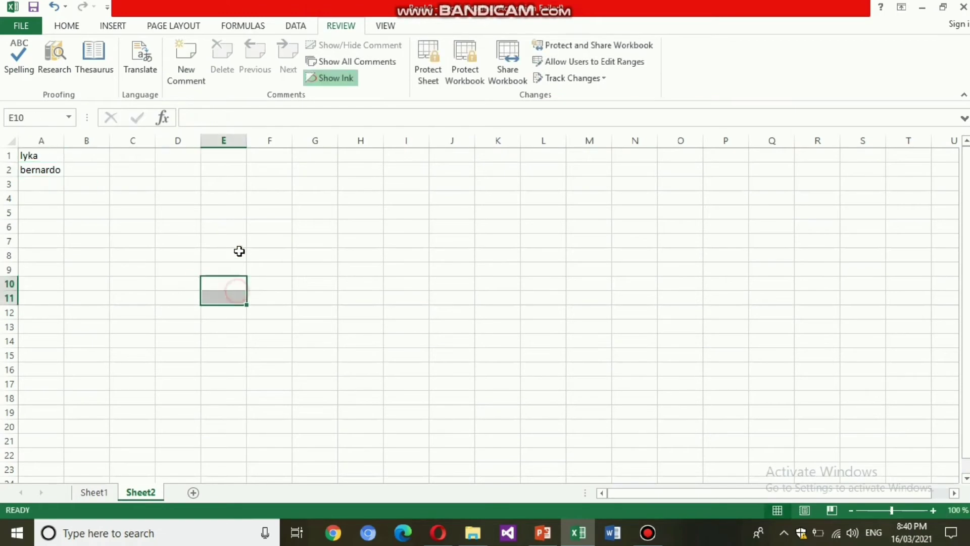
click(82, 169)
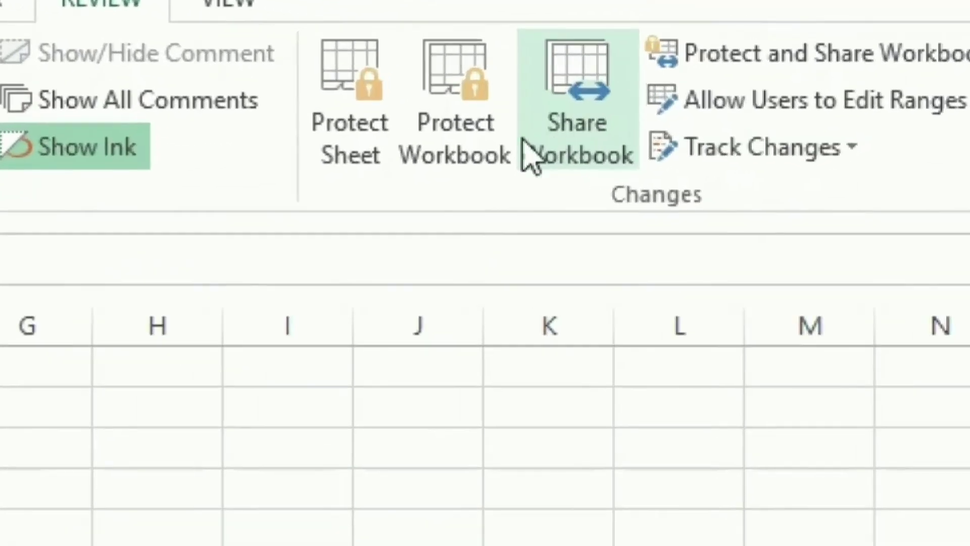
Step: Protect the workbook structure with a confirmed password and check the Sheet2 tab's menu
click(450, 154)
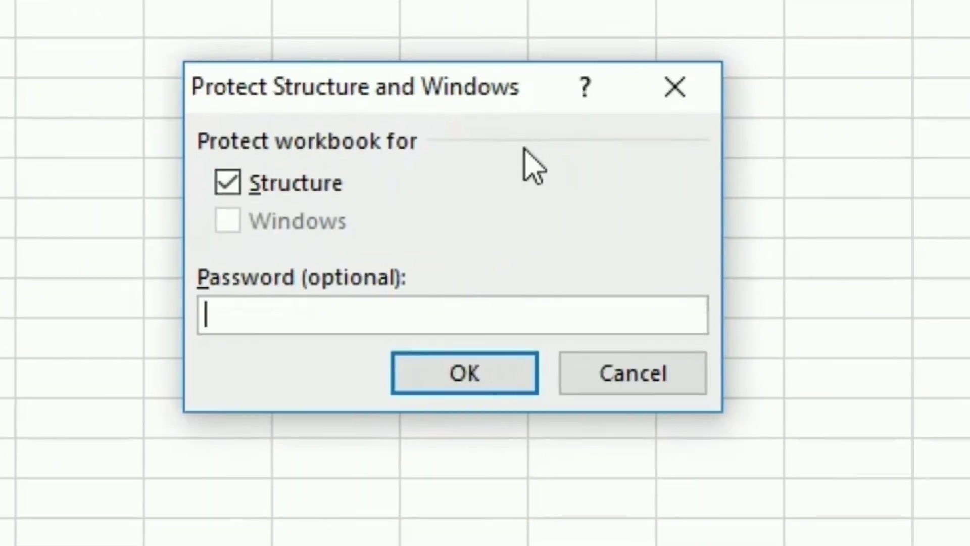
text(1234)
key(Return)
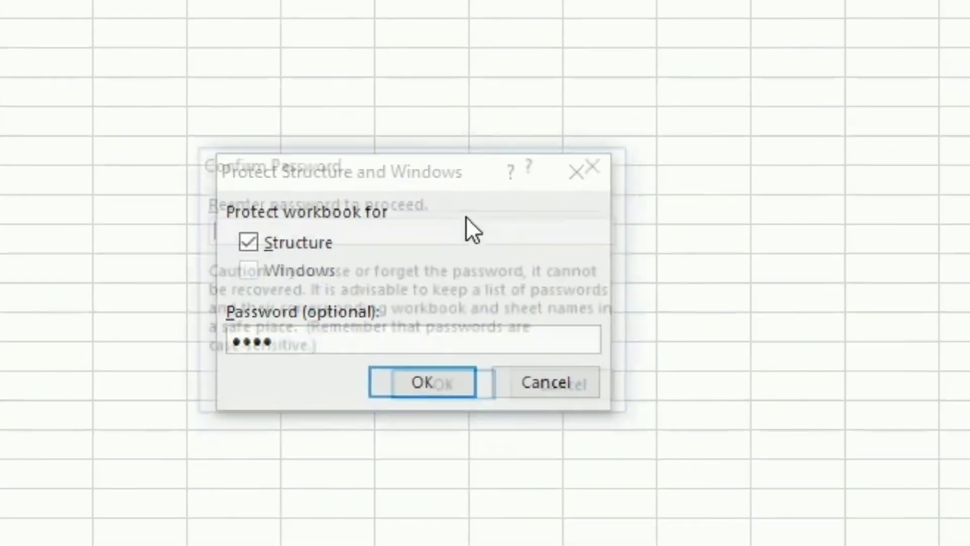
text(1234)
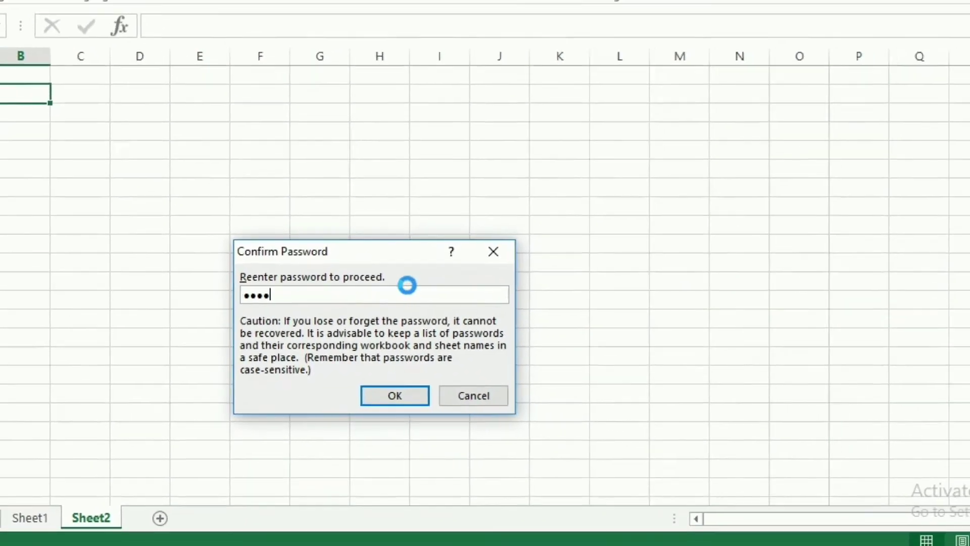
key(Return)
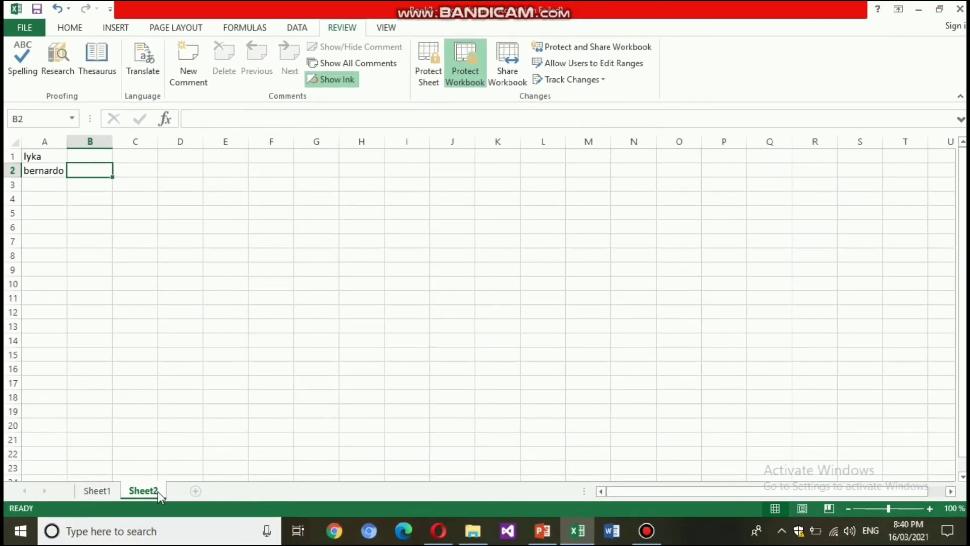
right_click(157, 492)
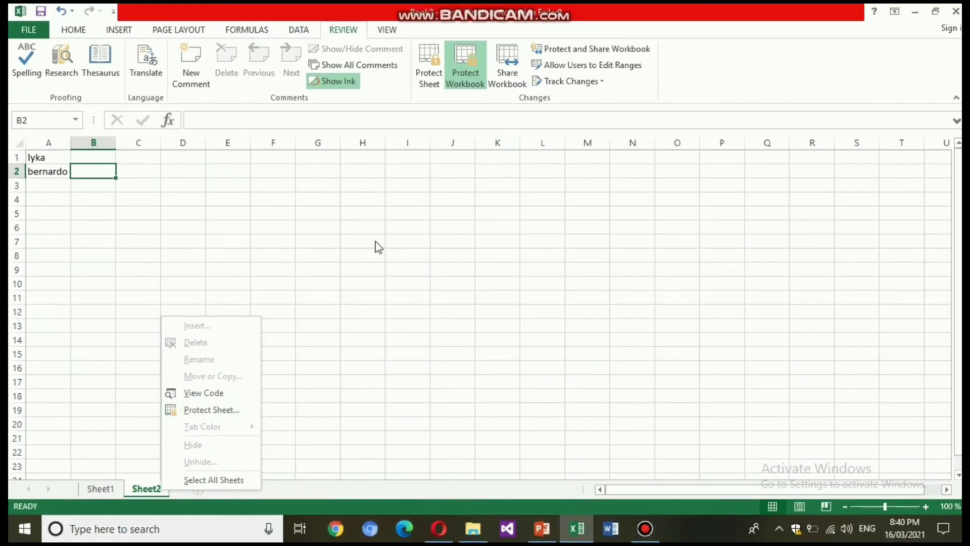
Step: Remove the workbook structure protection by entering its password
click(343, 237)
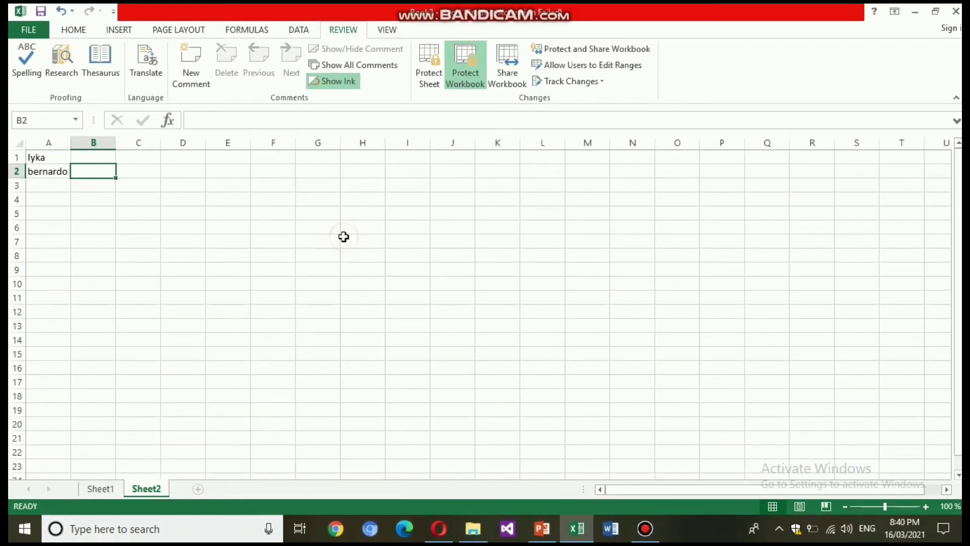
click(479, 82)
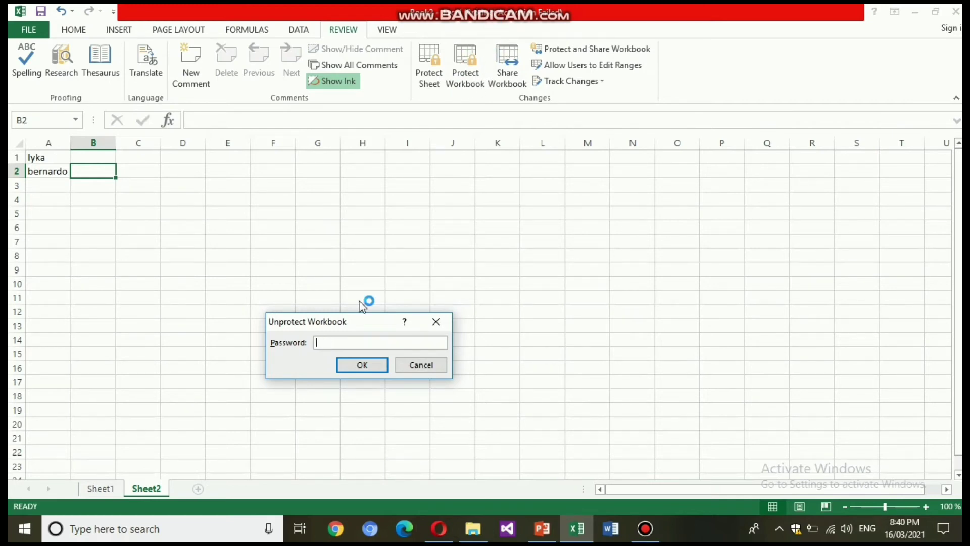
key(Return)
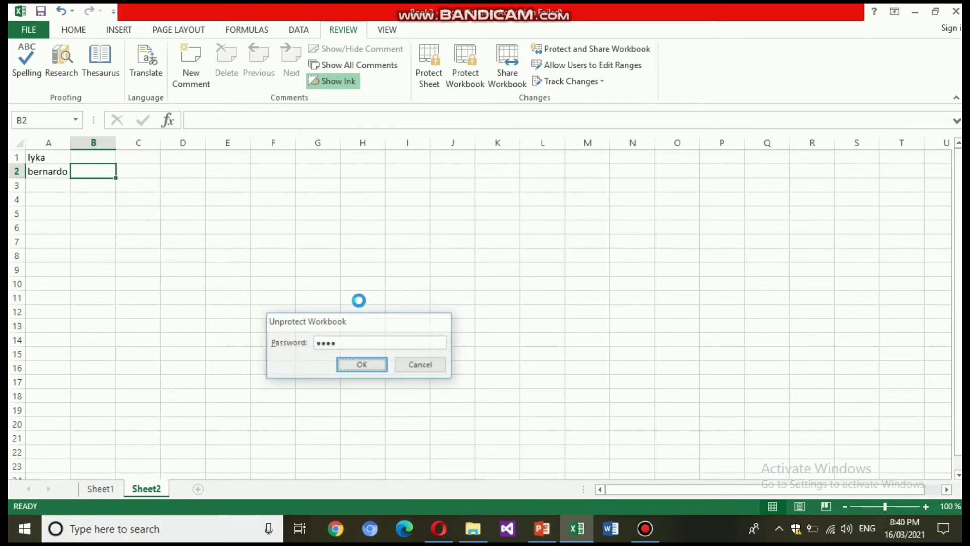
Step: Look at Tab Color for the Sheet2 tab and leave it unchanged
right_click(161, 493)
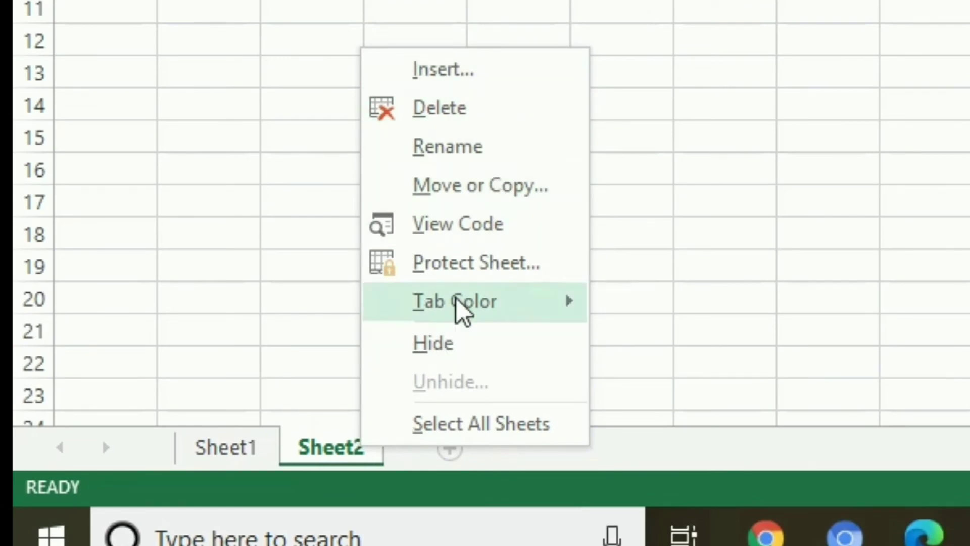
mouse_move(461, 308)
key(Escape)
key(Escape)
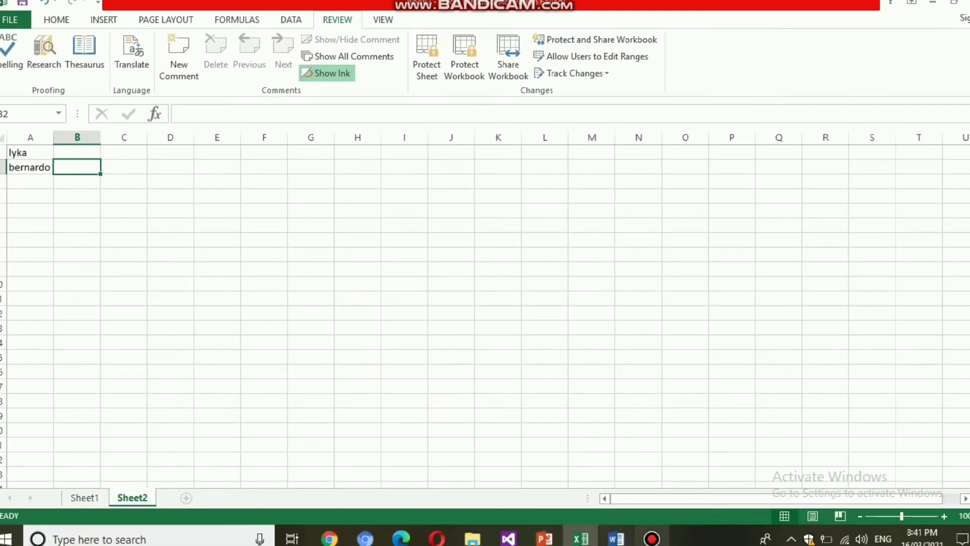
Step: Bring up Bandicam and stop the screen recording
click(651, 538)
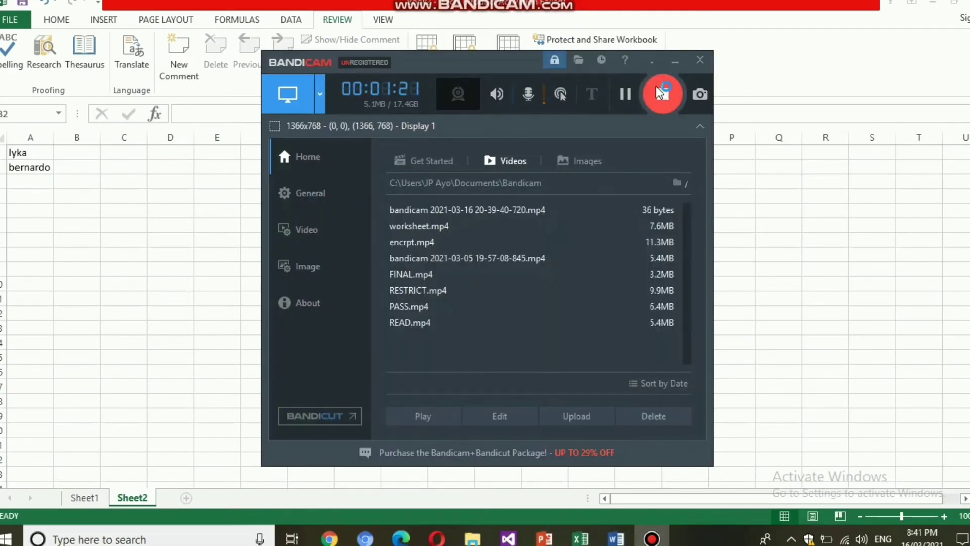
click(666, 93)
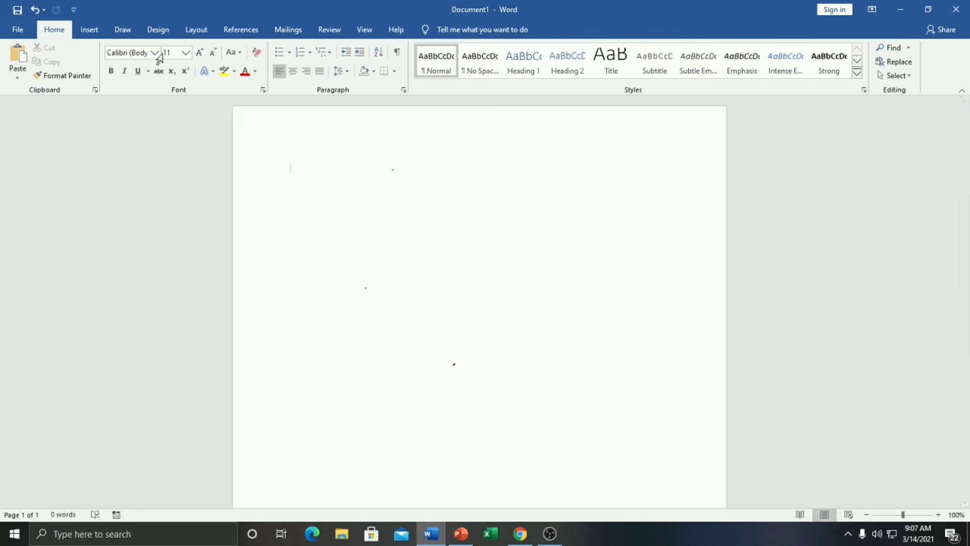
Step: Insert a Simple Text Box and enlarge it to about 1.94 by 2.98 inches
click(89, 29)
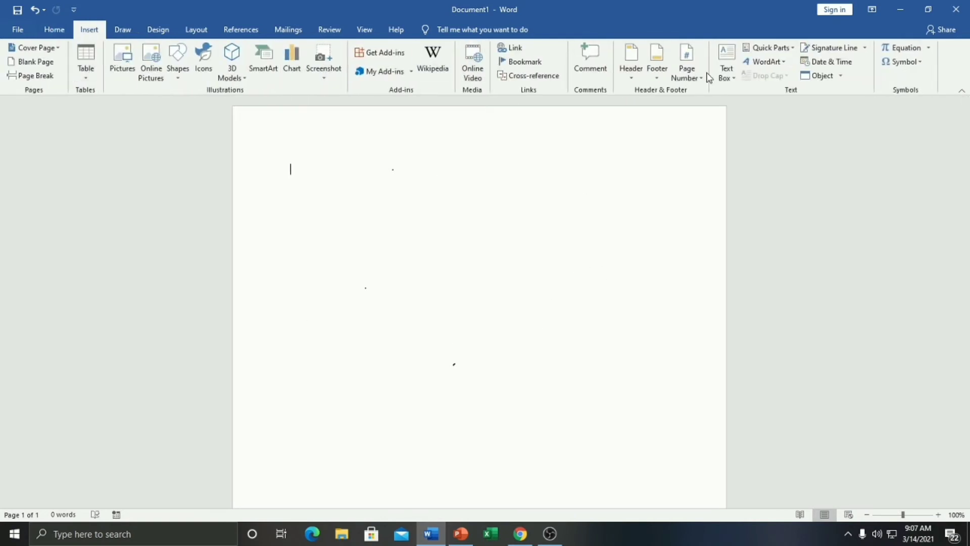
click(726, 73)
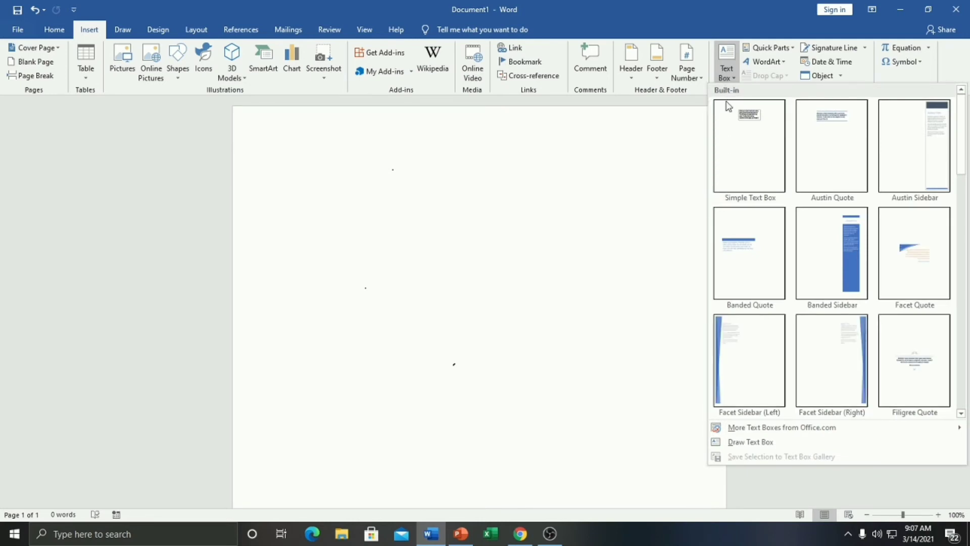
click(728, 135)
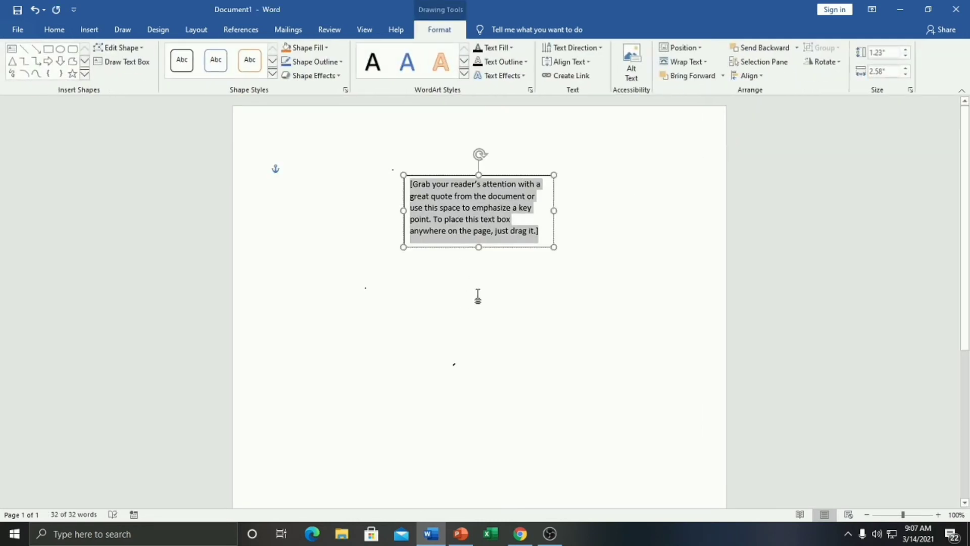
drag(480, 247, 480, 288)
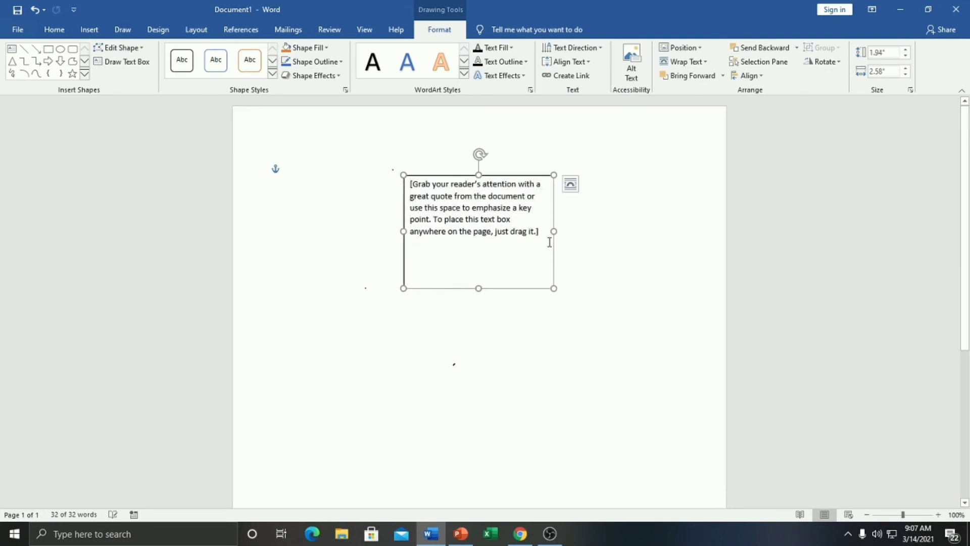
drag(554, 231, 577, 232)
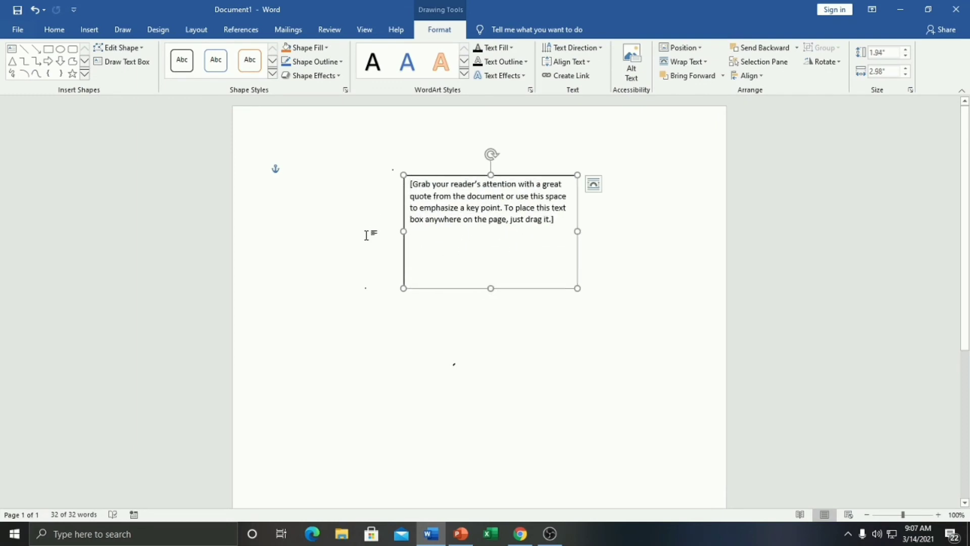
click(471, 240)
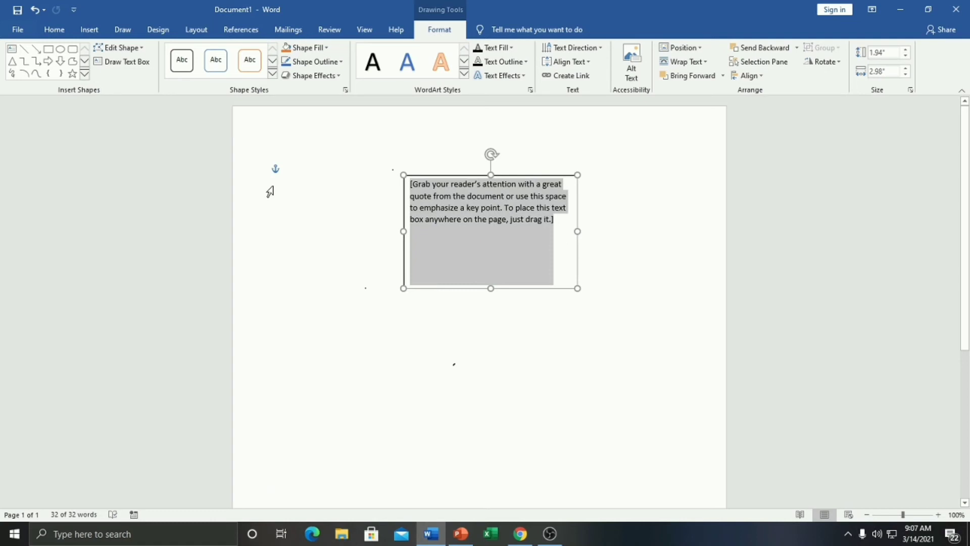
click(335, 166)
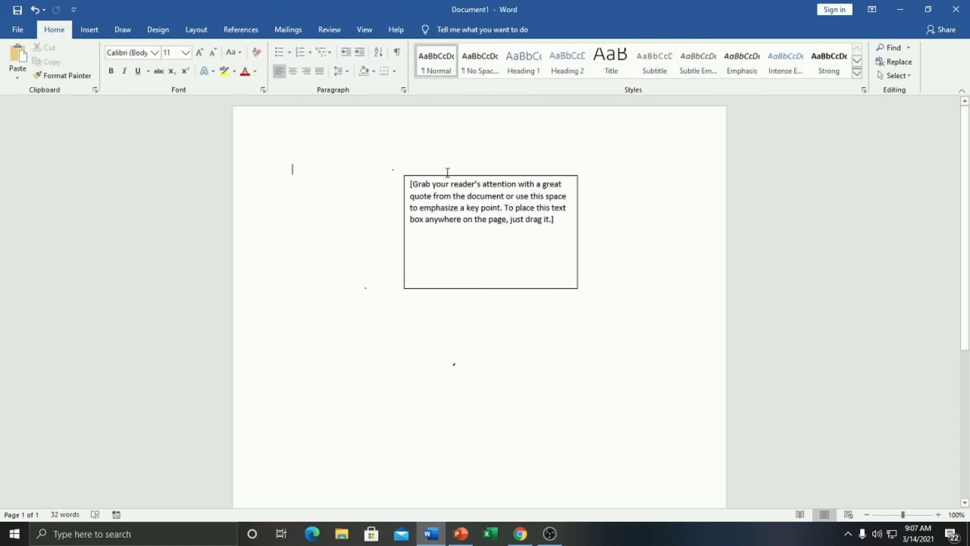
click(91, 31)
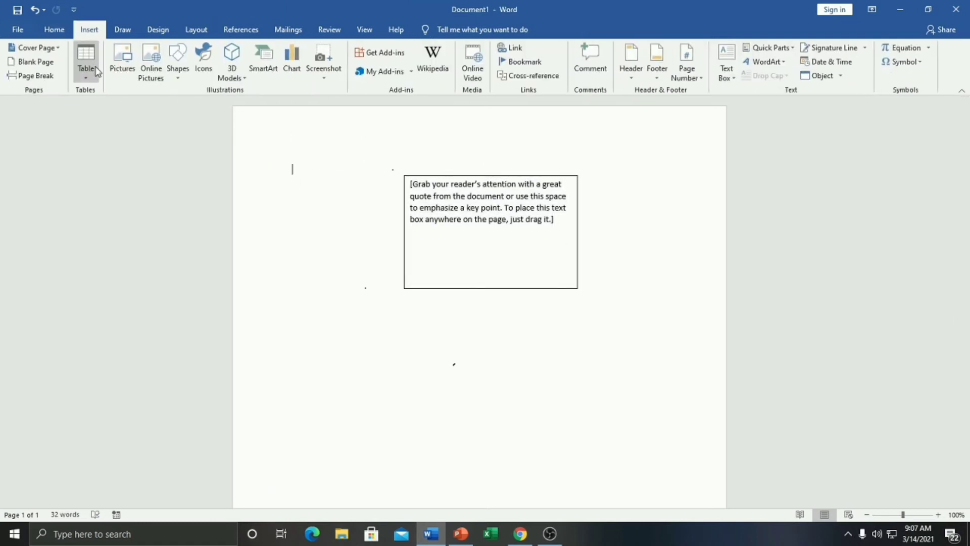
Step: Draw a rectangle over the text box's lower right and type 'grtyryrttytuy' in it
click(178, 65)
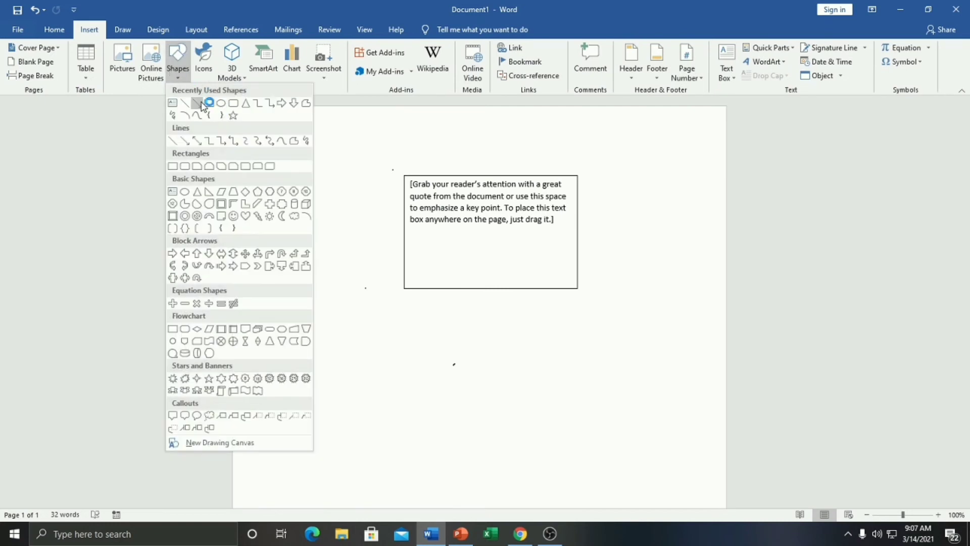
click(208, 104)
drag(476, 191, 616, 339)
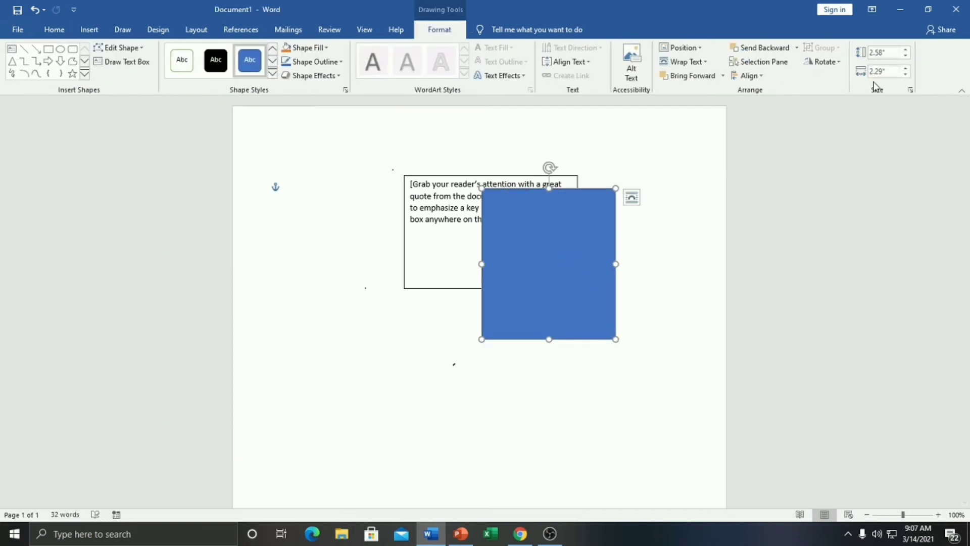
click(574, 262)
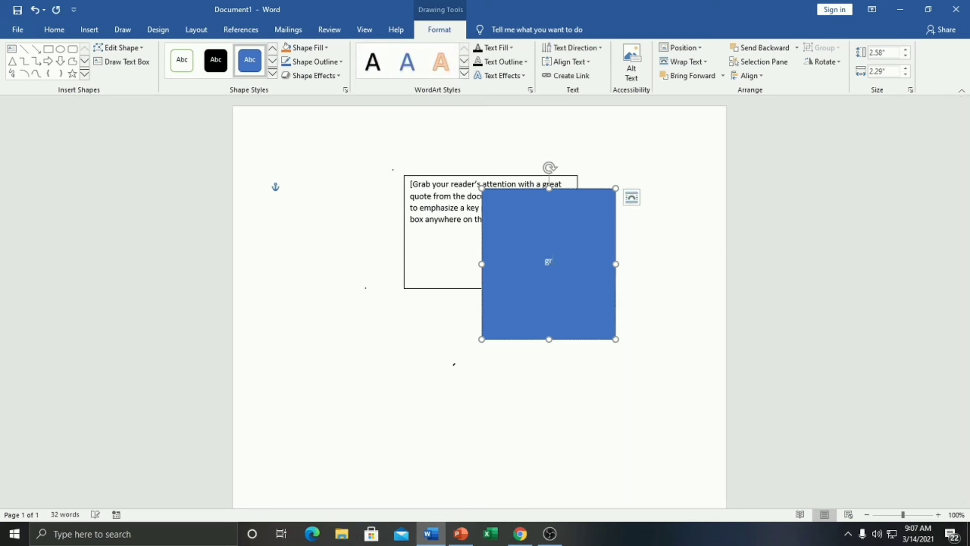
text(grtyryrttytuy)
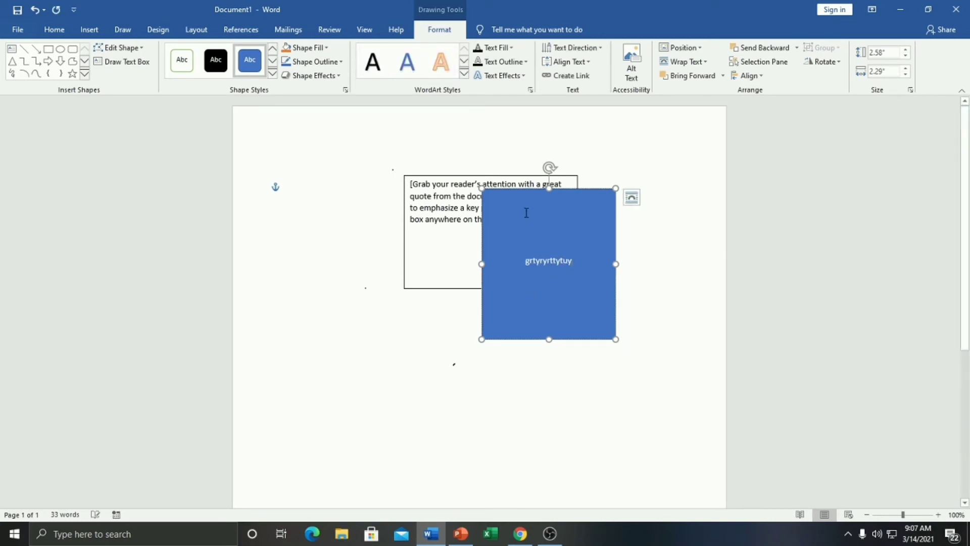
click(366, 193)
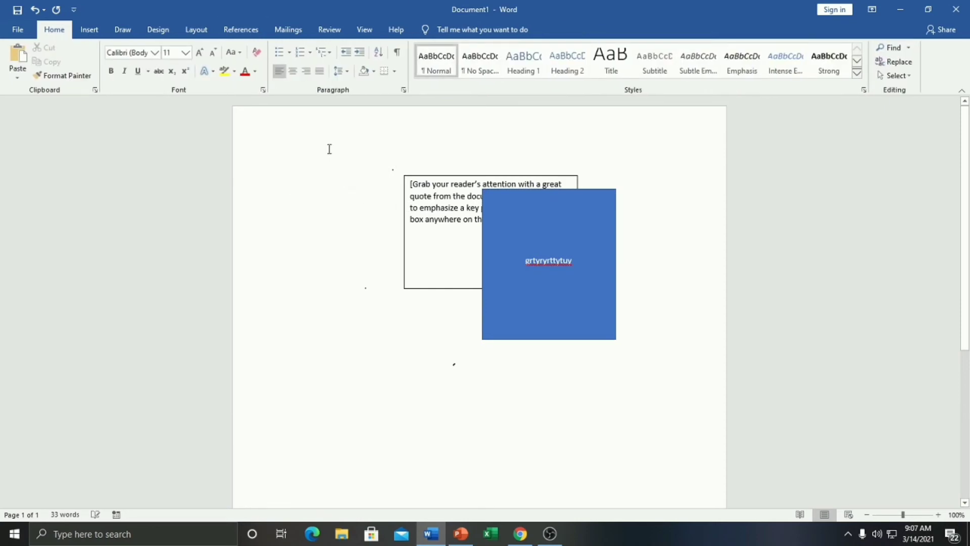
click(89, 29)
Step: Insert the picture Phantom-Gaming_Wallpaper2_1920x1080.jpg below the text box and rectangle
click(114, 57)
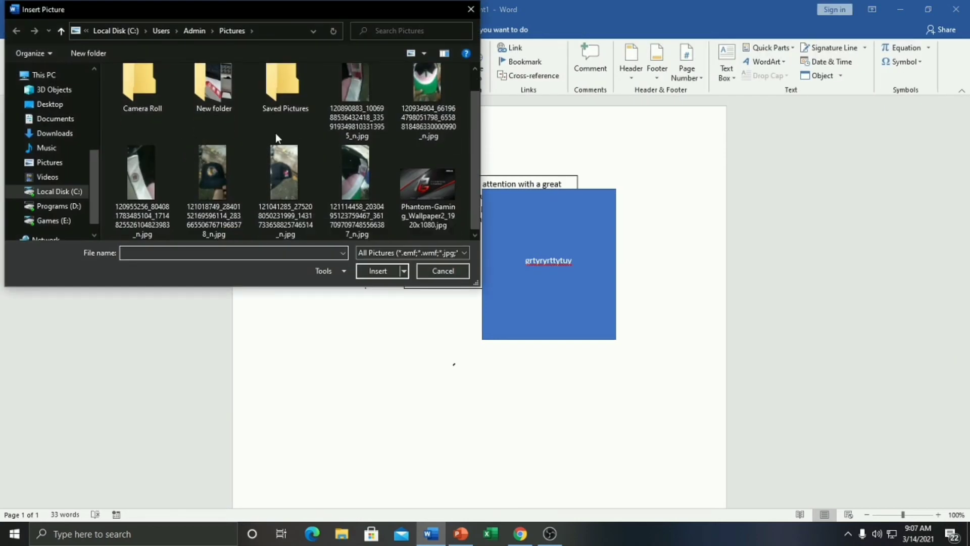
scroll(370, 148, down, 1)
click(442, 160)
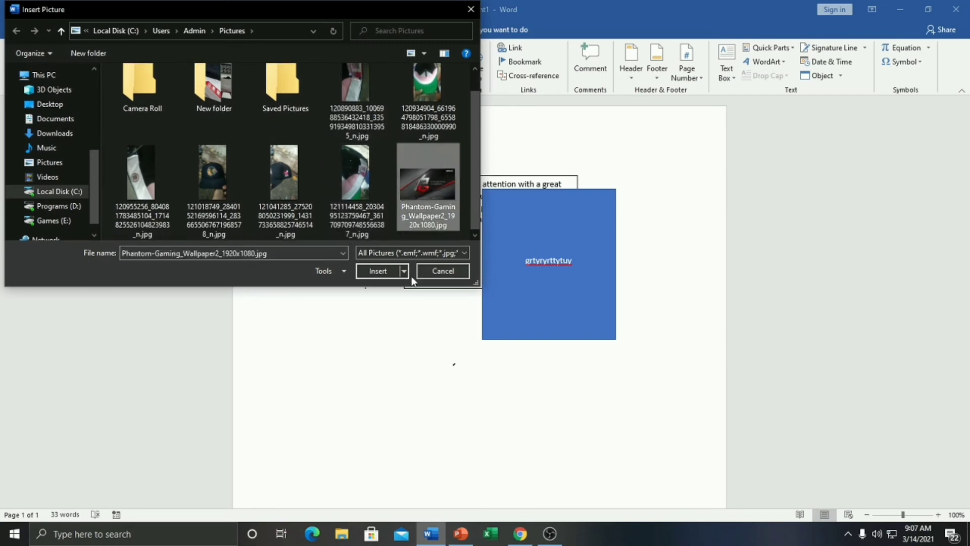
click(378, 270)
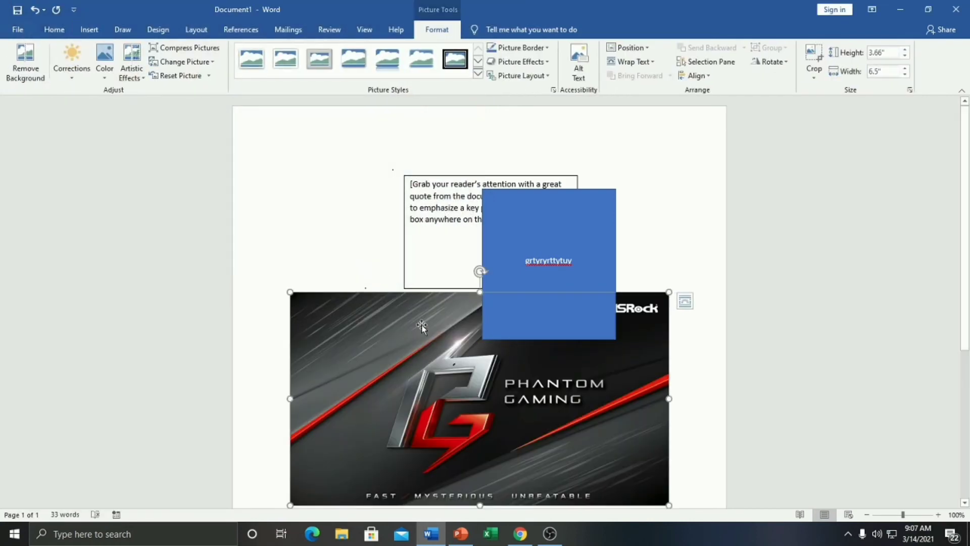
click(357, 205)
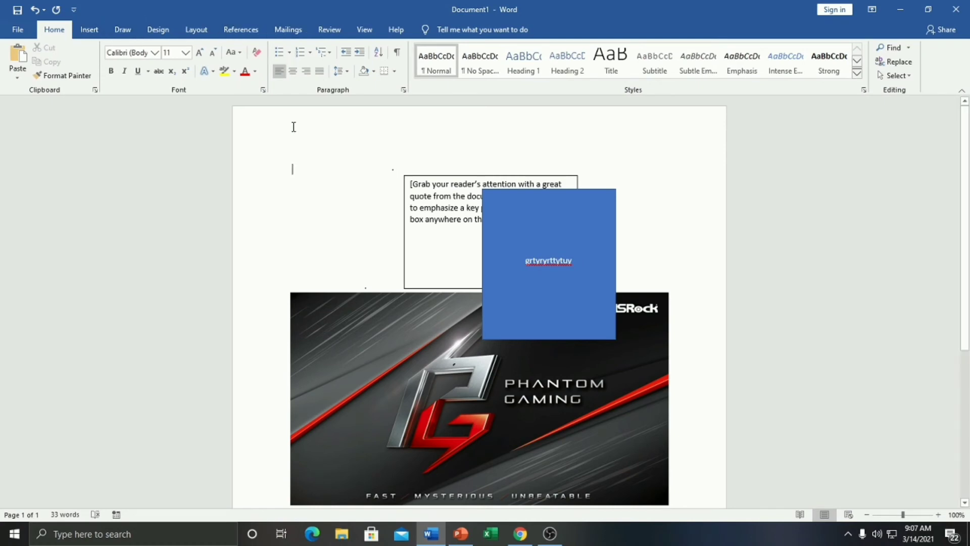
Step: In Word Options' ribbon customization, select the Draw Table command and the Design tab, then confirm
click(12, 28)
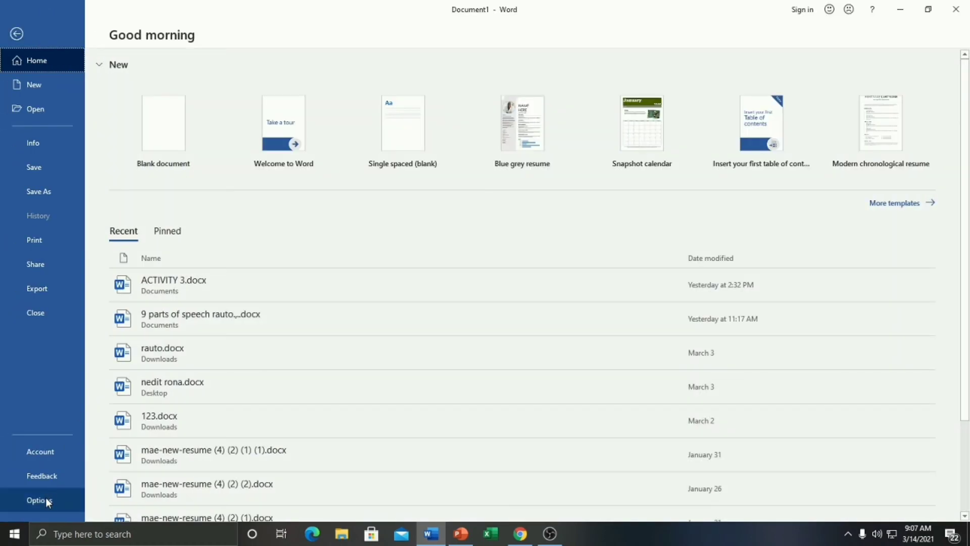
click(46, 498)
click(271, 202)
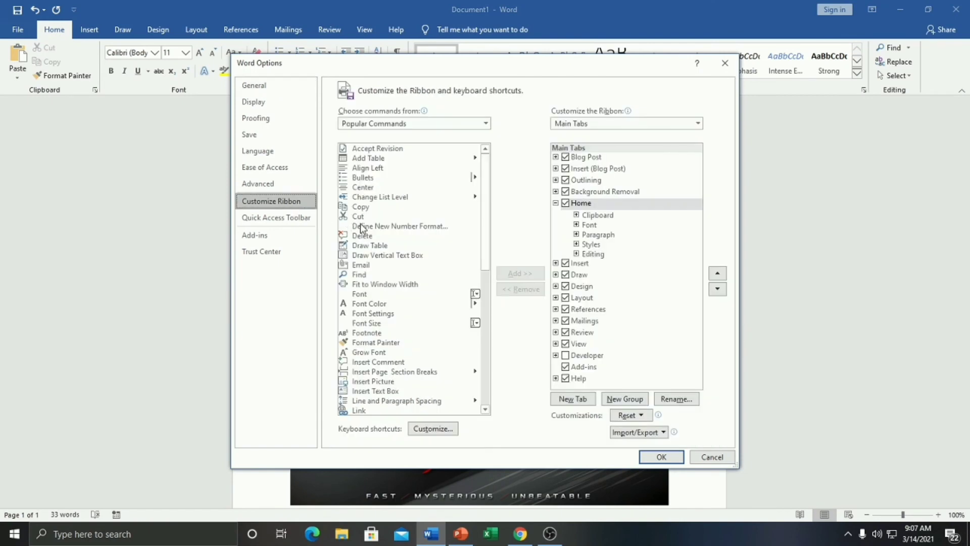
click(374, 247)
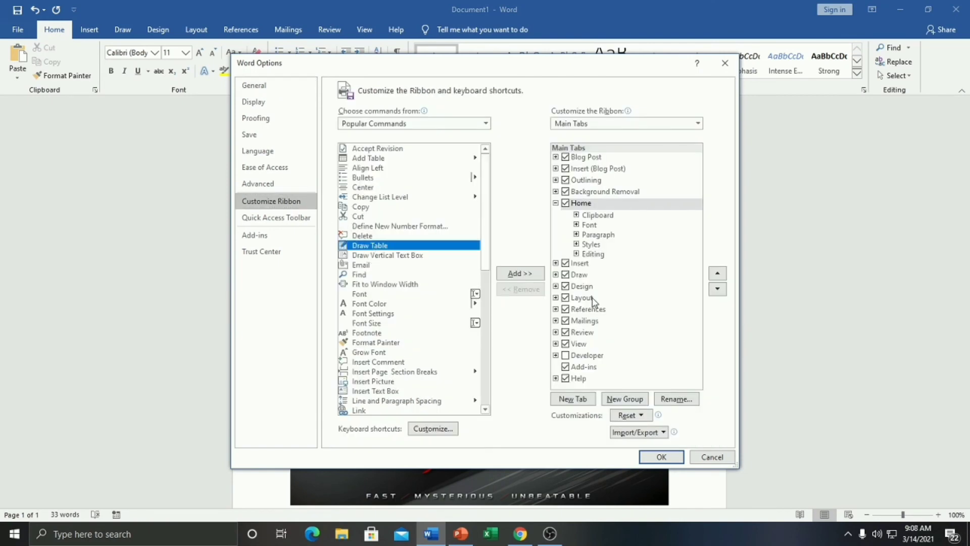
click(566, 287)
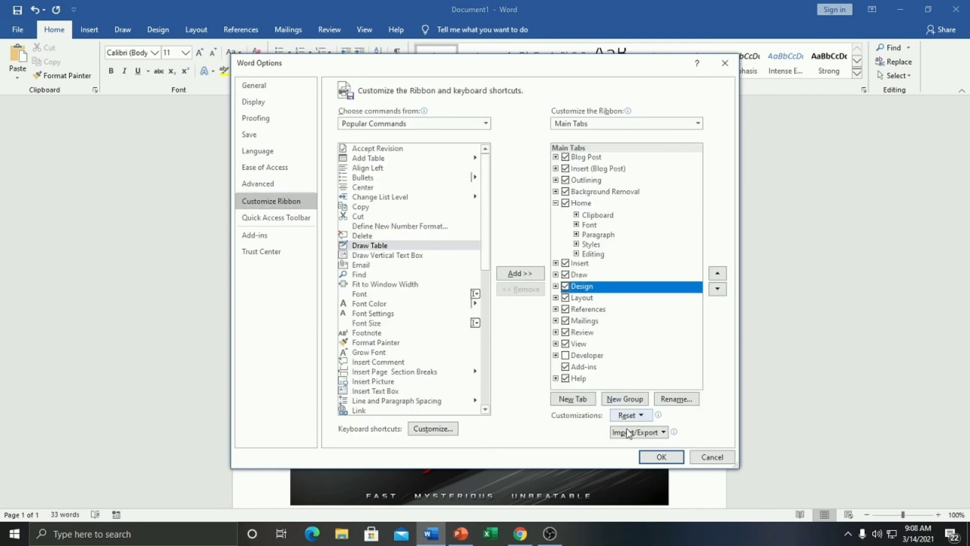
click(652, 461)
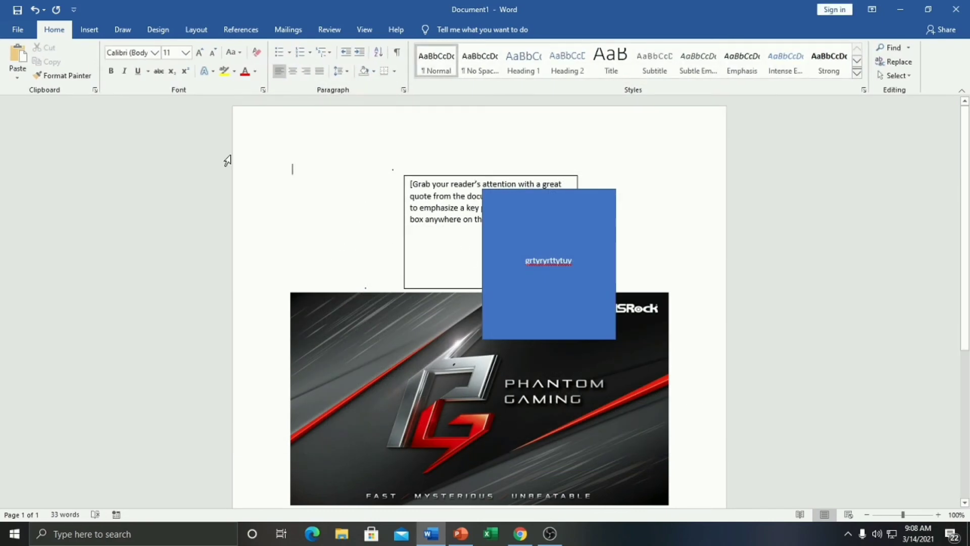
Step: Sketch a freehand ink stroke above the quote box with the black pen
click(122, 29)
click(17, 60)
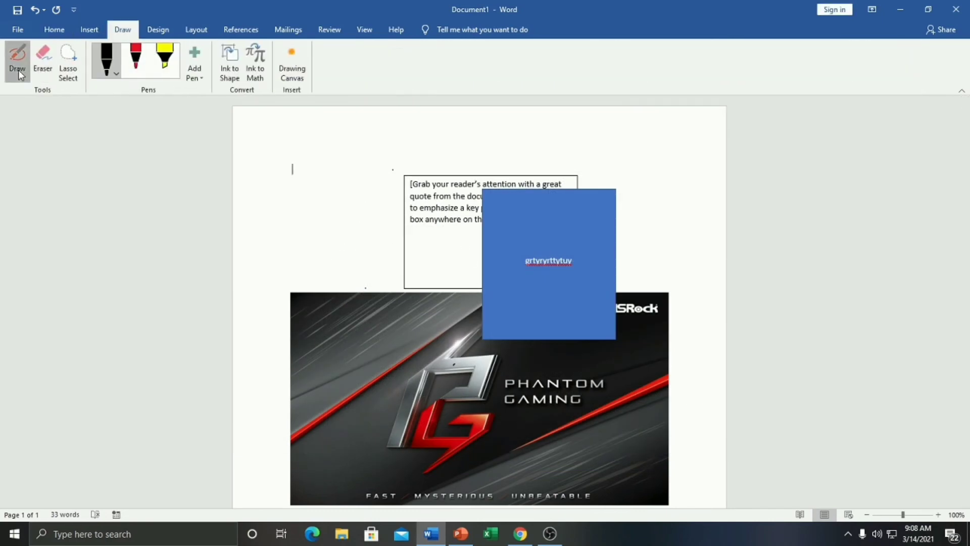
mouse_move(369, 126)
mouse_down()
mouse_move(428, 146)
mouse_move(449, 177)
mouse_up()
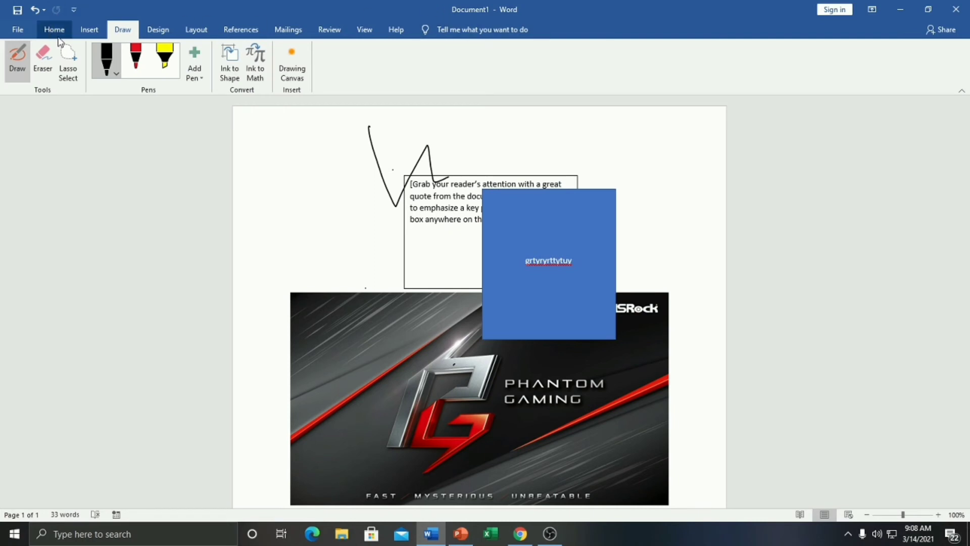
Step: Add a new empty text box left of the quote box, then bring OBS Studio forward
click(89, 29)
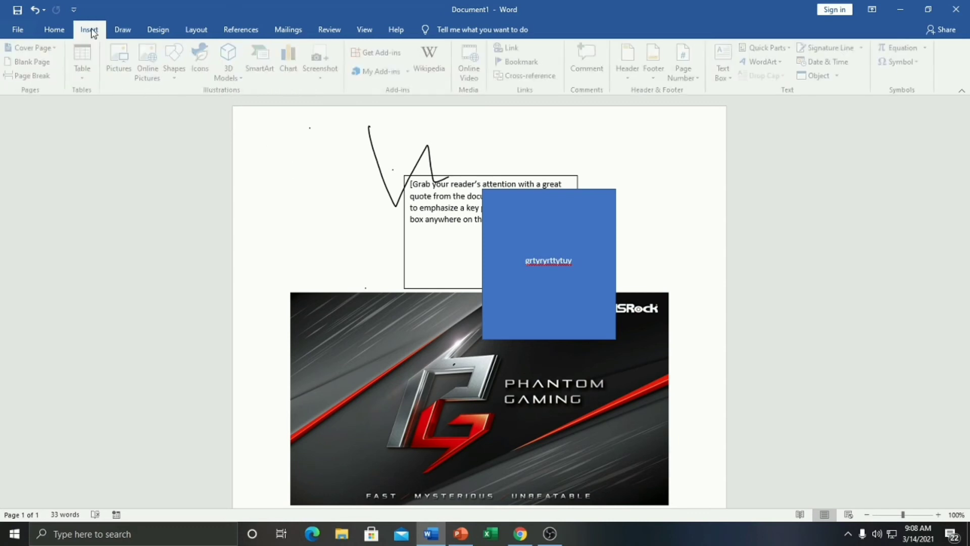
click(178, 65)
click(173, 105)
drag(303, 167, 385, 284)
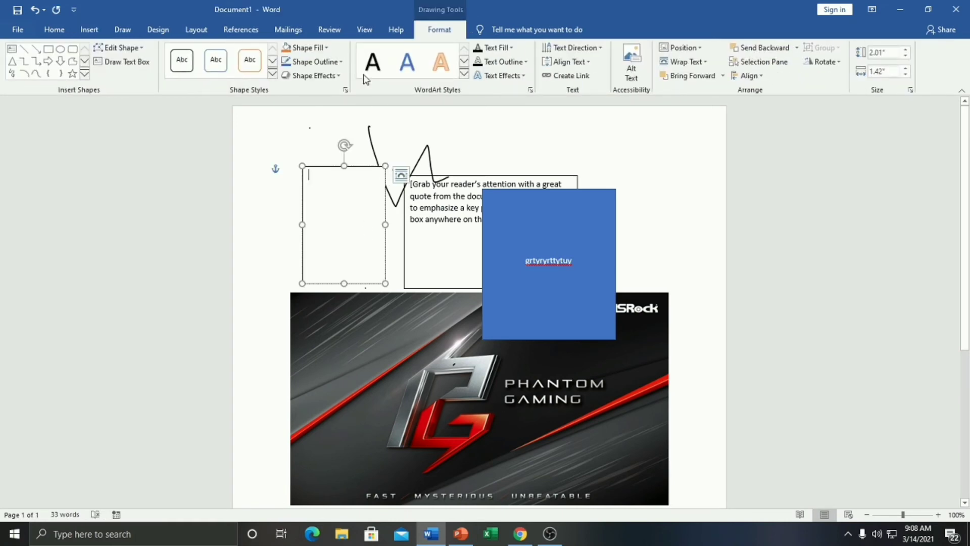
click(549, 533)
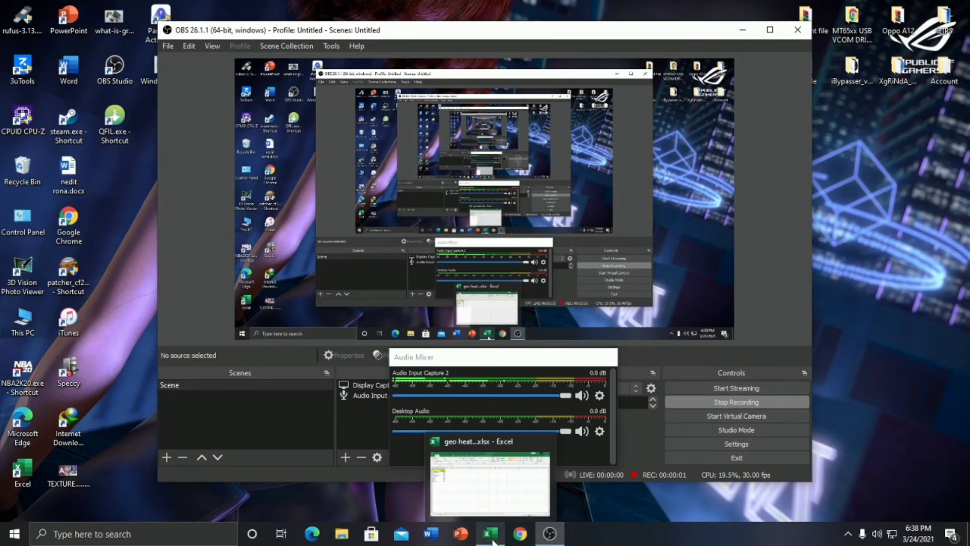
Step: Switch to the Excel workbook listing Online Training Subscribers by country
click(493, 541)
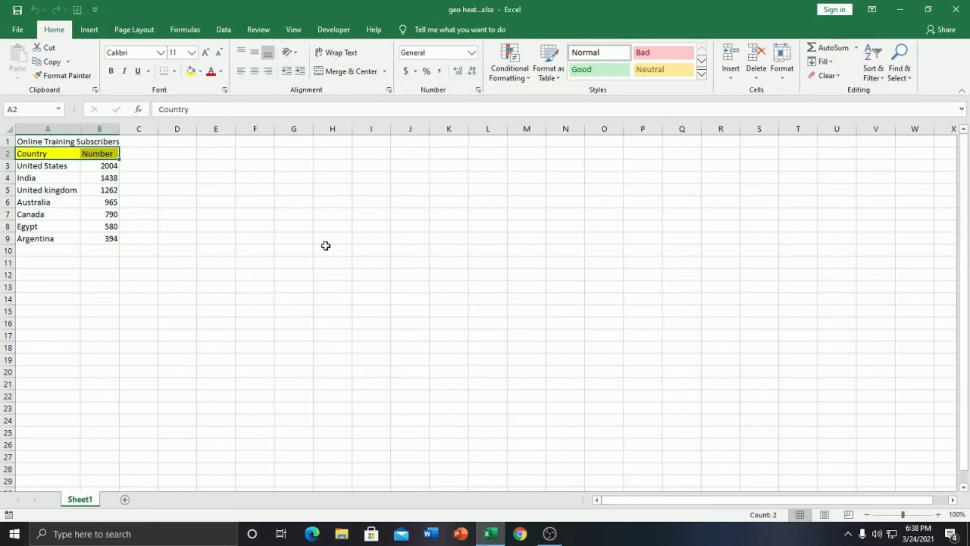
Step: Search the Office add-in store for 'map' and add the Geographic Heat Map add-in
click(88, 30)
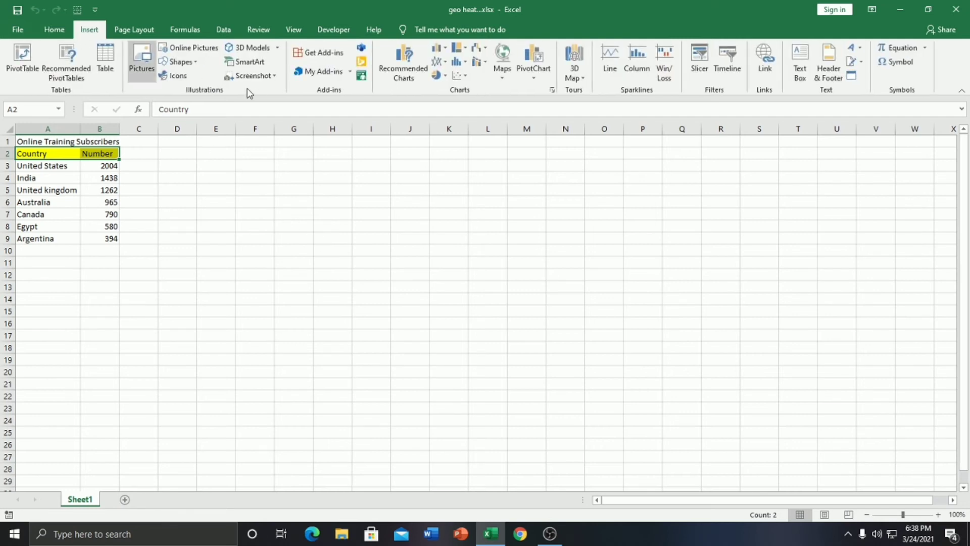
click(309, 72)
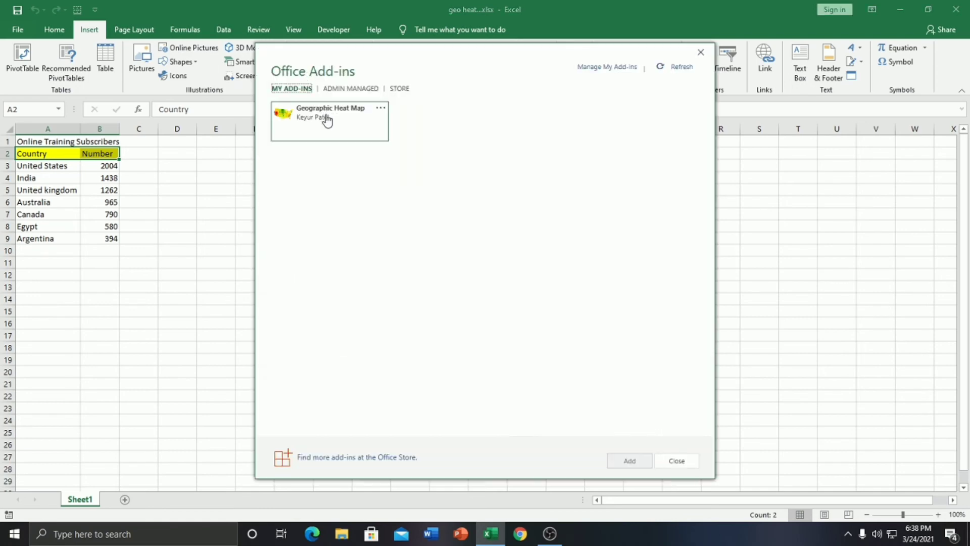
click(397, 89)
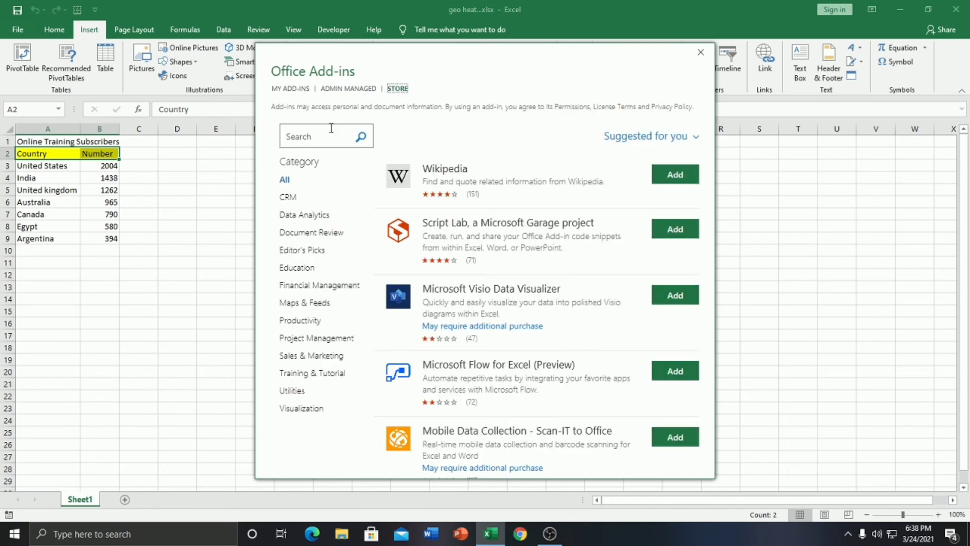
click(319, 135)
key(Return)
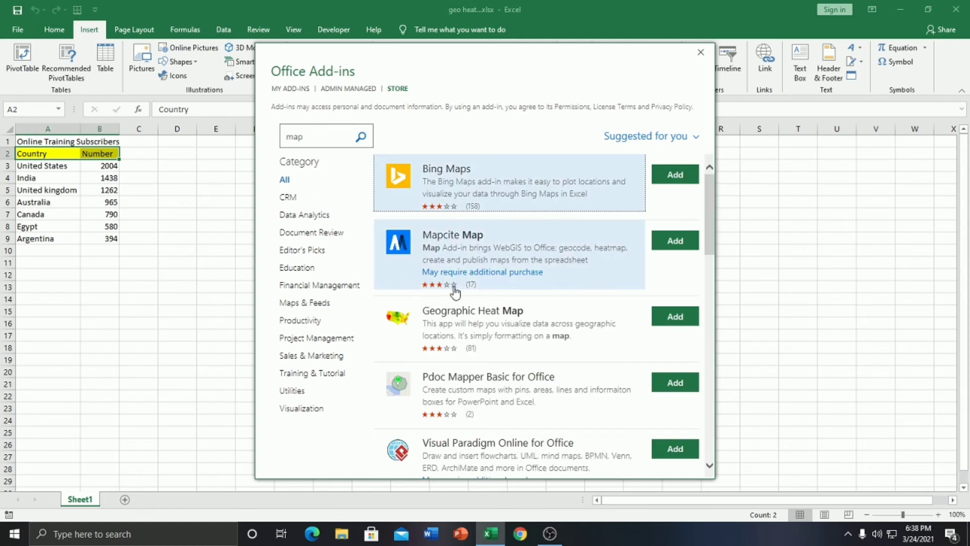
click(673, 317)
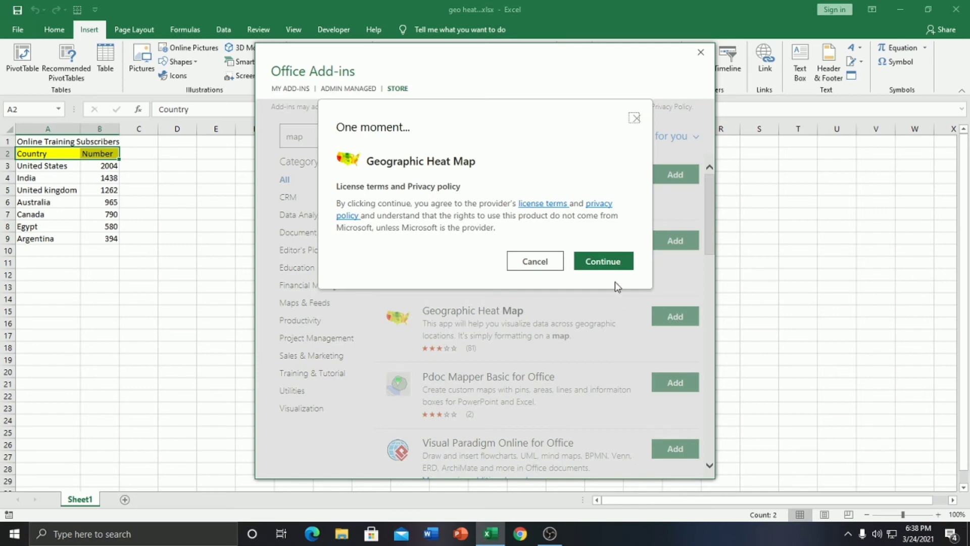
Step: Load the heat map add-in and set it to the World map with data range A2:B9
click(605, 263)
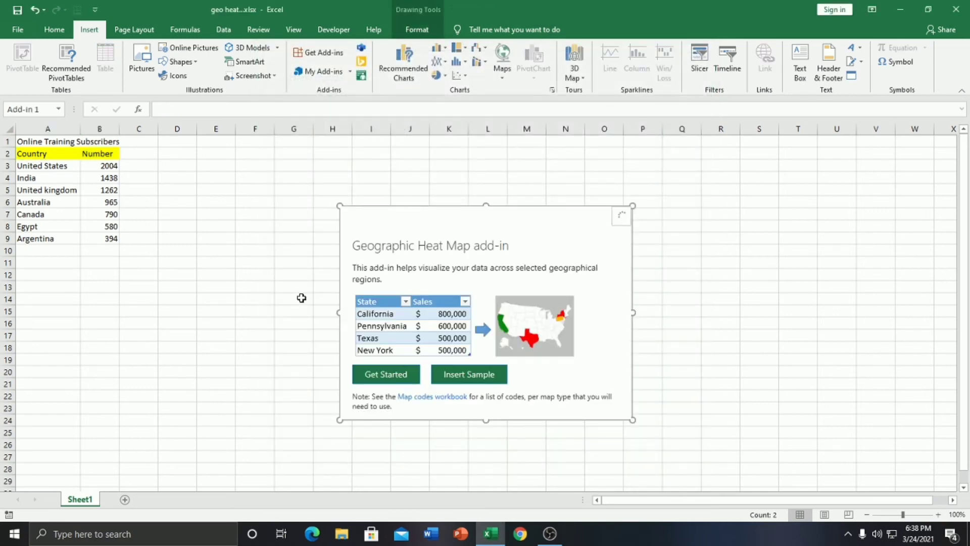
click(374, 378)
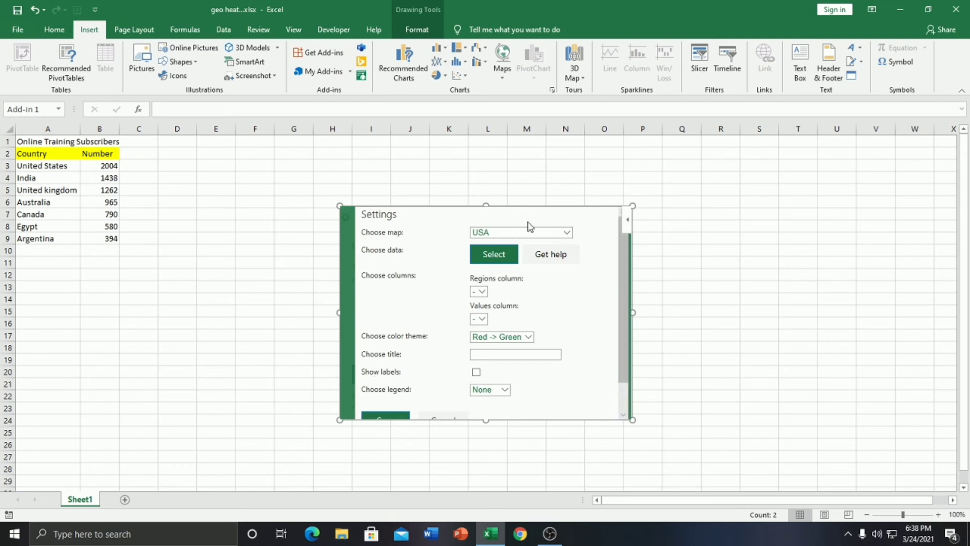
click(557, 234)
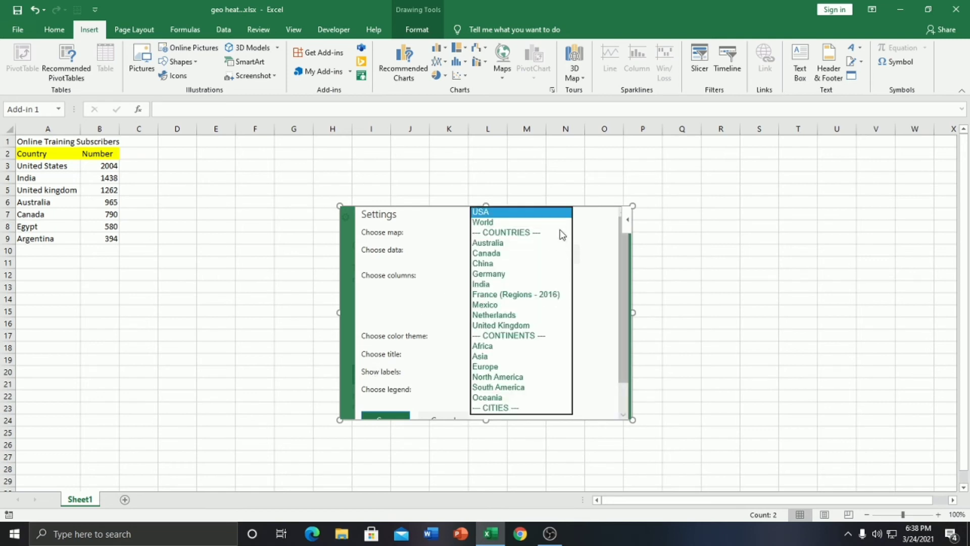
click(526, 223)
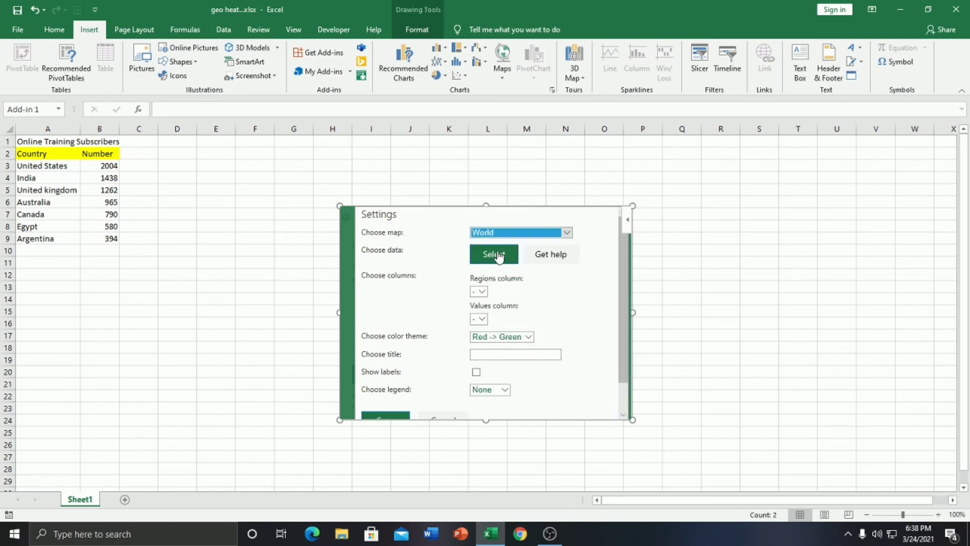
click(493, 255)
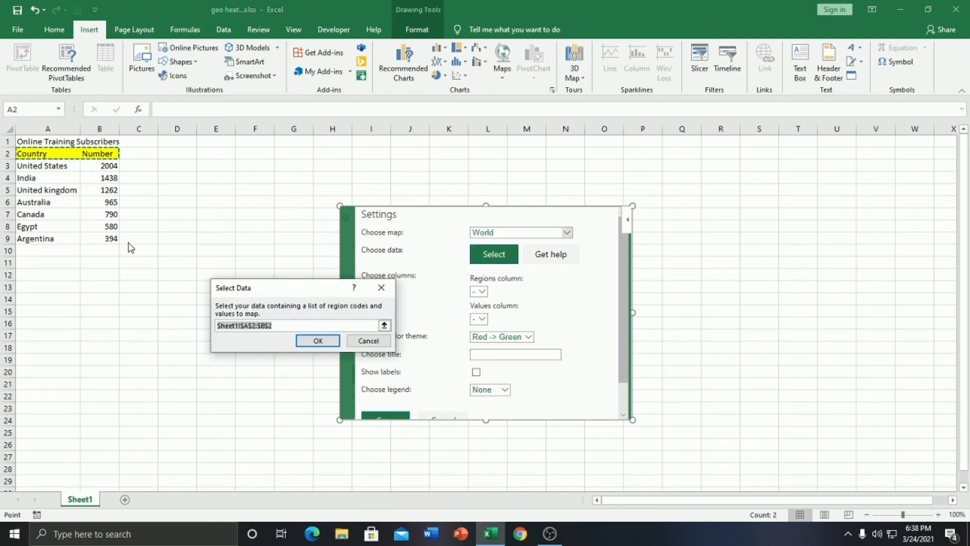
drag(31, 153, 116, 243)
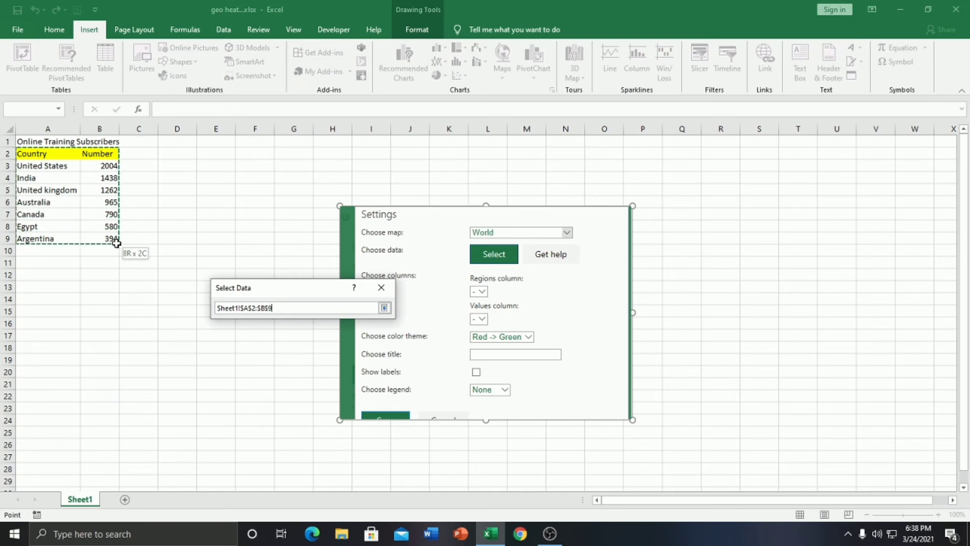
click(313, 340)
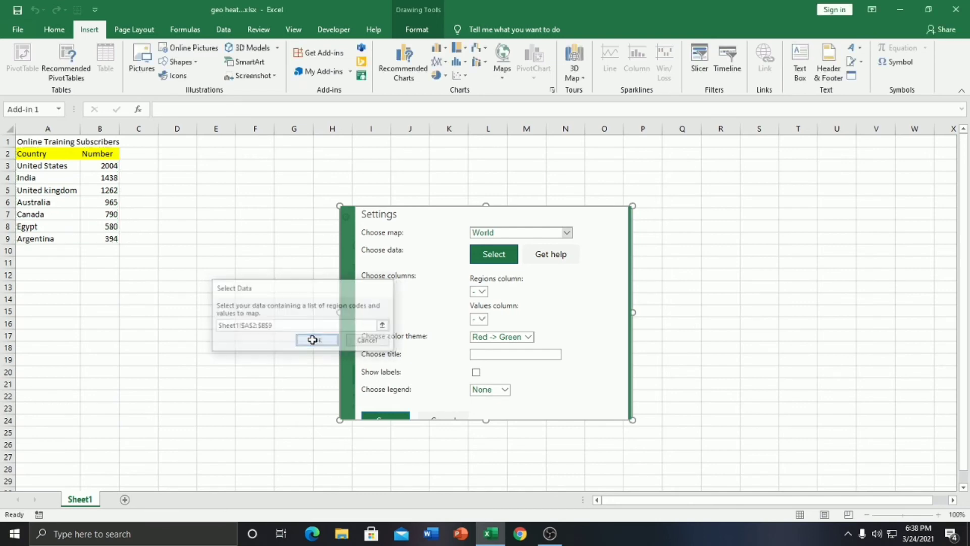
Step: Title the heat map 'No of Subscriber' and save it onto the sheet
click(489, 355)
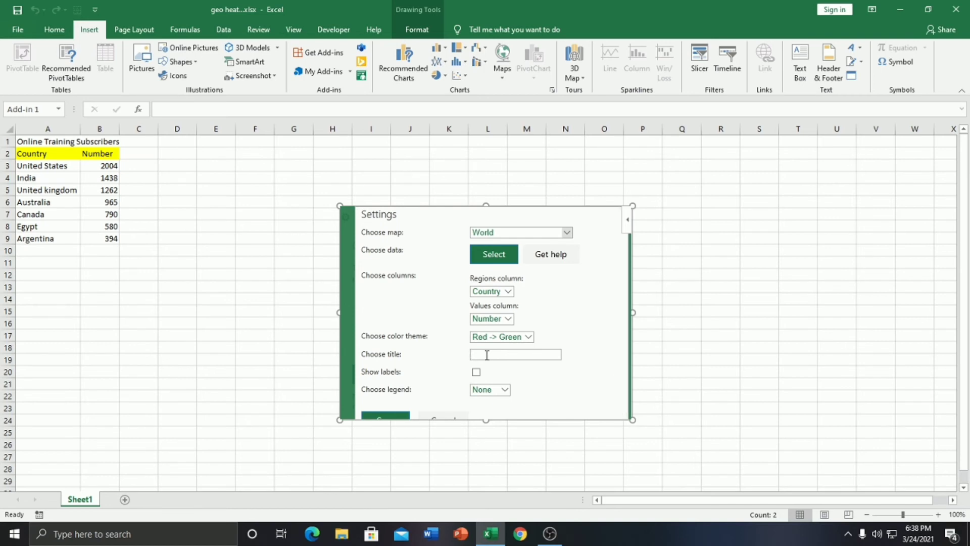
text(No of Subscriber)
scroll(375, 256, down, 1)
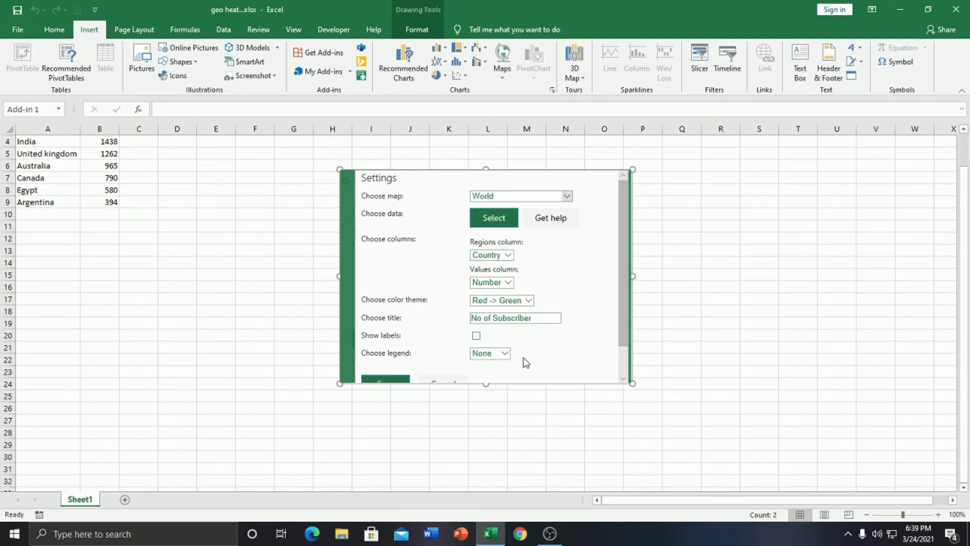
scroll(631, 330, down, 1)
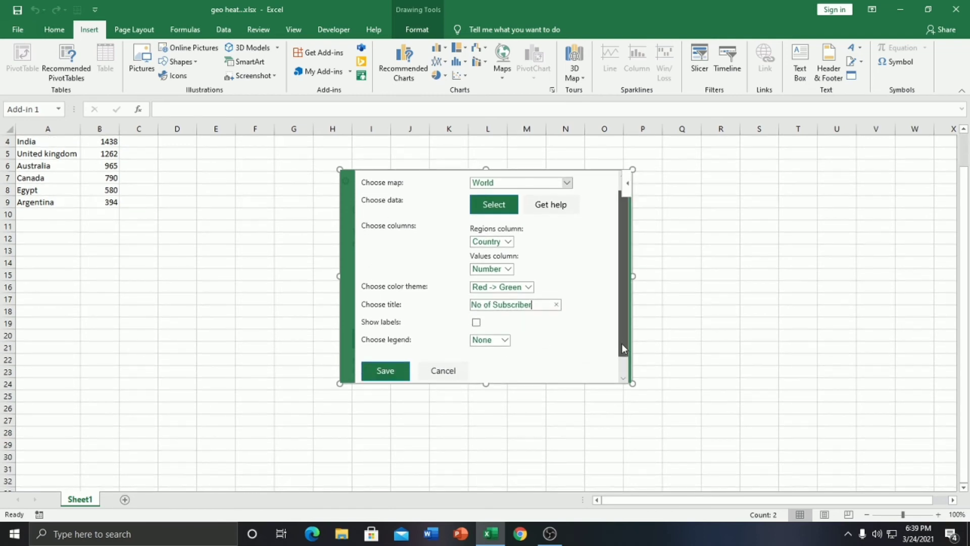
click(385, 372)
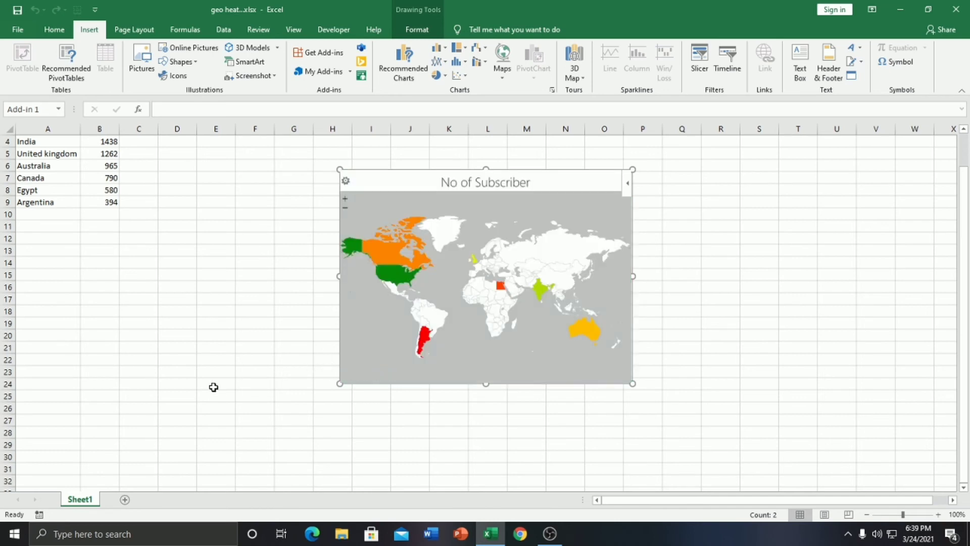
drag(364, 385, 202, 353)
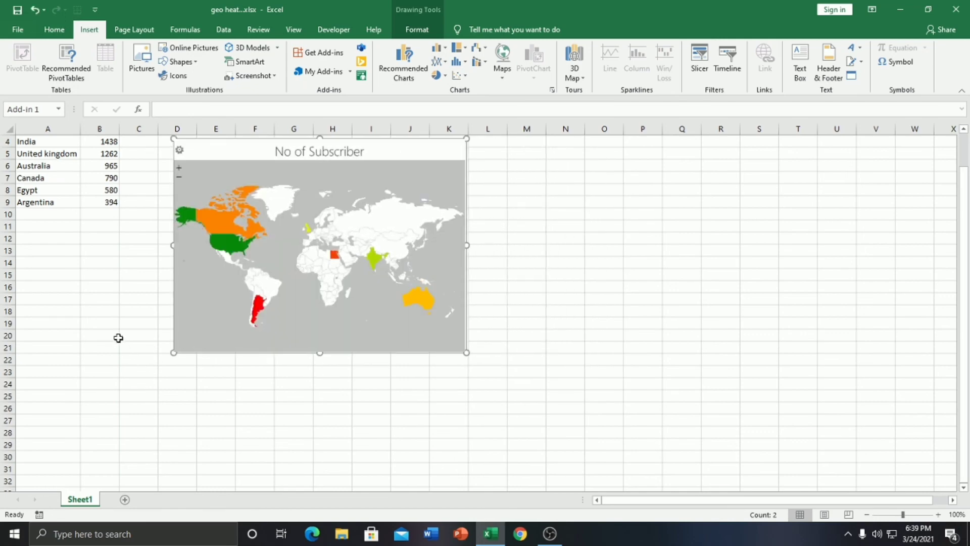
scroll(120, 334, up, 1)
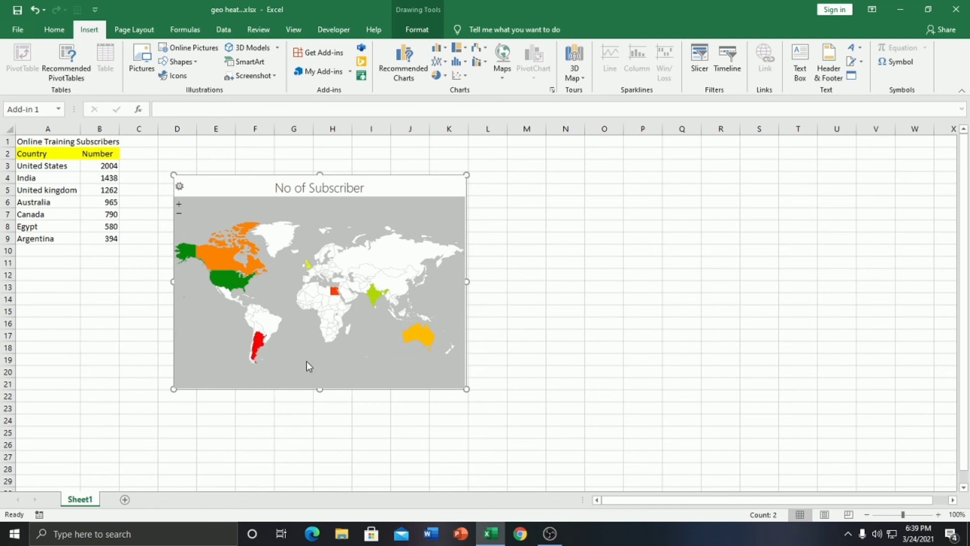
mouse_move(208, 251)
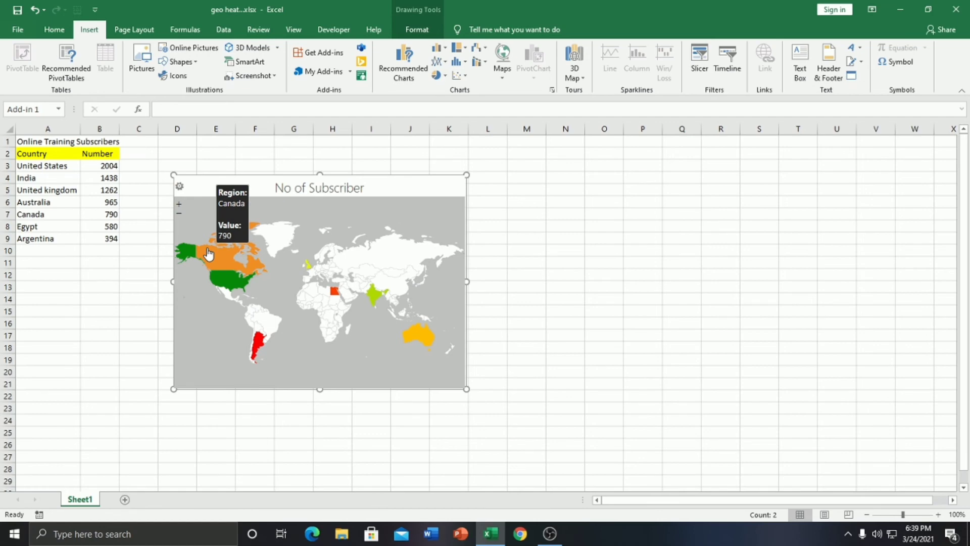
mouse_move(222, 285)
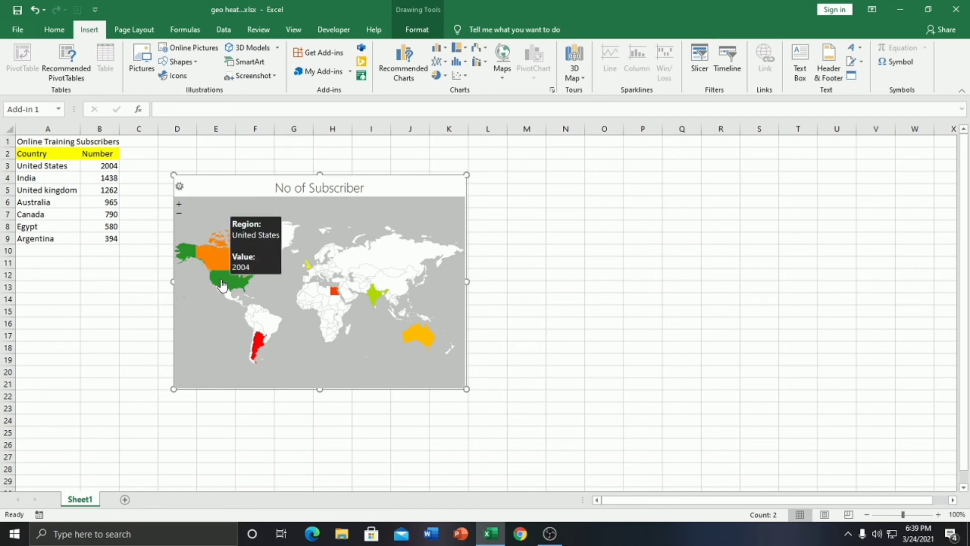
mouse_move(256, 354)
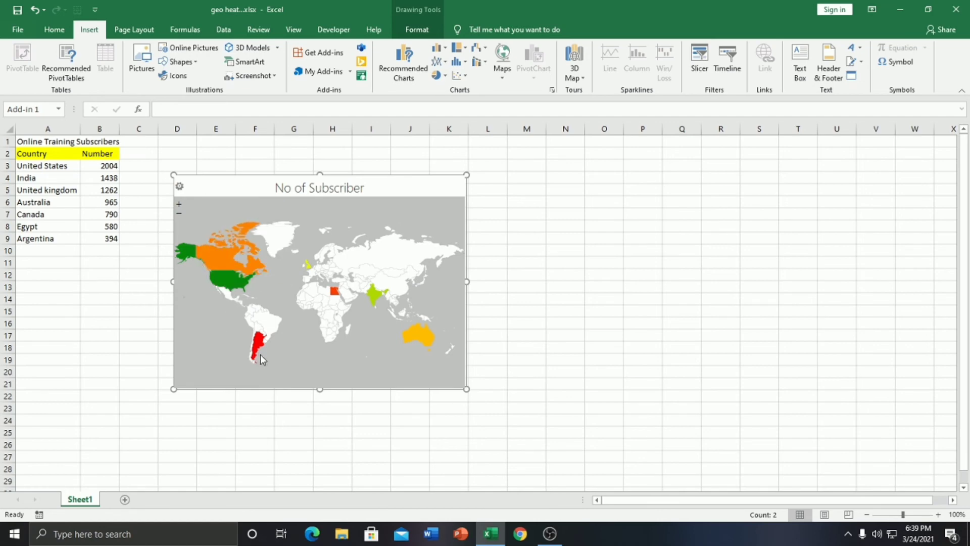
mouse_move(419, 342)
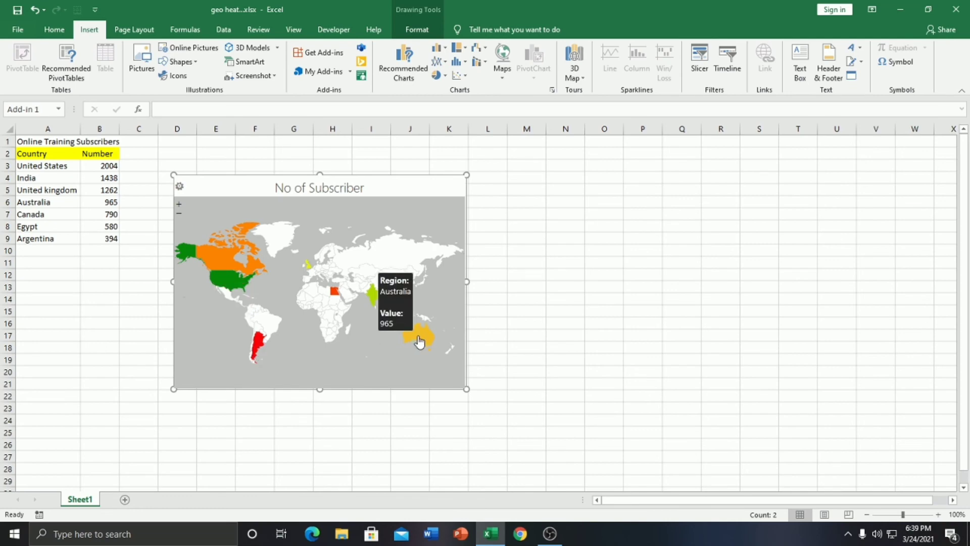
mouse_move(375, 303)
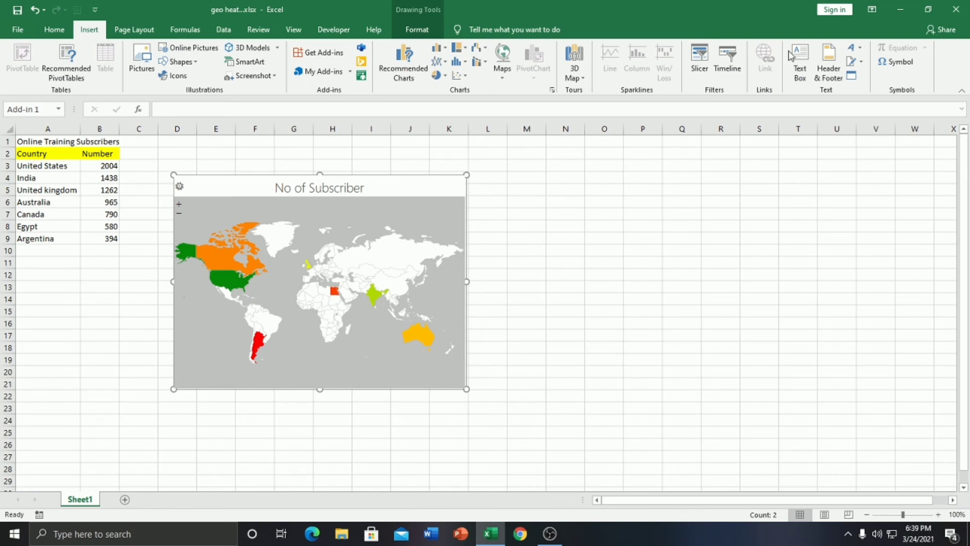
click(555, 533)
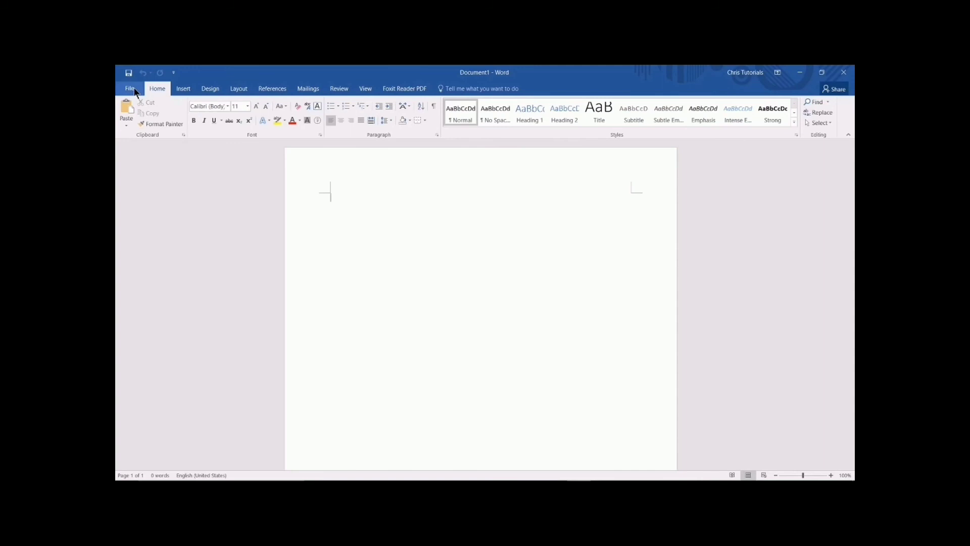
Step: Search online templates for 'resume' and create a document from the Functional resume template
click(135, 90)
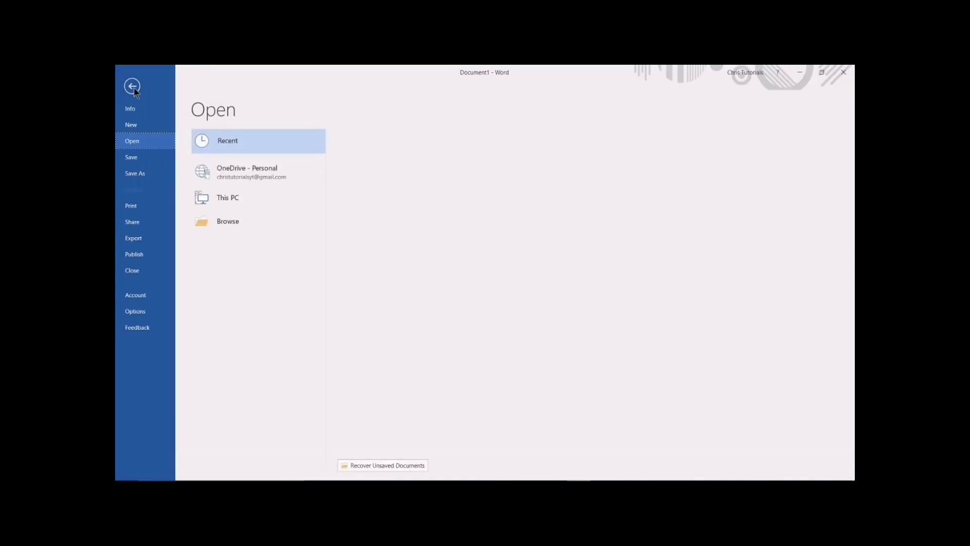
click(136, 128)
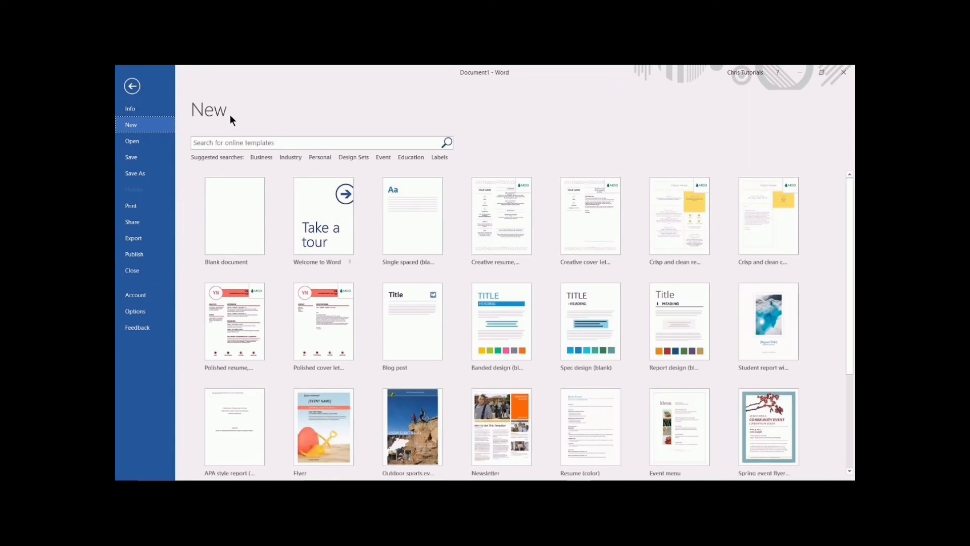
click(398, 142)
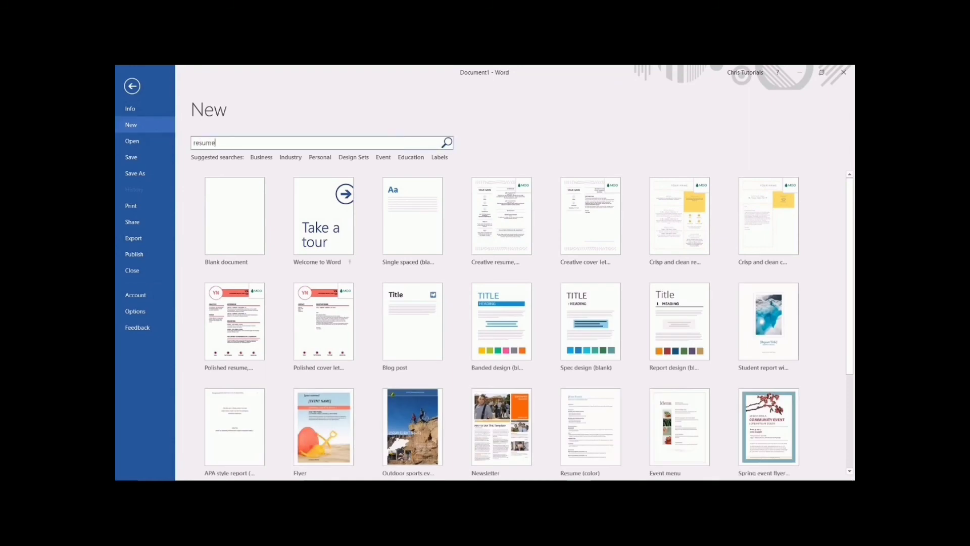
click(452, 144)
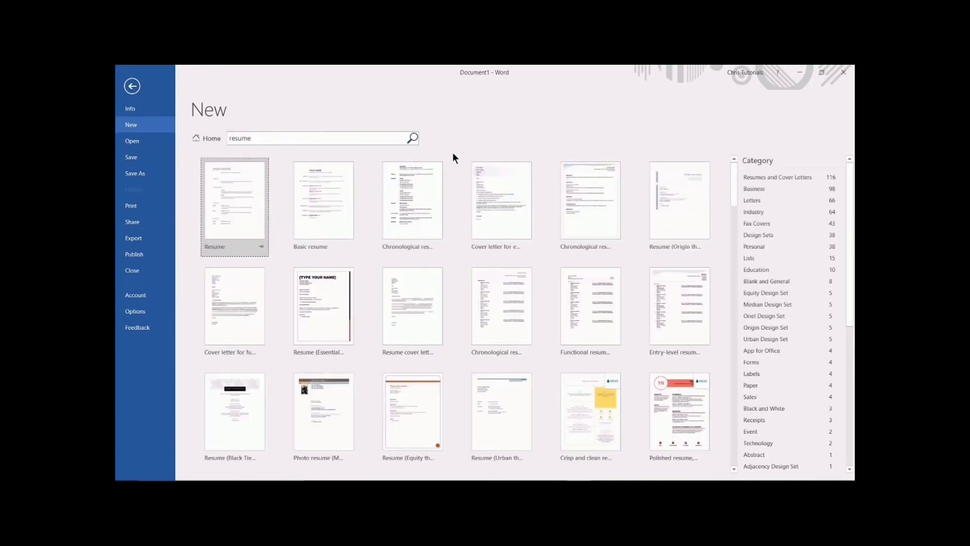
scroll(468, 182, down, 2)
scroll(469, 182, down, 10)
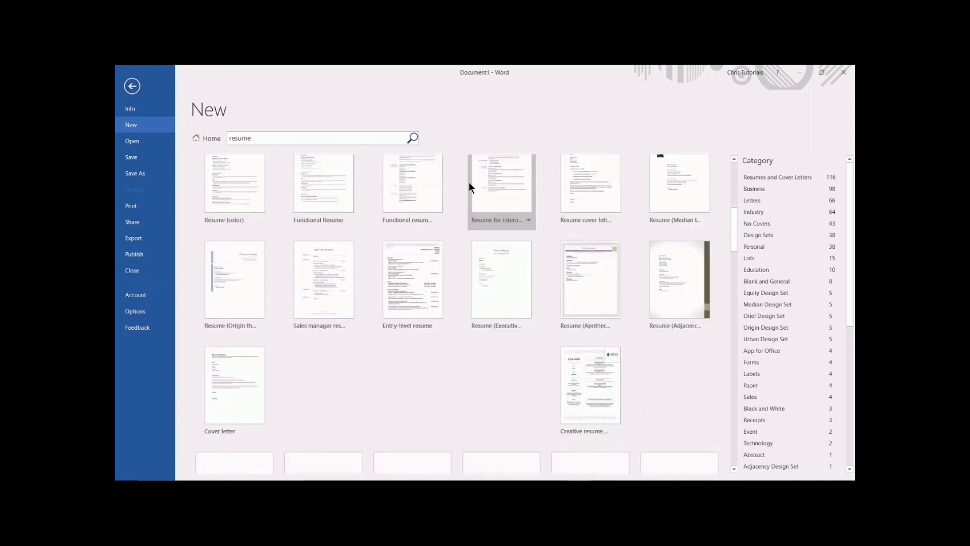
scroll(469, 182, down, 8)
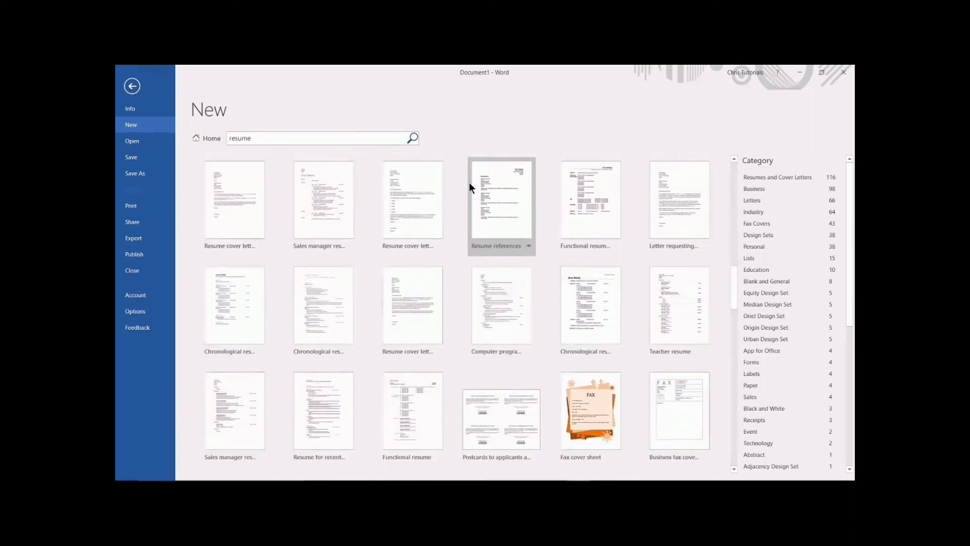
scroll(469, 182, down, 4)
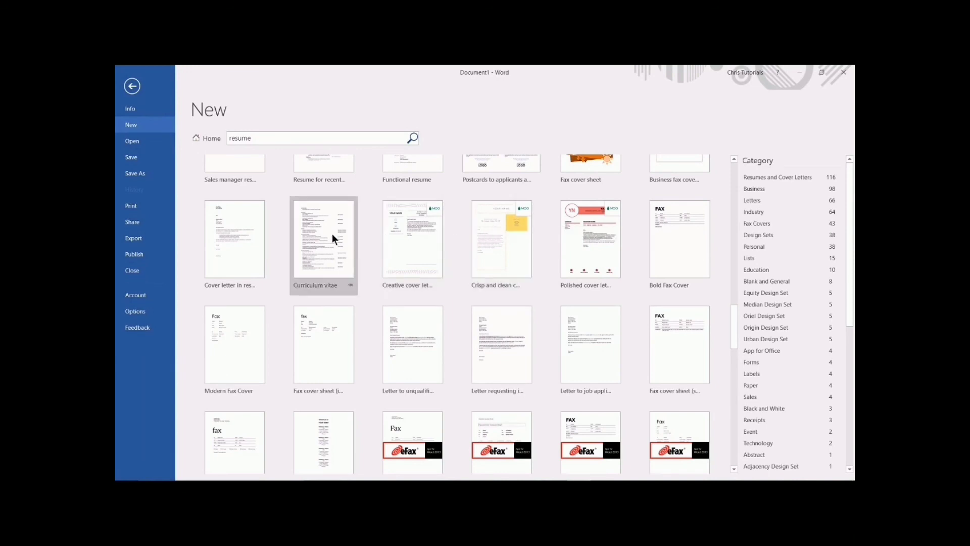
scroll(332, 234, up, 3)
click(422, 218)
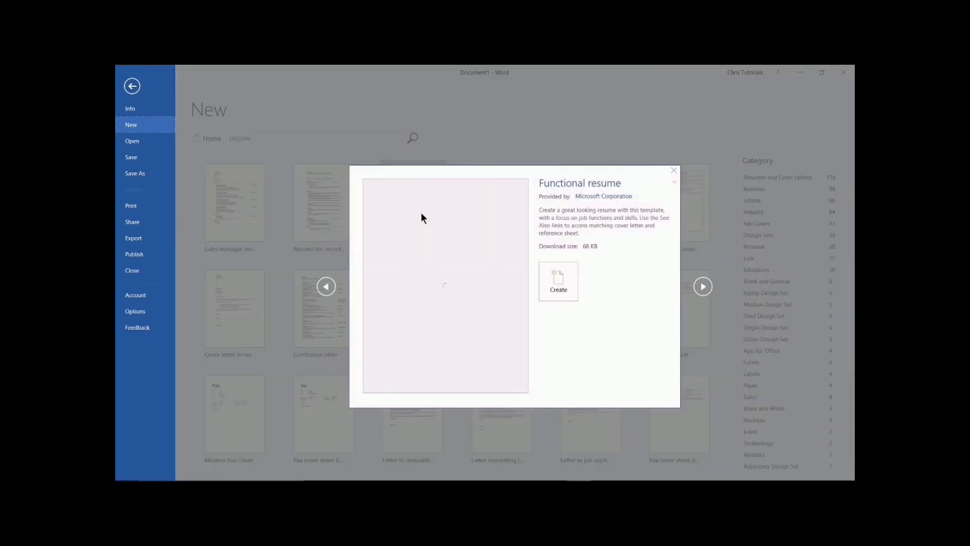
click(552, 280)
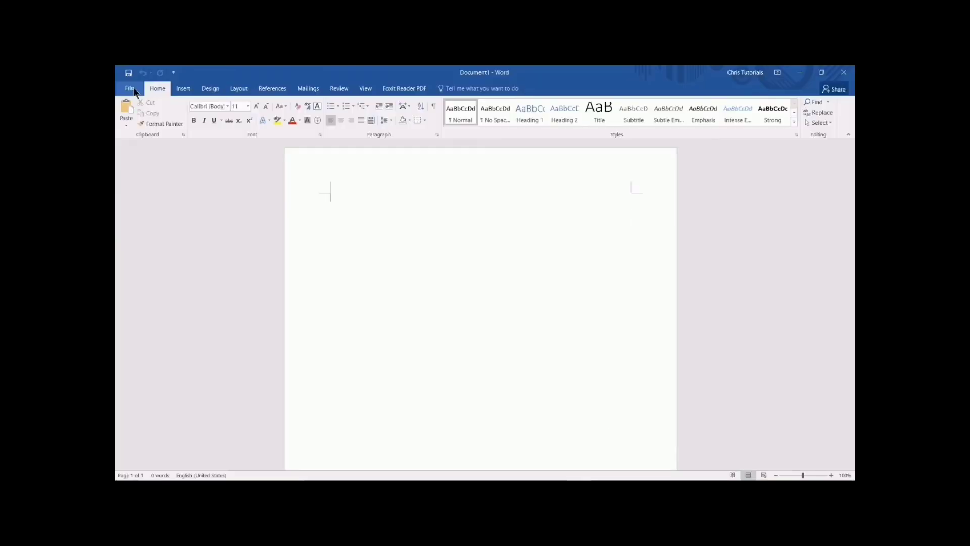
Step: Visit File > New, then bring up the Developer tab's form control tools
click(130, 89)
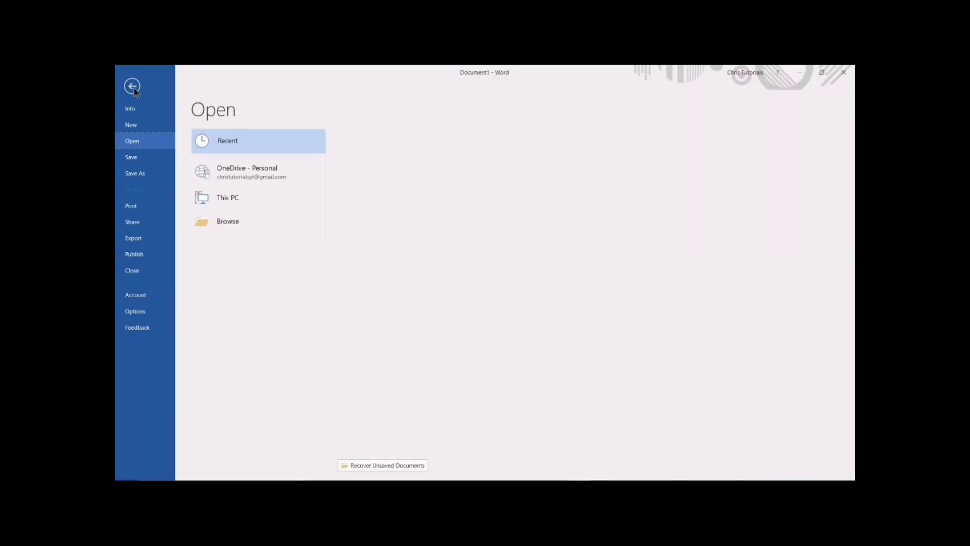
click(135, 124)
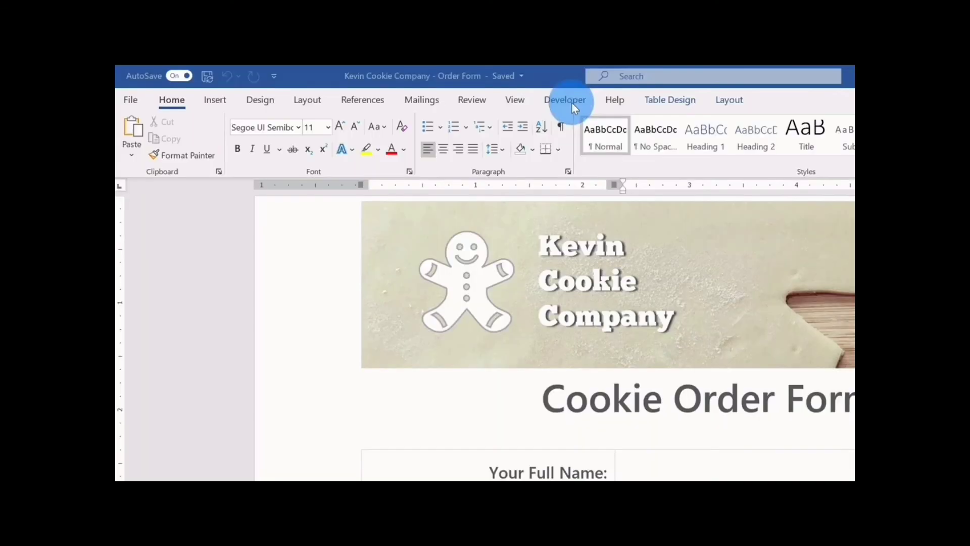
click(571, 102)
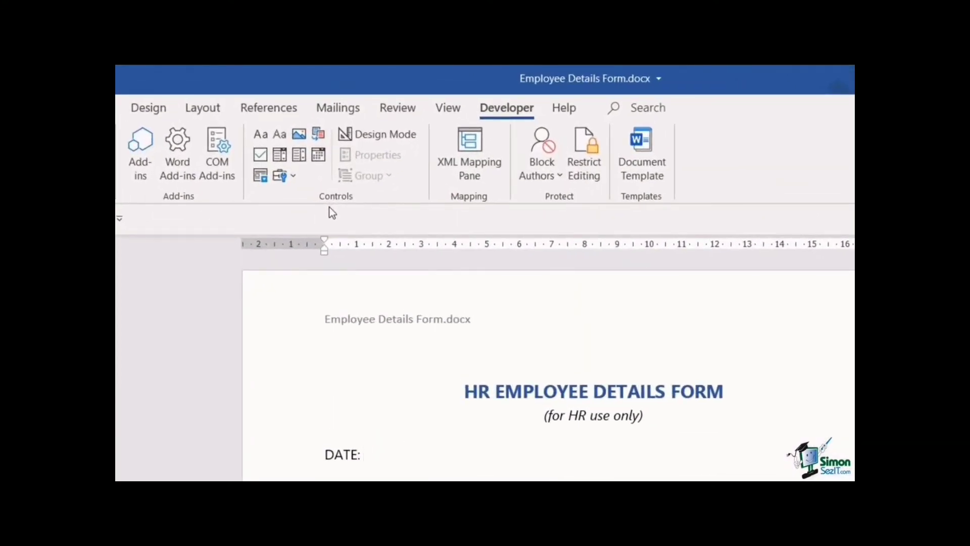
Step: Open the Legacy Tools gallery of legacy and ActiveX form controls
click(296, 179)
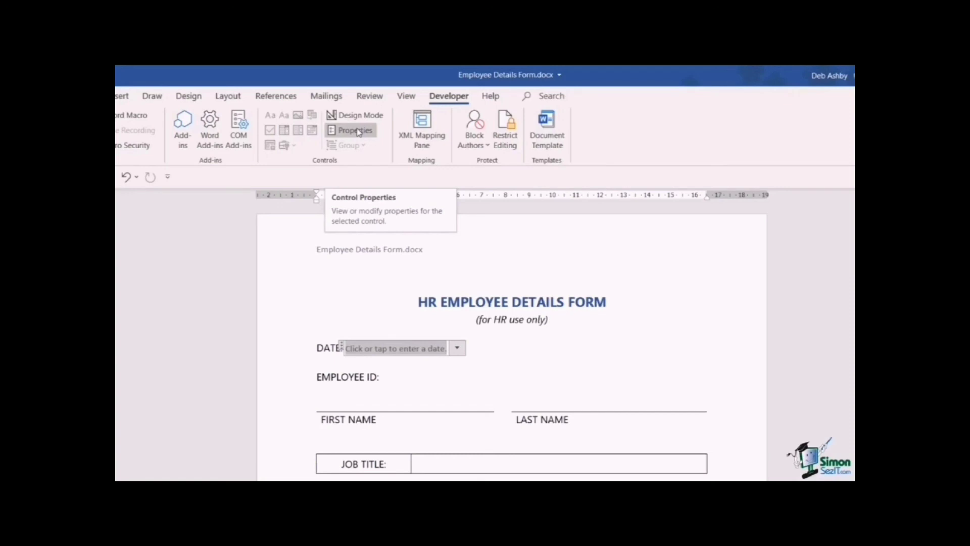
Step: Give the date picker control beside DATE: the title 'Date' in its properties
click(357, 132)
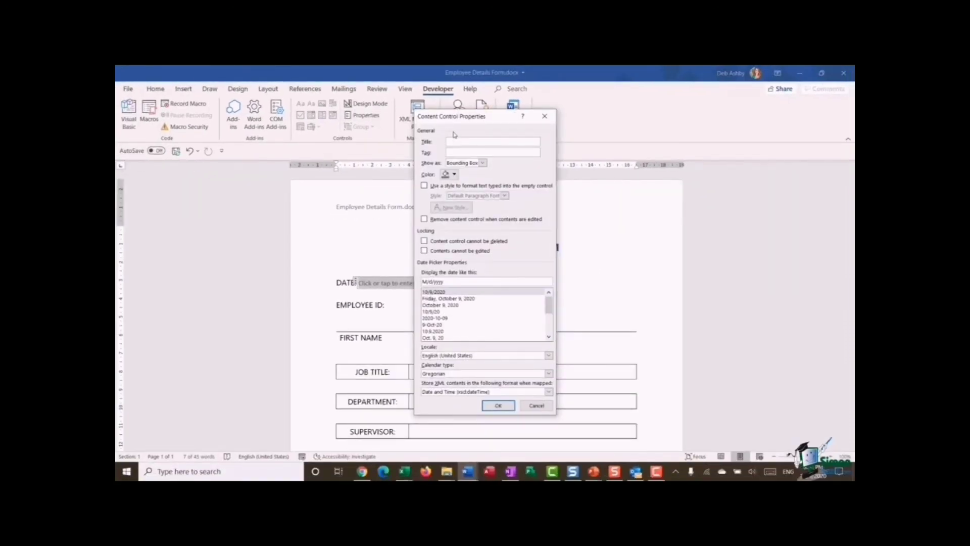
drag(465, 120, 529, 137)
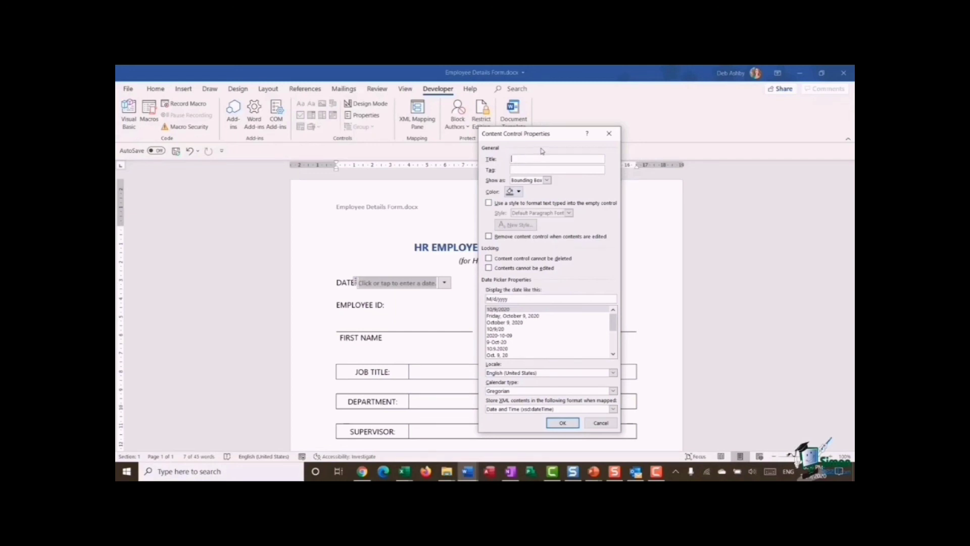
text(Date)
click(524, 169)
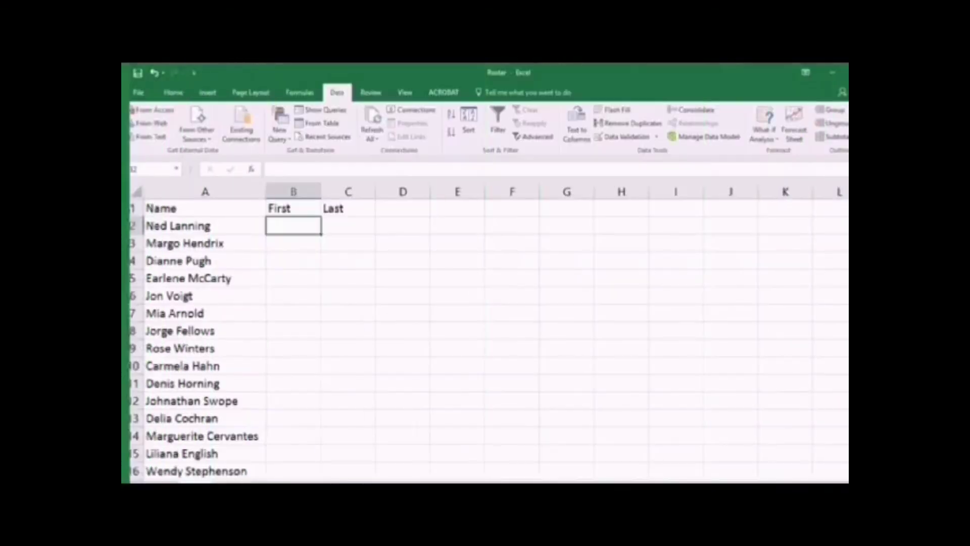
Step: Fill the First column using Flash Fill's suggestion after two example first names in B2 and B3
text(Ned)
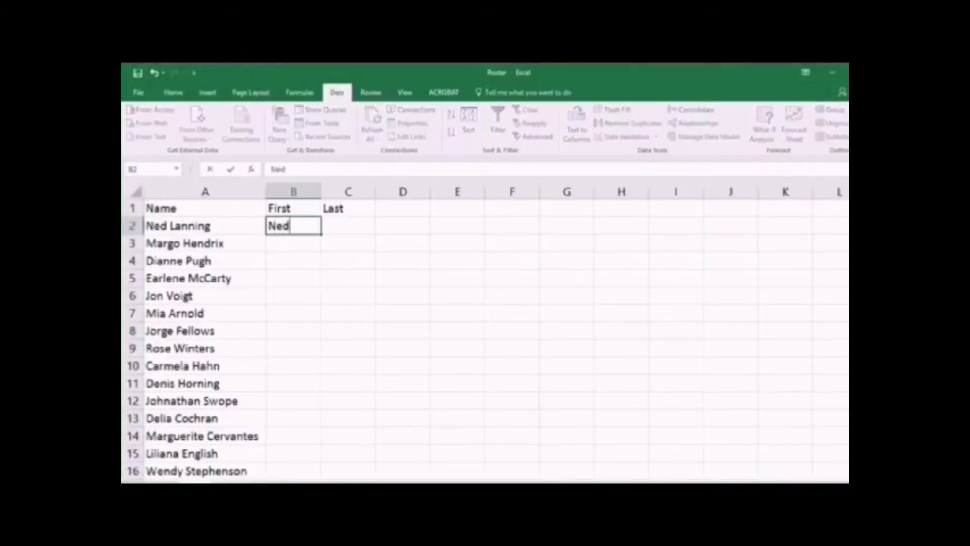
key(Return)
text(Mar)
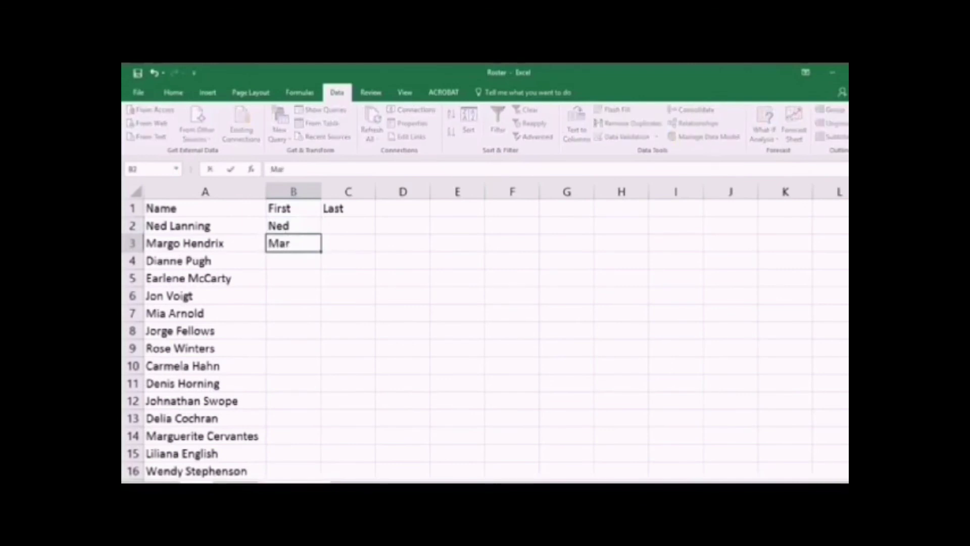
text(go)
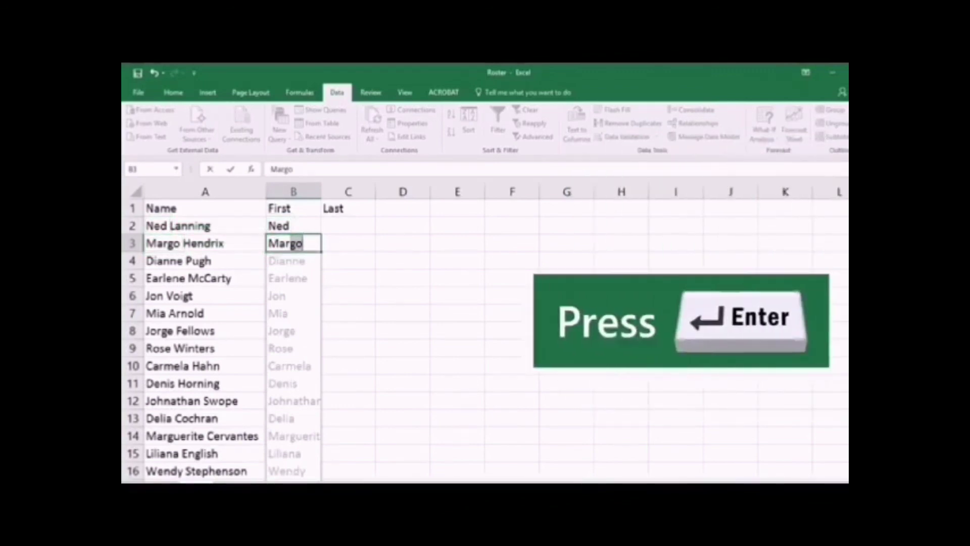
key(Return)
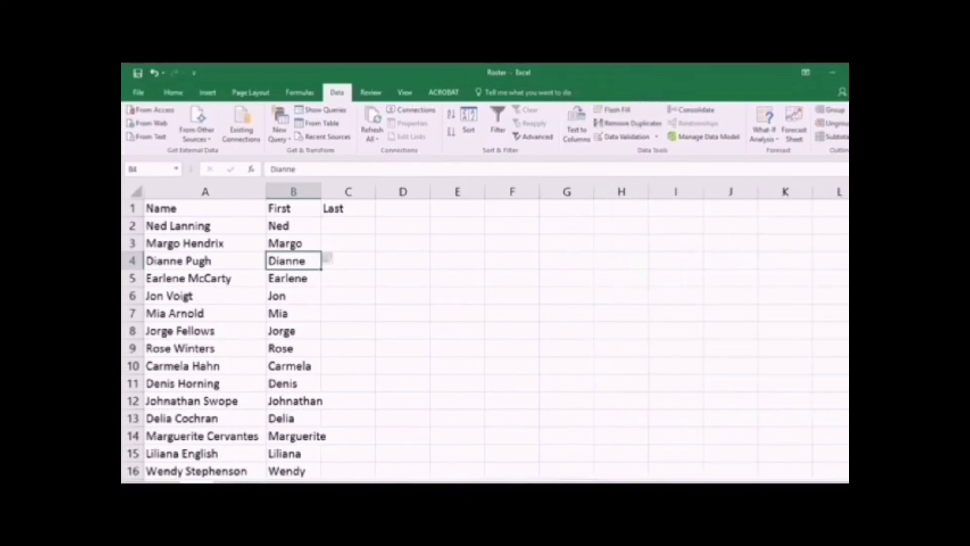
Step: Fill the Last column with Flash Fill from one example last name in C2
click(348, 226)
text(Lanning)
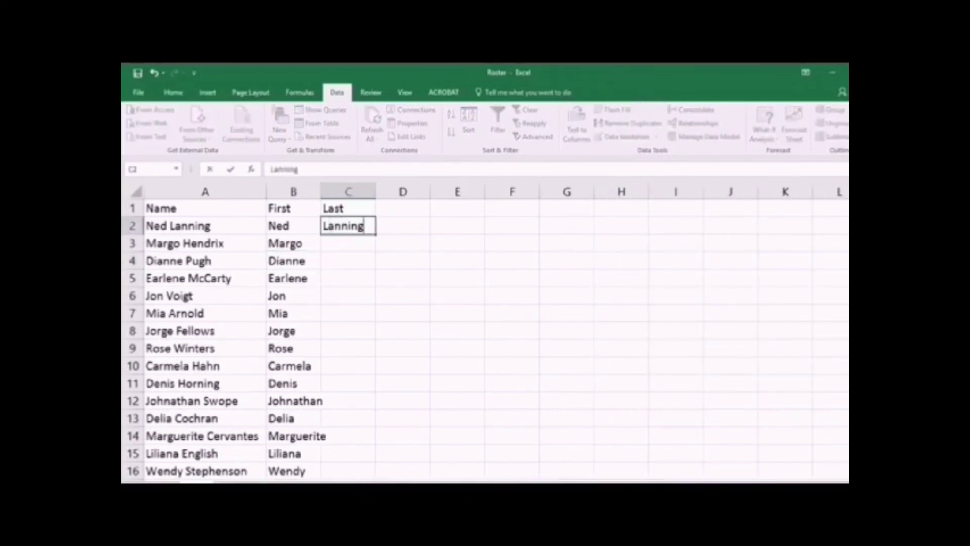
key(Return)
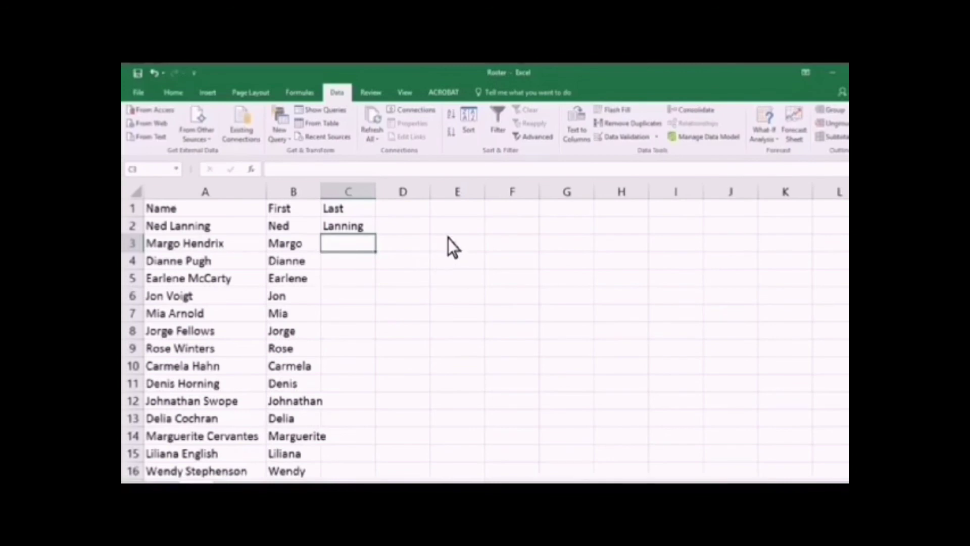
click(614, 113)
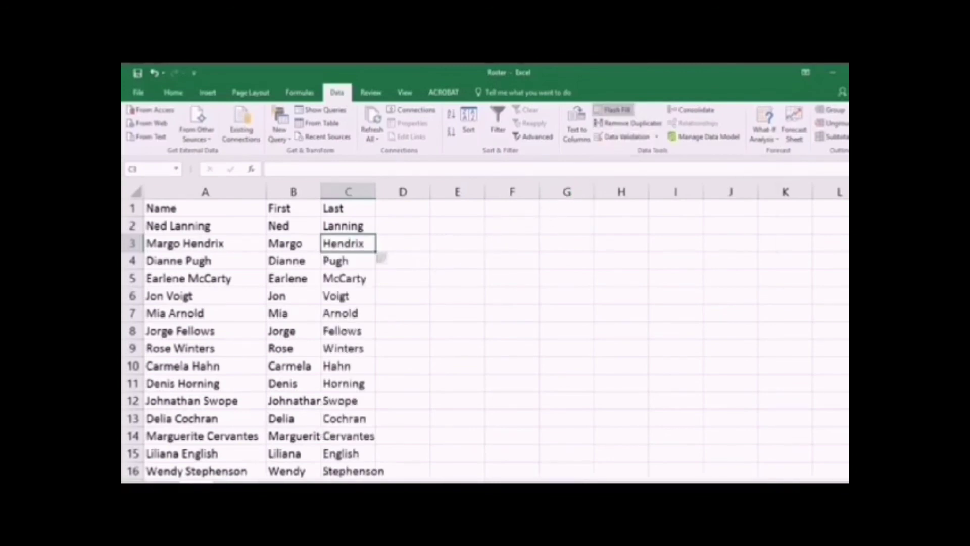